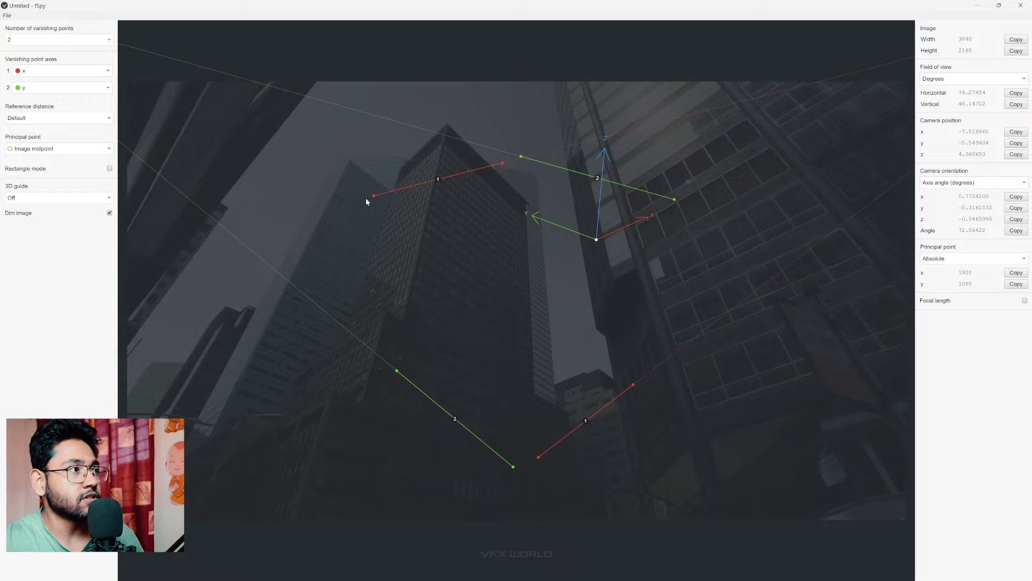
- Align the red vanishing lines with the tower's top edges and set vanishing point axis 2 to z
drag(373, 195, 446, 132)
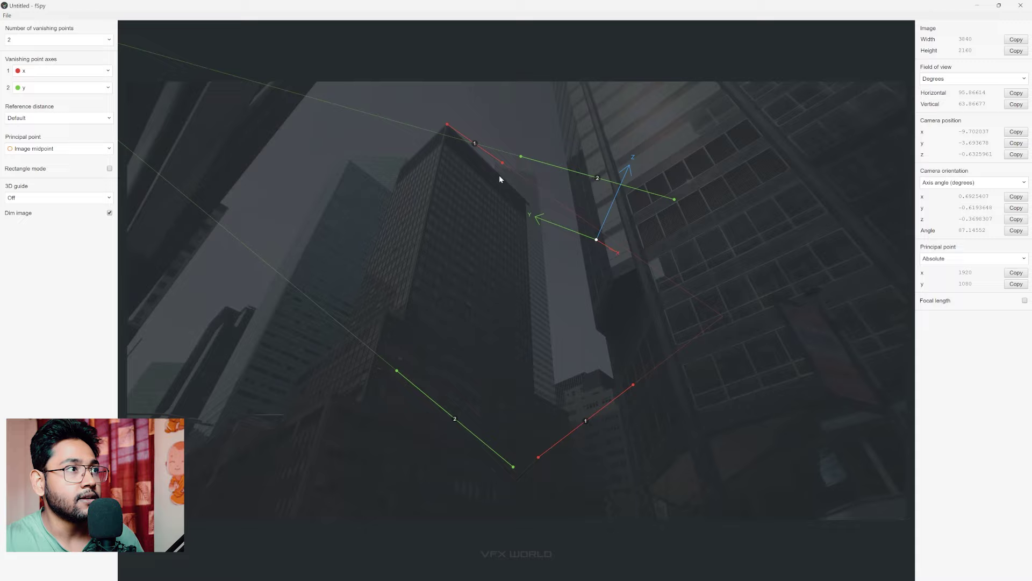
drag(502, 163, 520, 196)
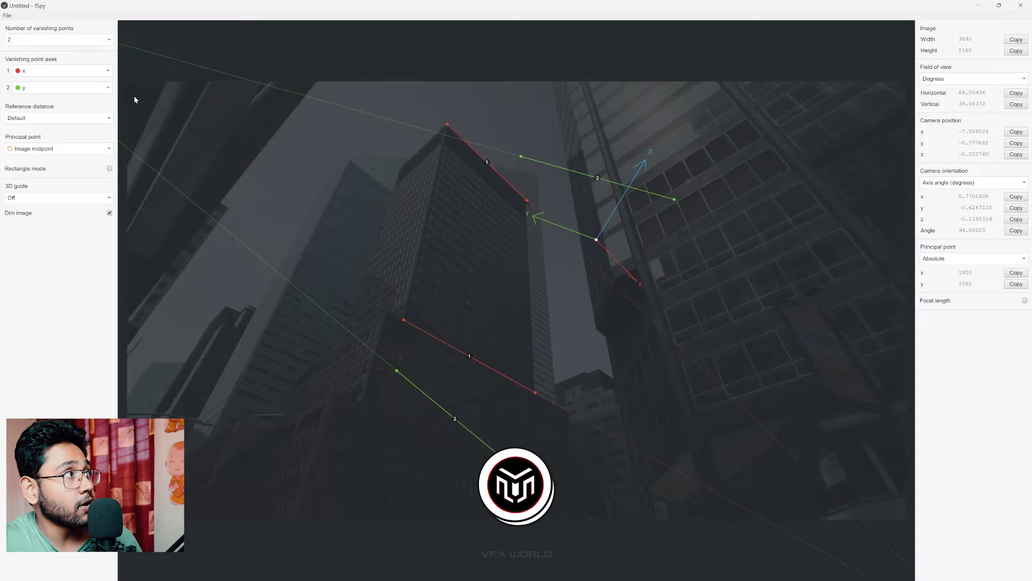
click(75, 90)
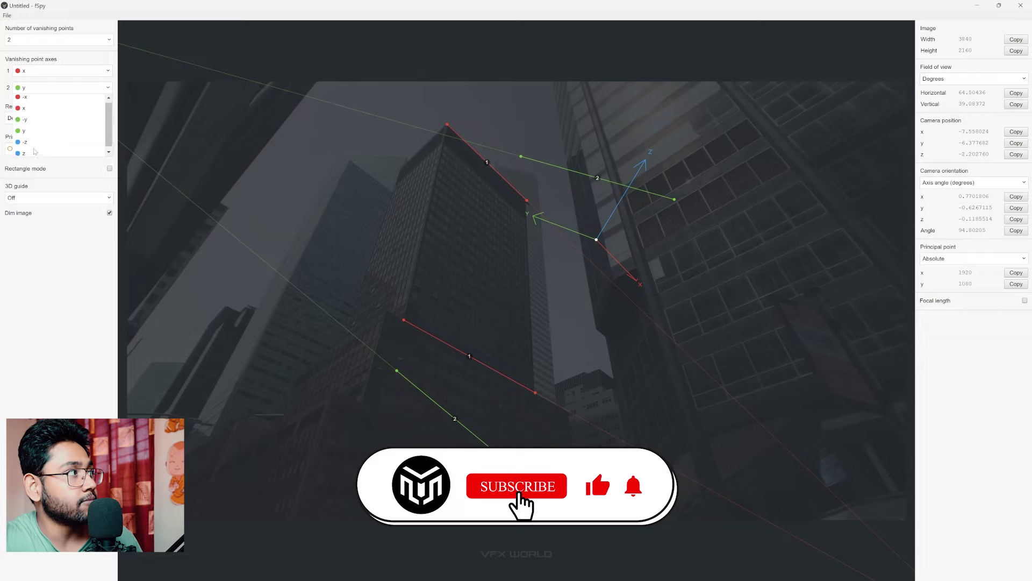
click(25, 152)
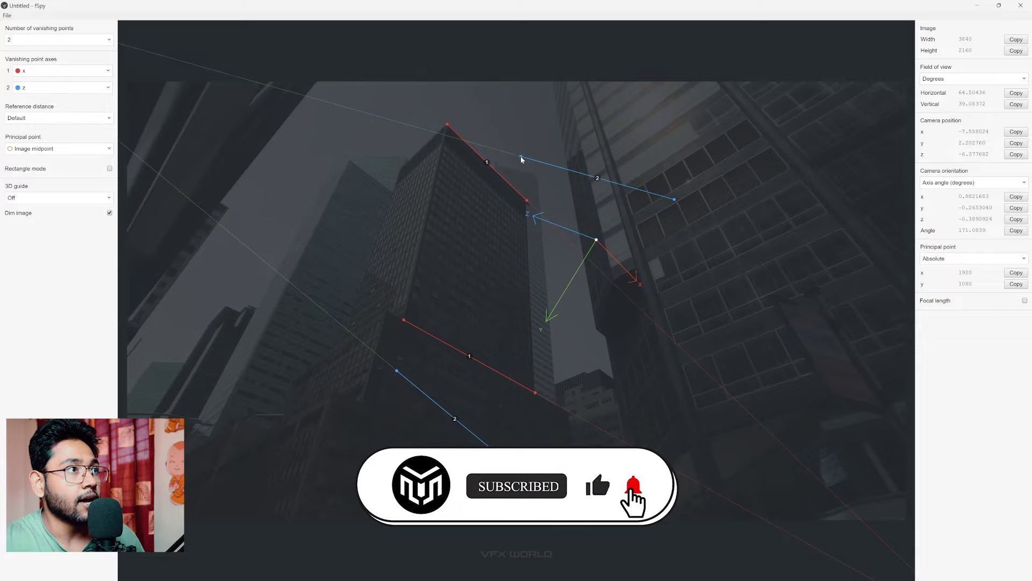
- Lay both blue vanishing lines along the tower's vertical edges
drag(521, 157, 449, 124)
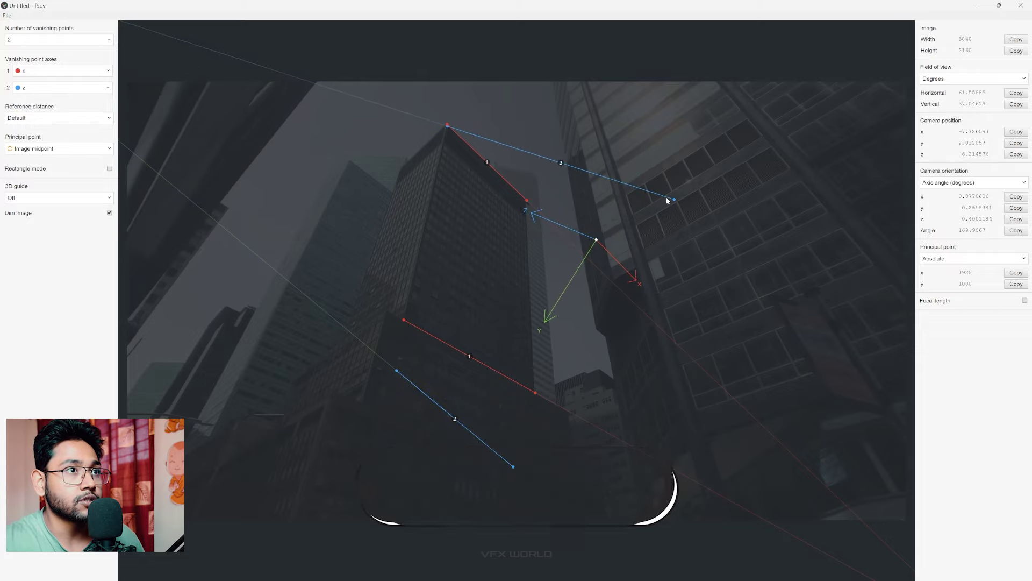
drag(676, 202, 406, 322)
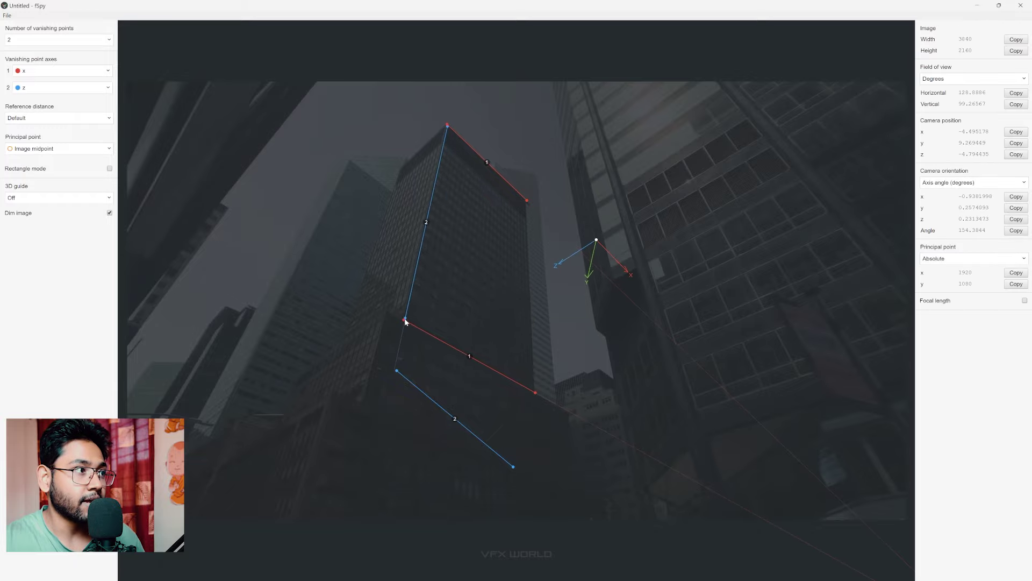
drag(405, 374, 339, 352)
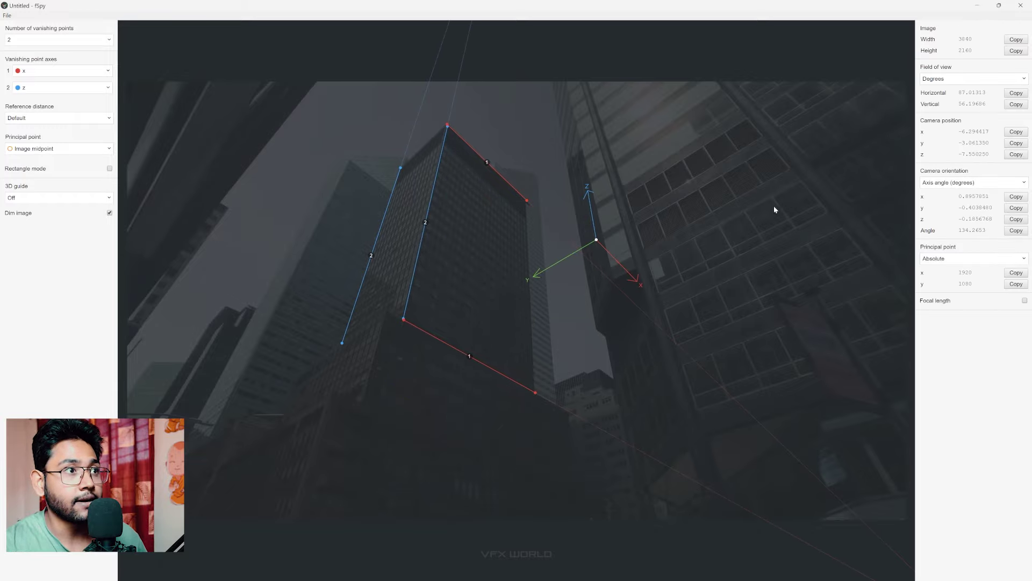
click(44, 199)
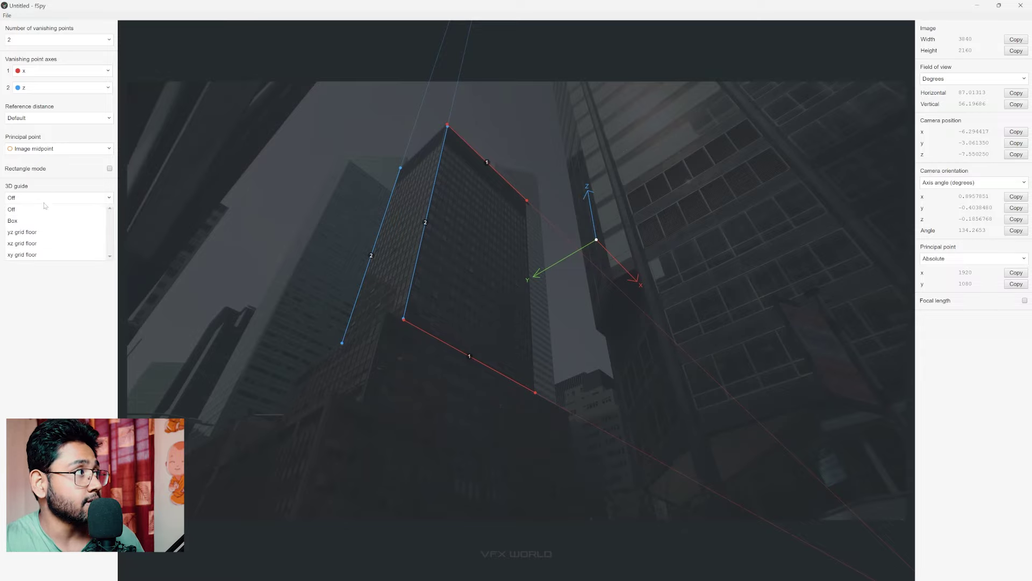
- Show an xy grid floor guide, move the origin to the photo's lower middle, and cancel Save As
click(35, 254)
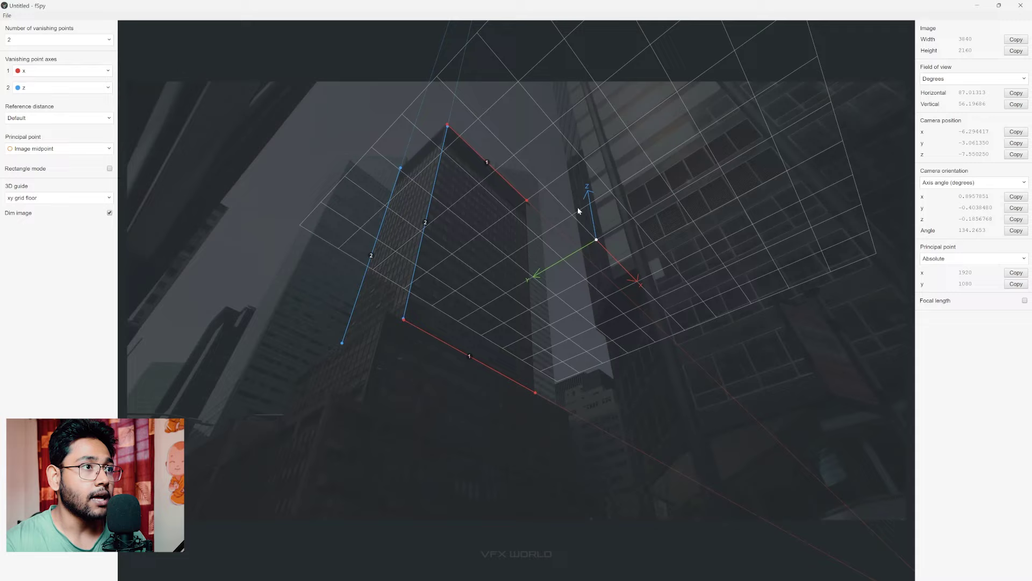
mouse_move(597, 240)
mouse_down()
mouse_move(484, 419)
mouse_move(490, 429)
mouse_up()
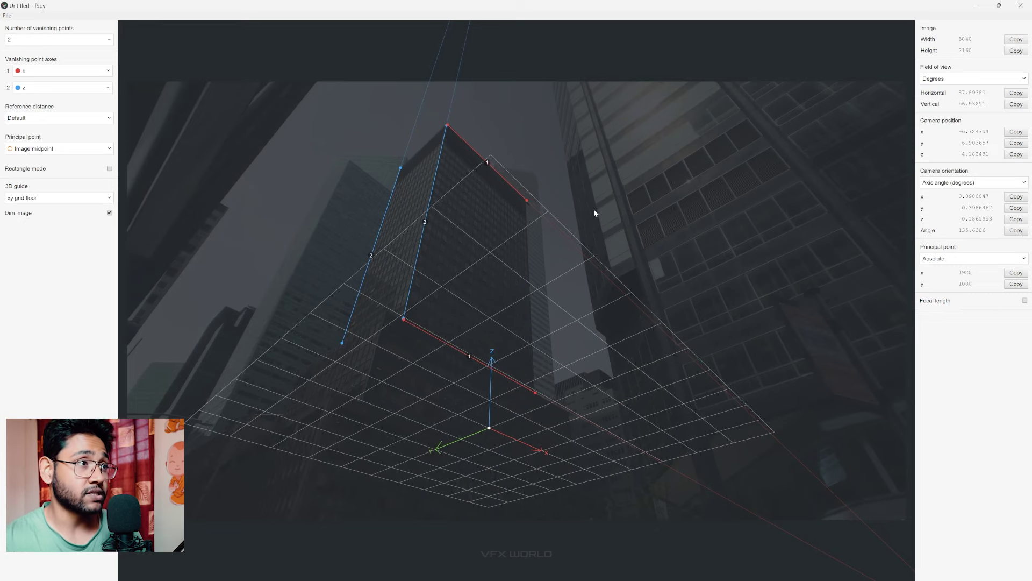
click(4, 15)
click(16, 94)
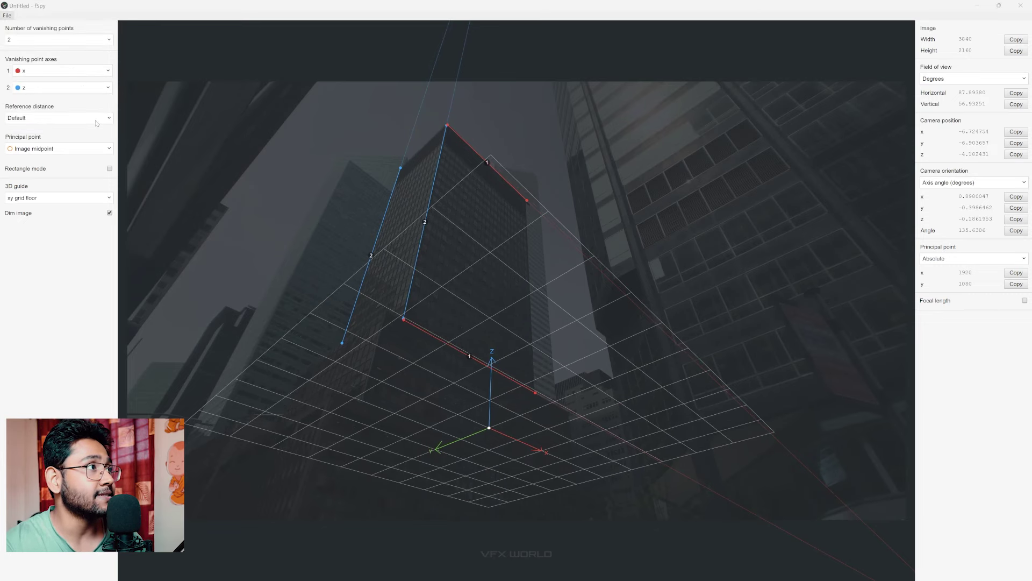
click(481, 285)
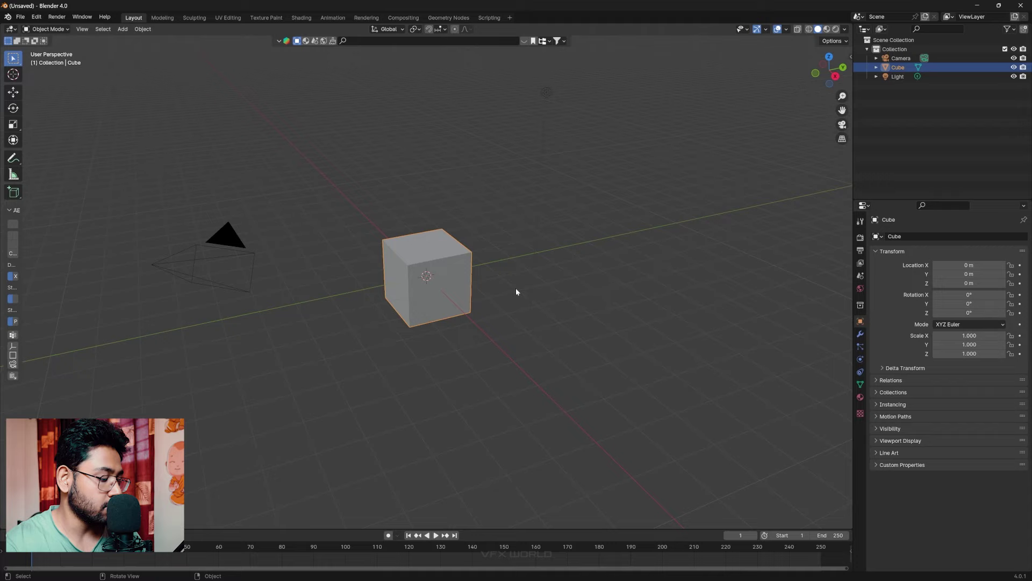
- Delete all default objects and import sd.fspy from Downloads as the background camera
key(a)
key(Delete)
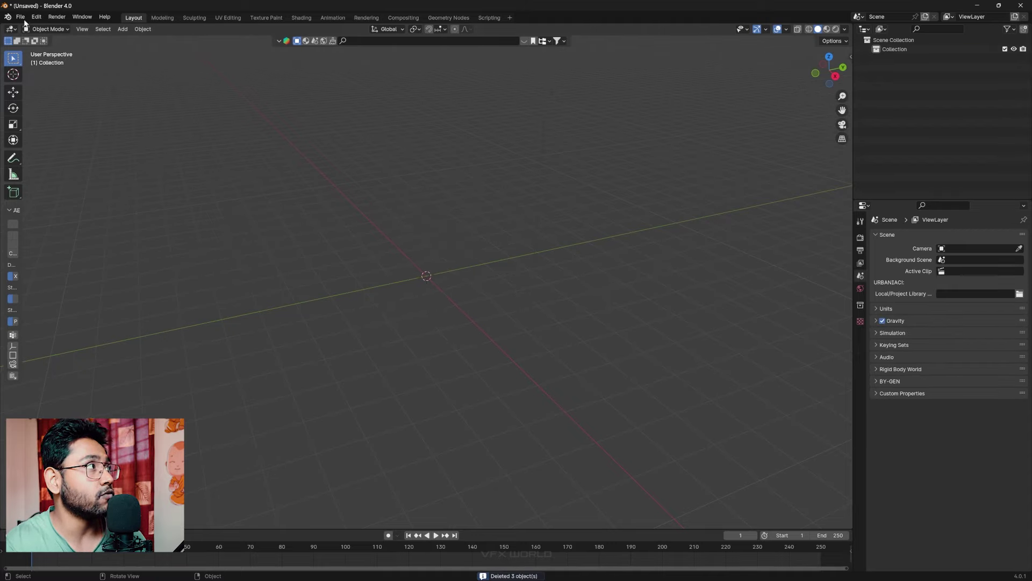
click(20, 17)
mouse_move(35, 145)
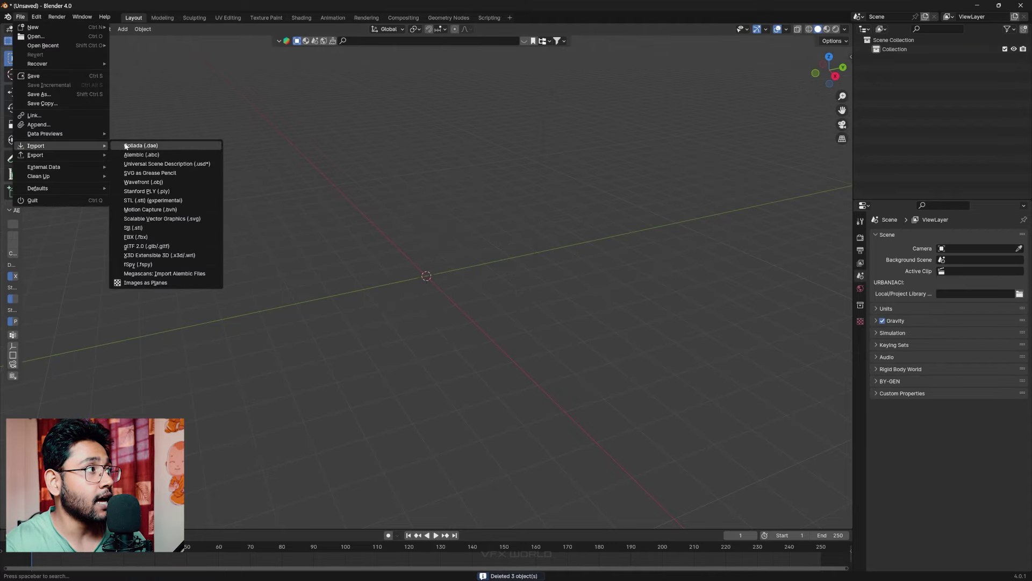
click(165, 264)
click(219, 245)
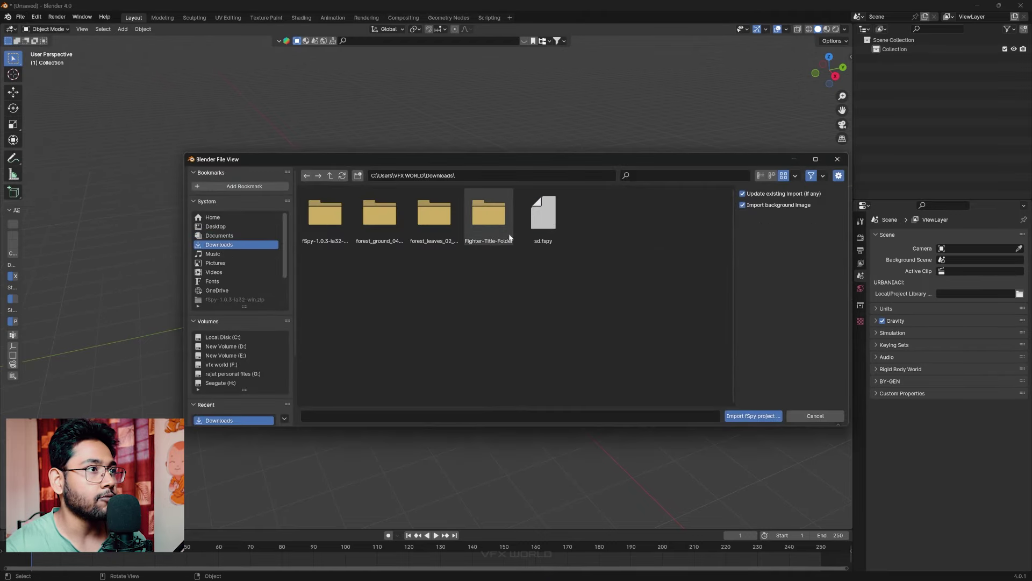
click(543, 215)
click(753, 415)
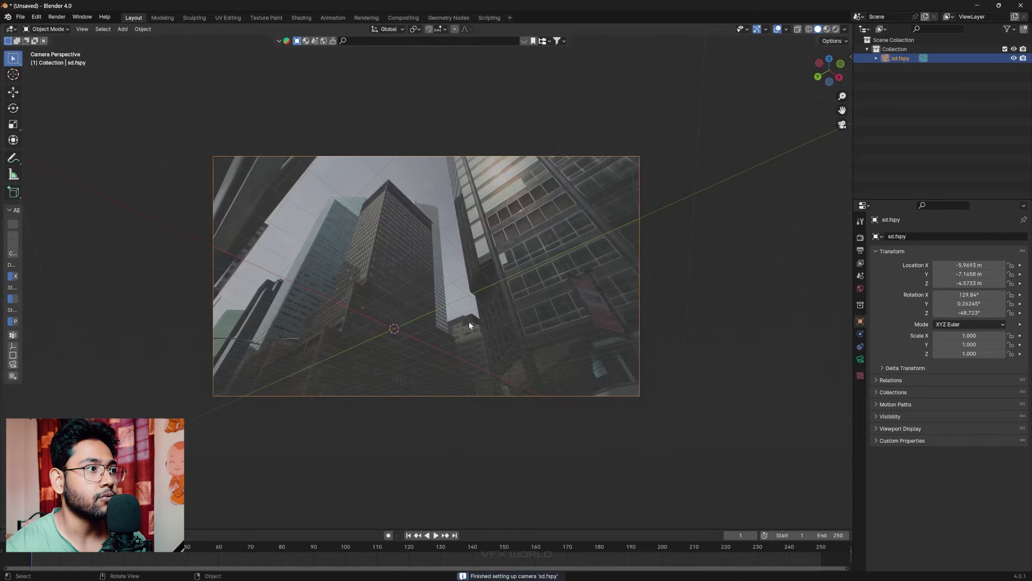
scroll(381, 232, up, 2)
scroll(360, 122, up, 1)
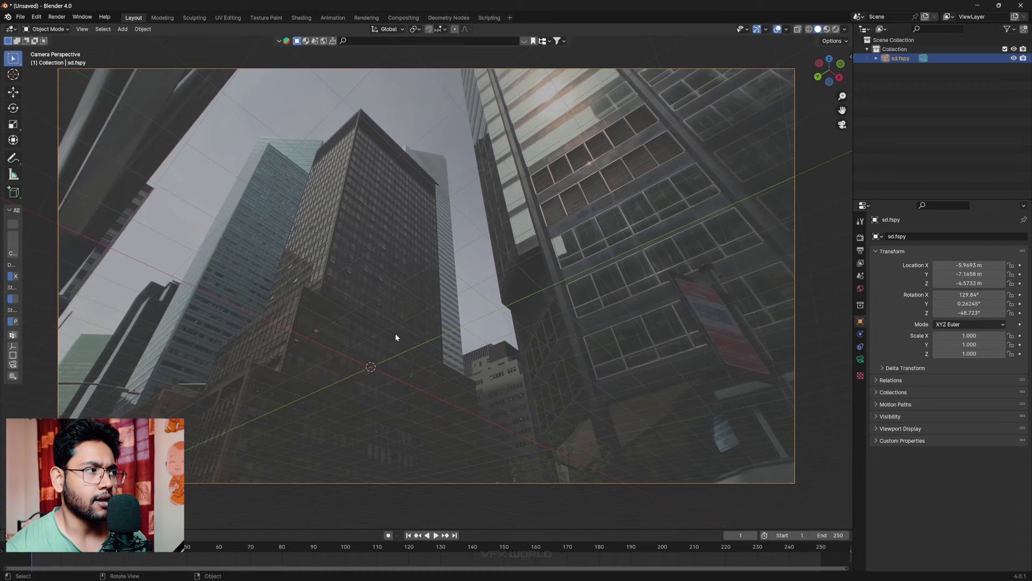
- Add a cube and push its left face outward to lengthen it
key(shift+a)
click(450, 348)
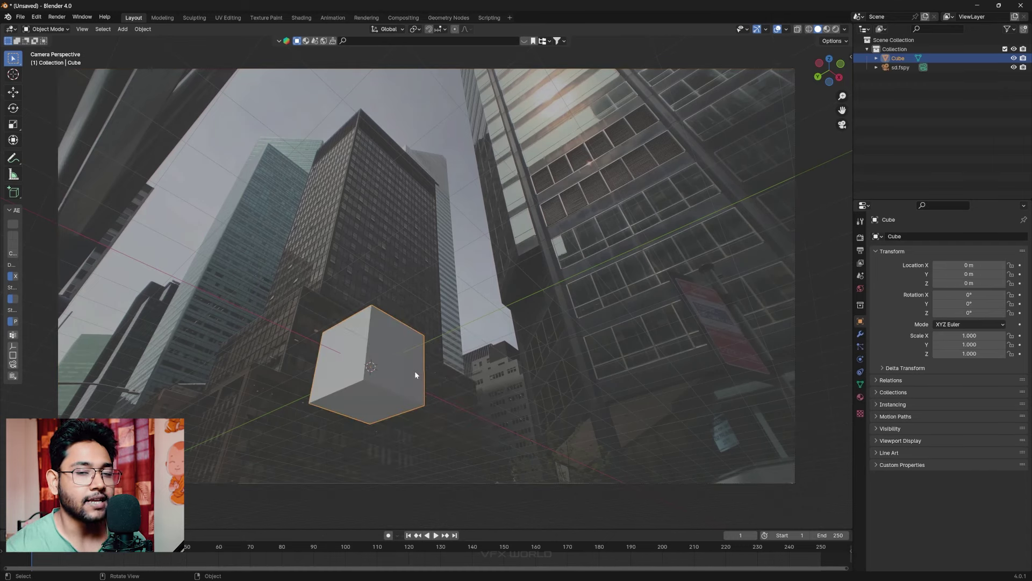
key(Tab)
key(alt+a)
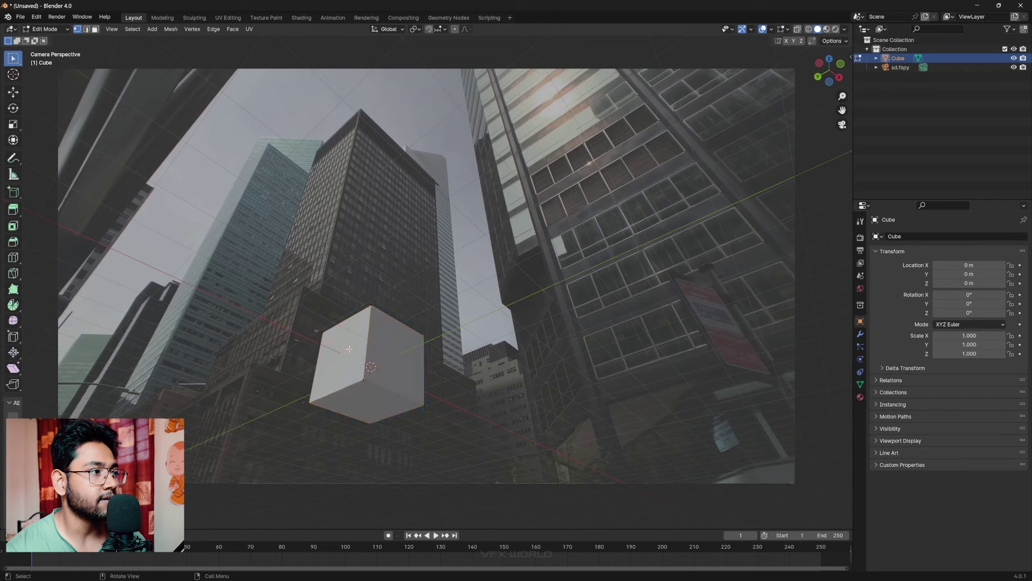
click(346, 348)
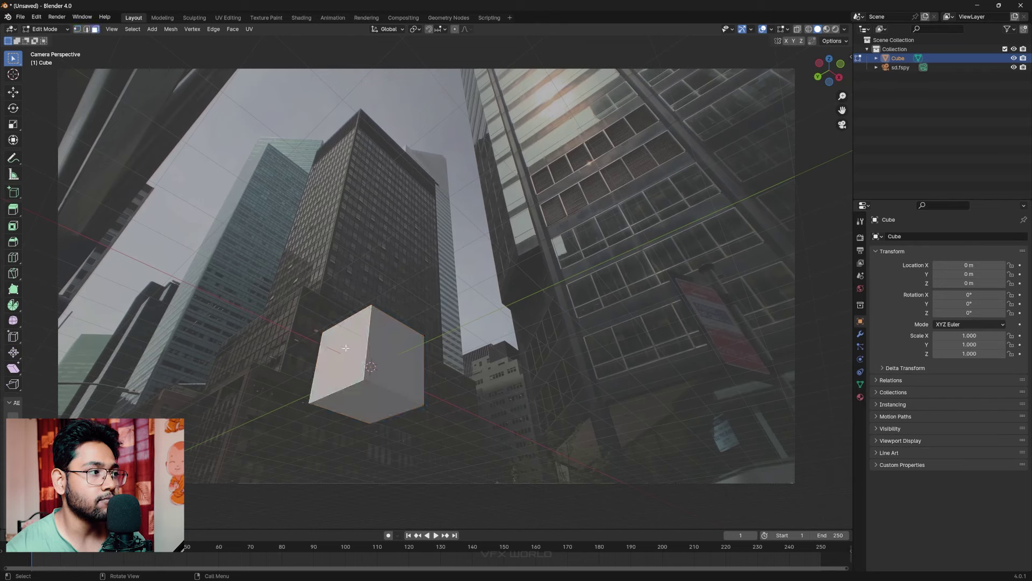
click(13, 95)
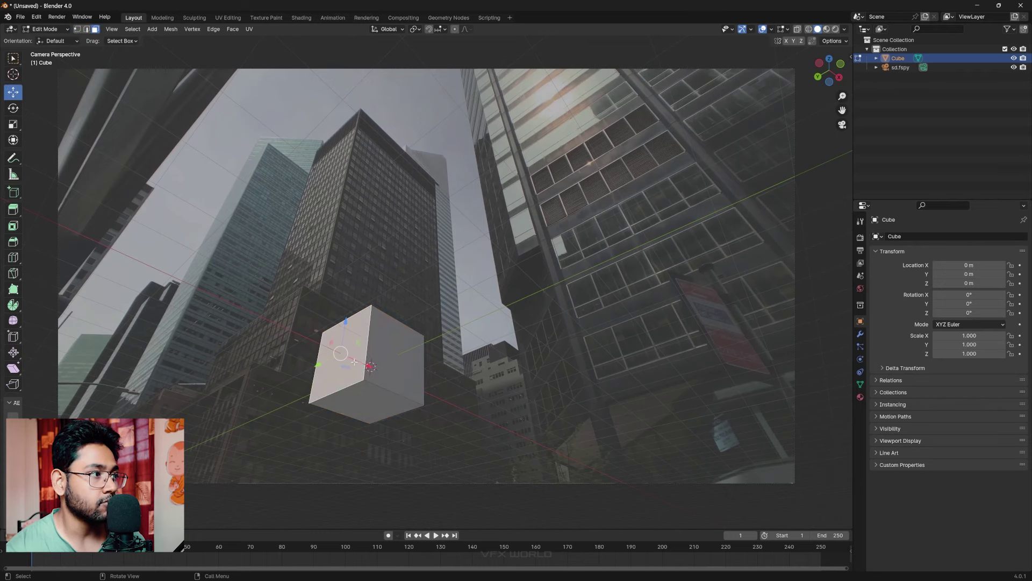
drag(355, 361, 346, 368)
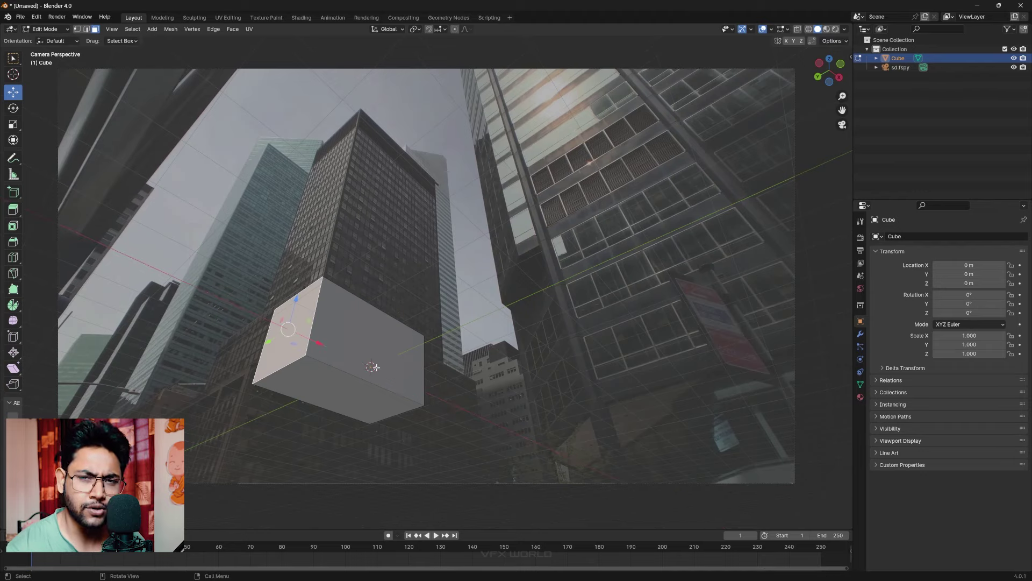
- Extend the cube's right side and pull another face out to deepen the block
mouse_move(472, 316)
middle_down()
mouse_move(330, 357)
mouse_move(576, 415)
middle_up()
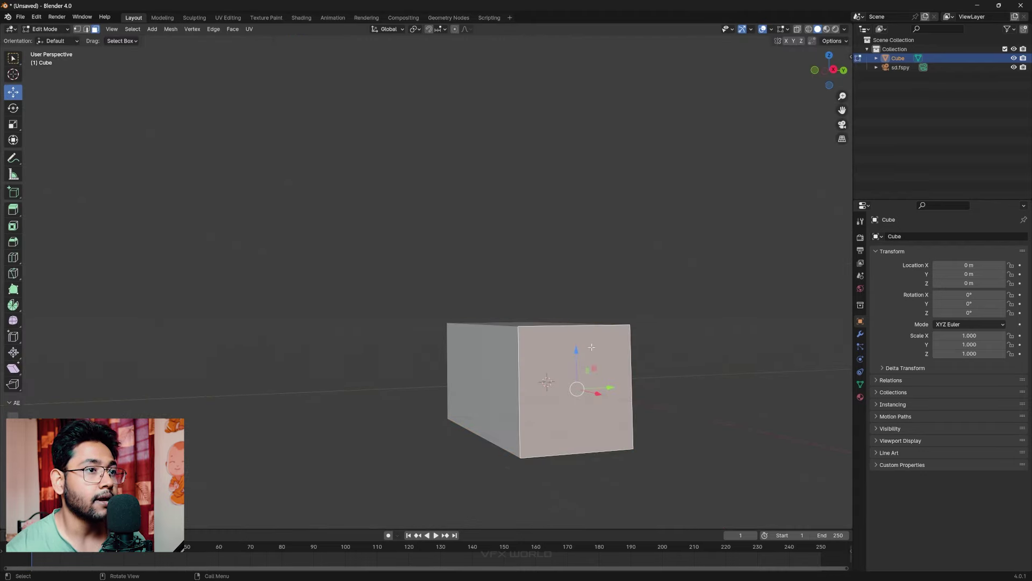
click(842, 125)
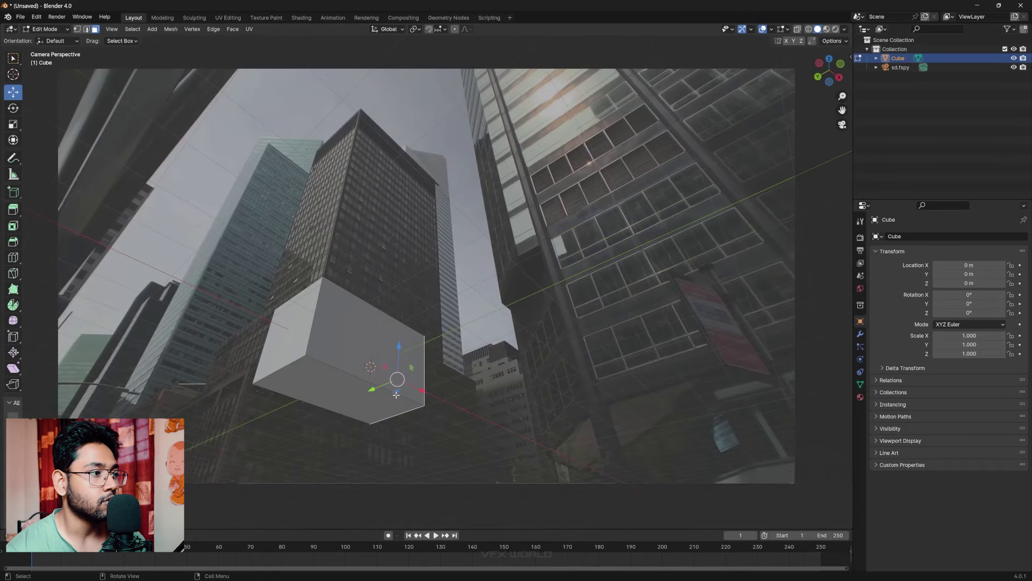
drag(414, 386, 434, 397)
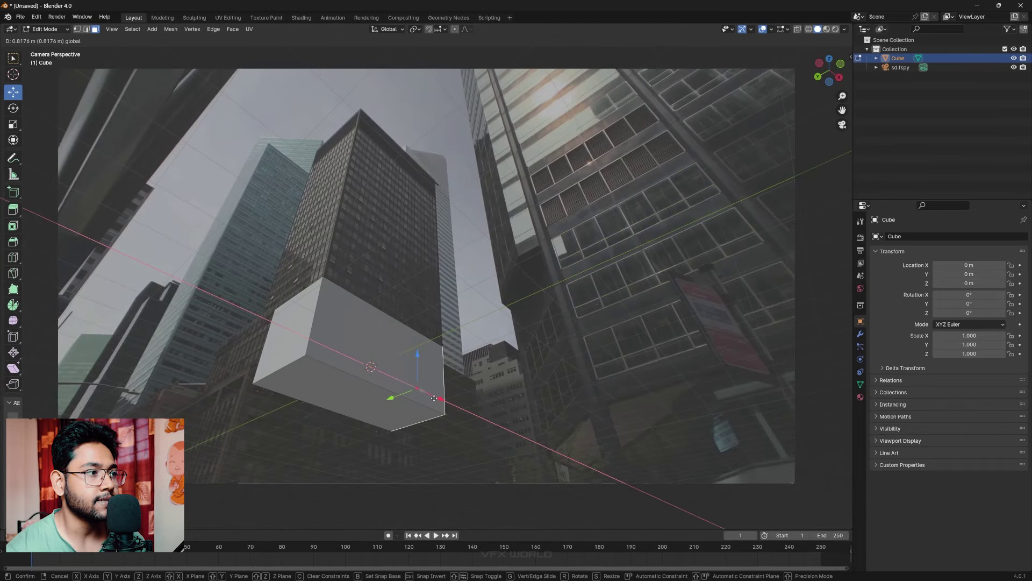
click(285, 342)
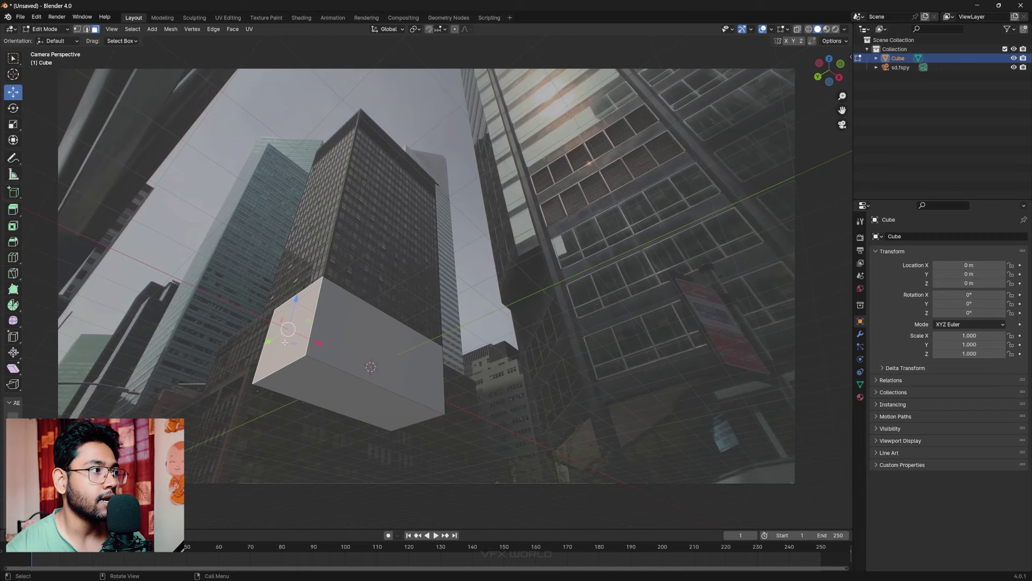
middle_drag(285, 342, 293, 435)
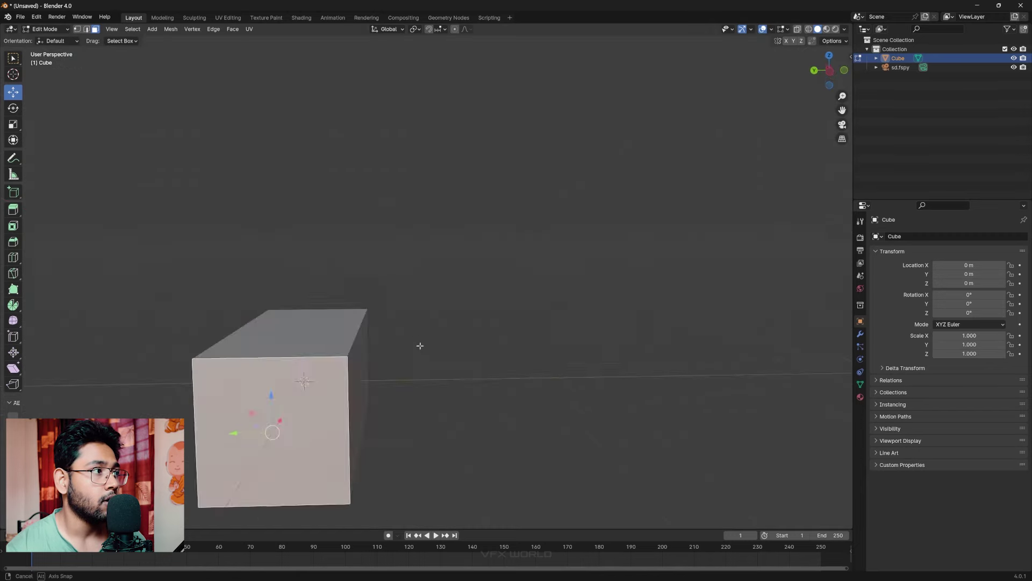
click(284, 427)
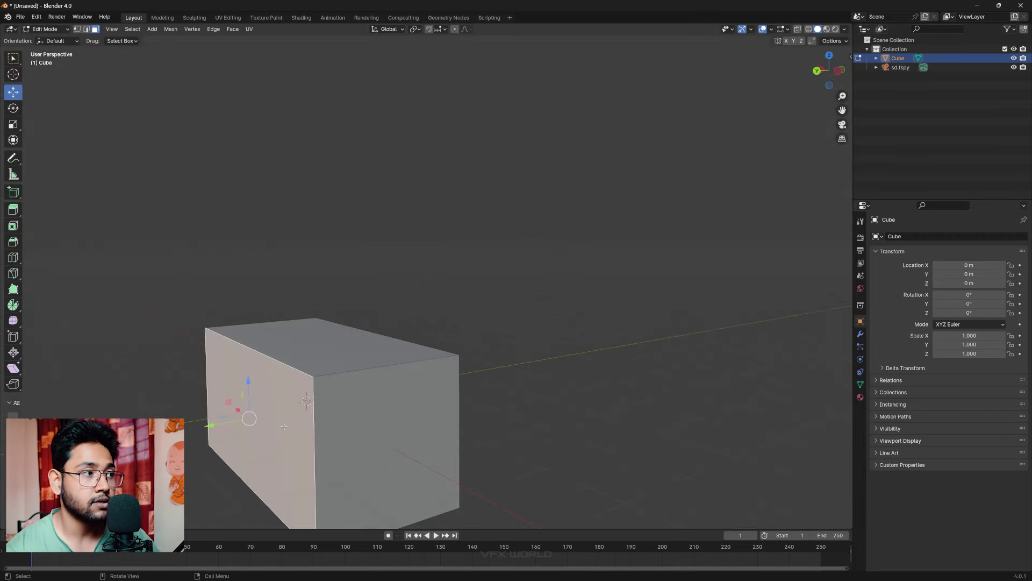
key(KP_0)
drag(316, 385, 300, 392)
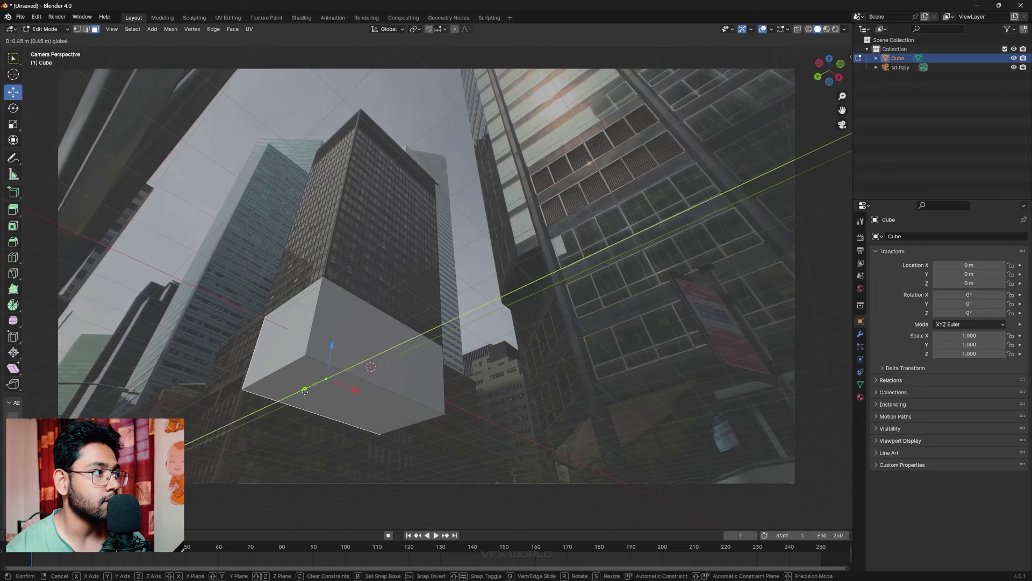
- Stretch the block's top face upward to the central tower's height
key(Tab)
key(Tab)
middle_drag(350, 337, 371, 285)
click(370, 283)
key(KP_0)
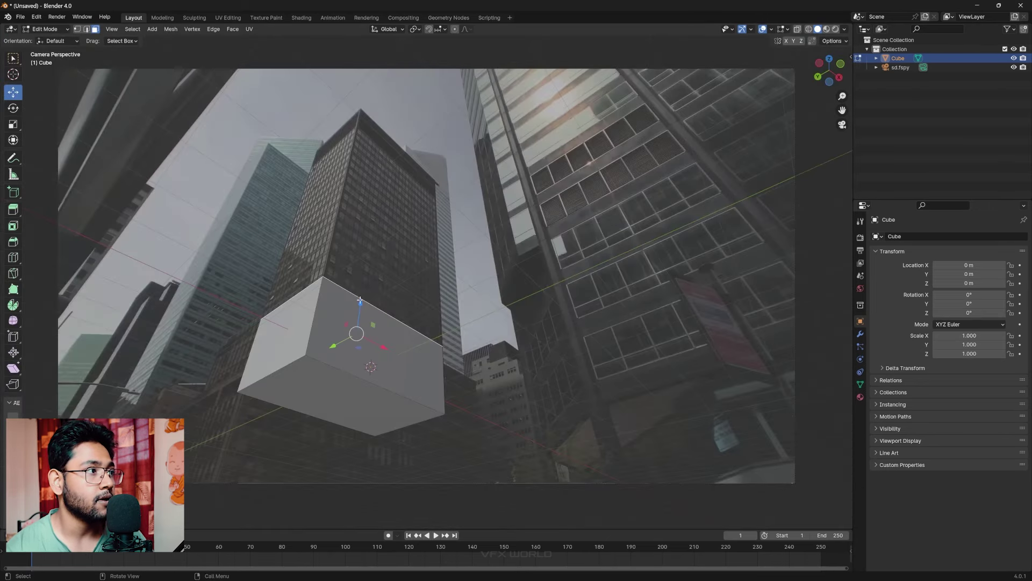
drag(361, 304, 400, 133)
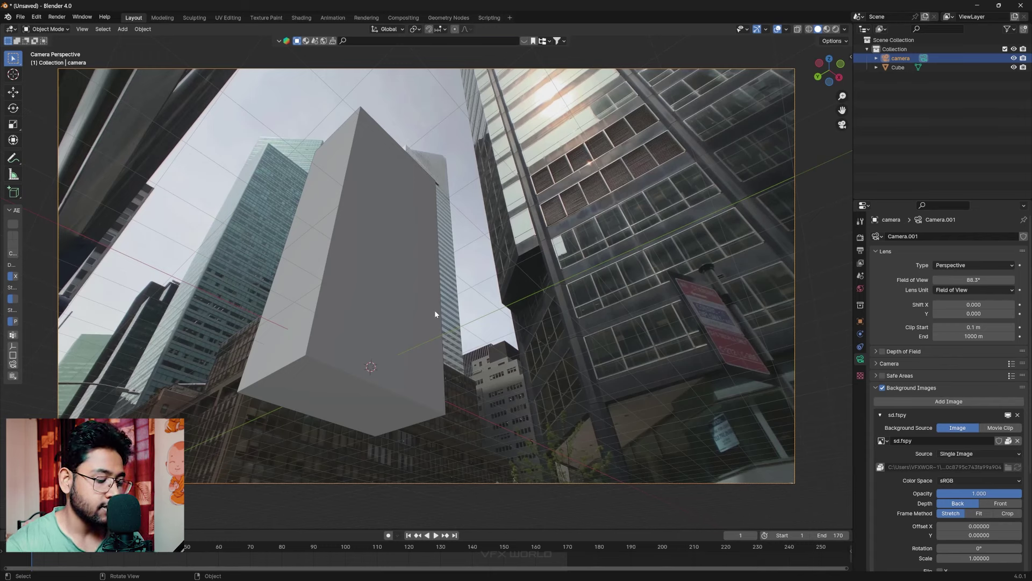
- Create a new GeoTracker for the cube and load the skyscraper clip from Downloads
key(n)
click(848, 375)
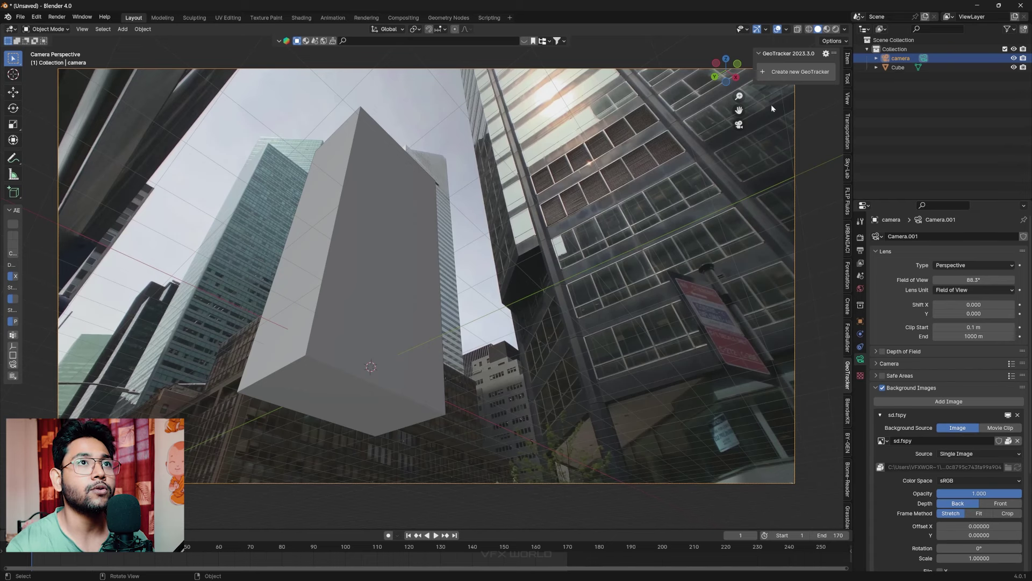
click(789, 76)
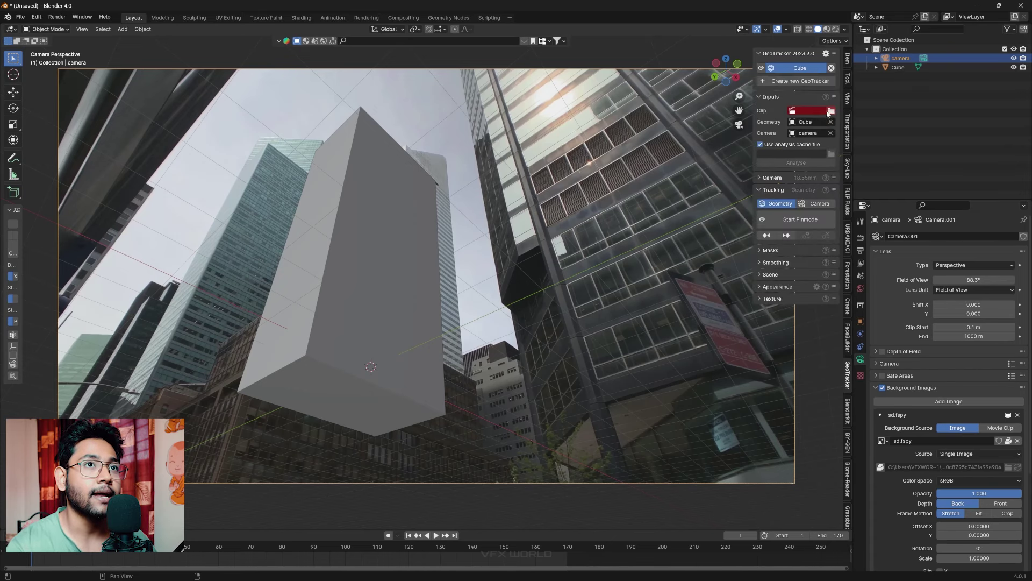
click(831, 110)
click(228, 244)
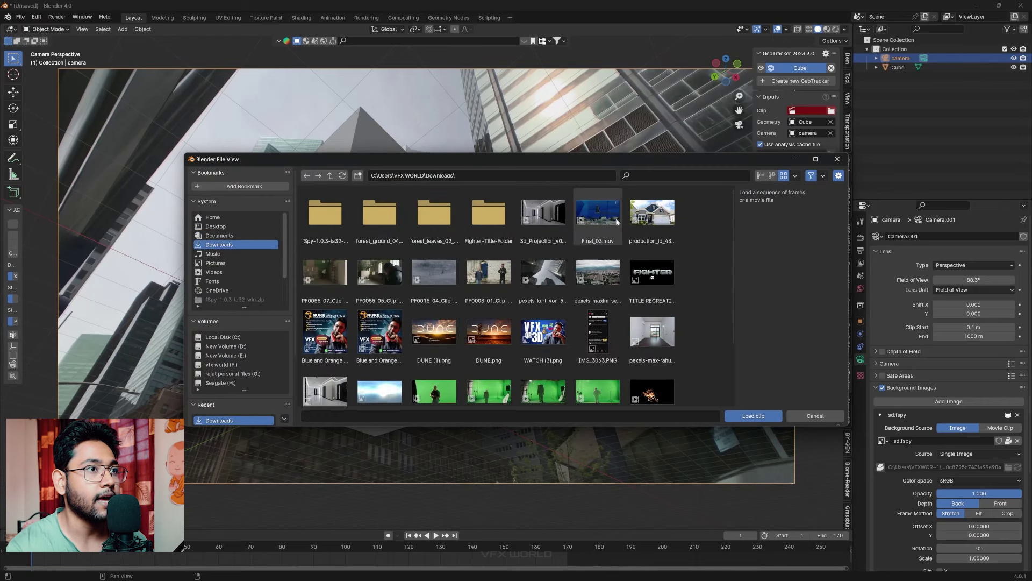
double_click(543, 273)
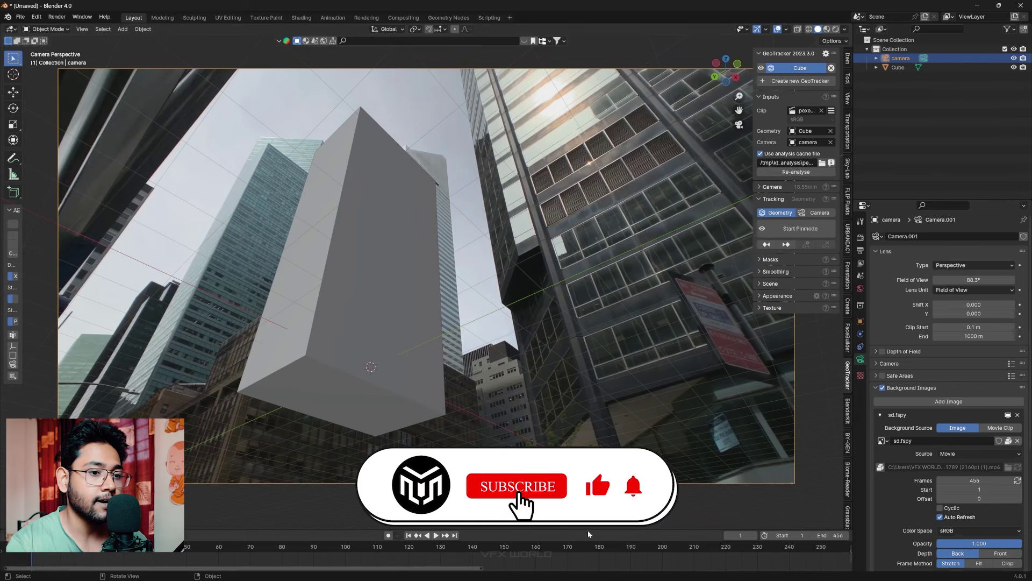
- Set GeoTracker tracking to Camera and start Pinmode
drag(835, 536, 832, 535)
text(170)
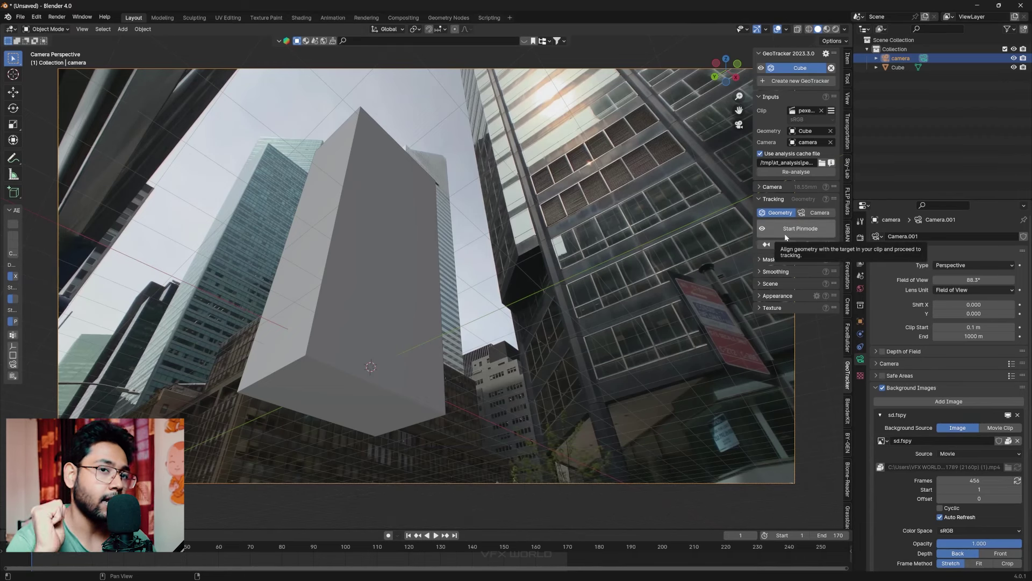
click(817, 213)
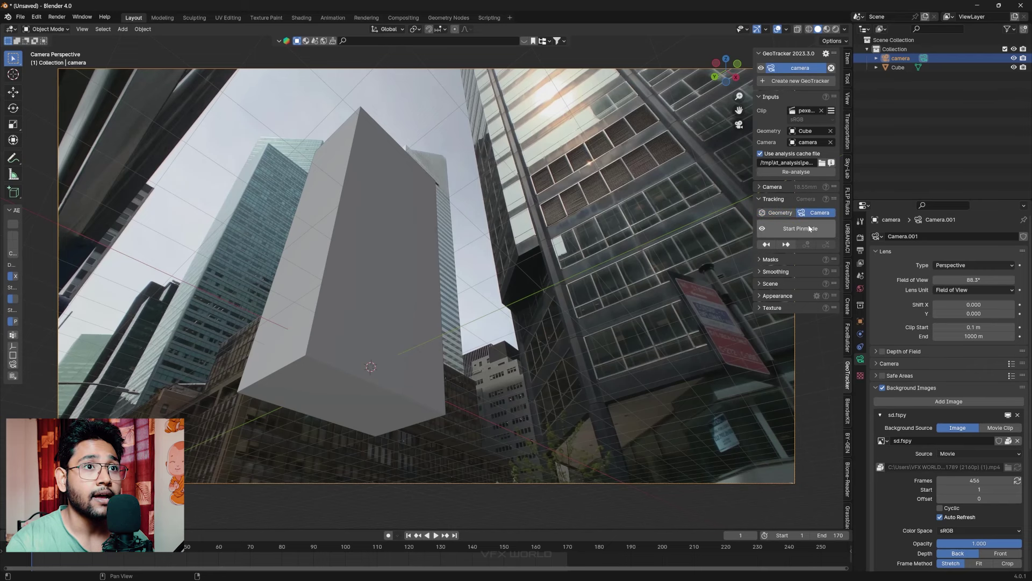
click(808, 232)
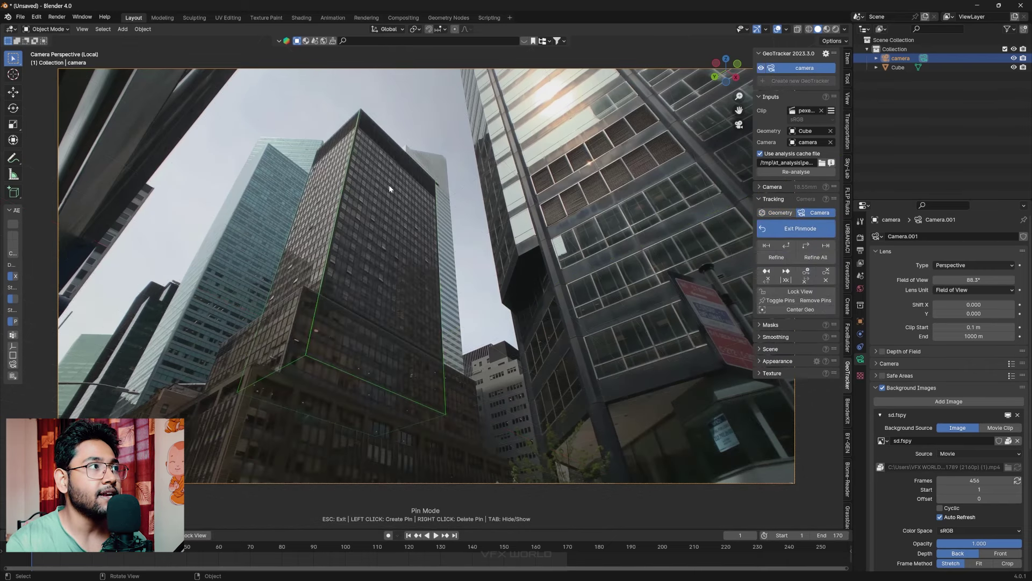
- Keyframe the camera, pin two cube corners to the building, and track forward
click(360, 112)
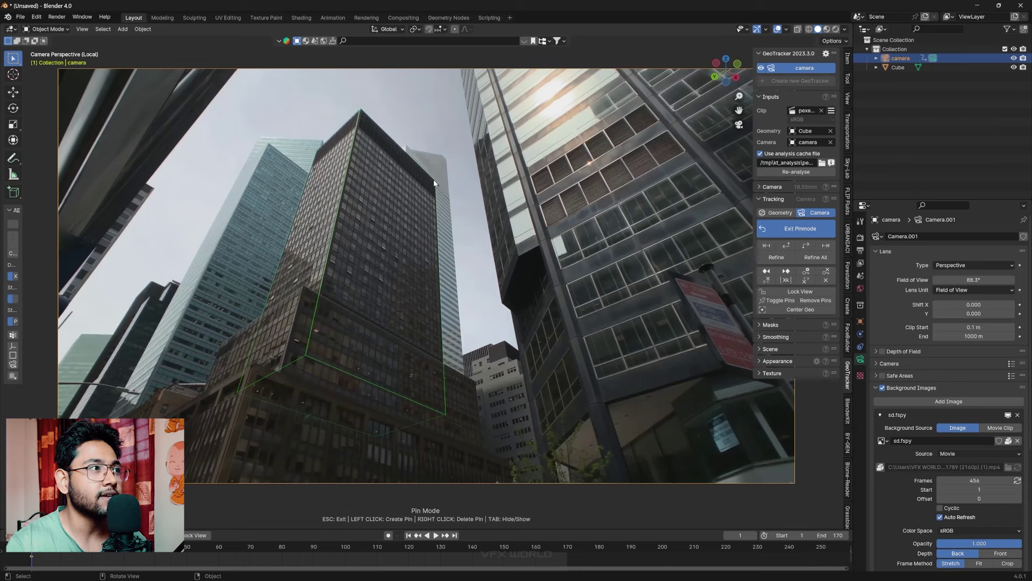
click(308, 353)
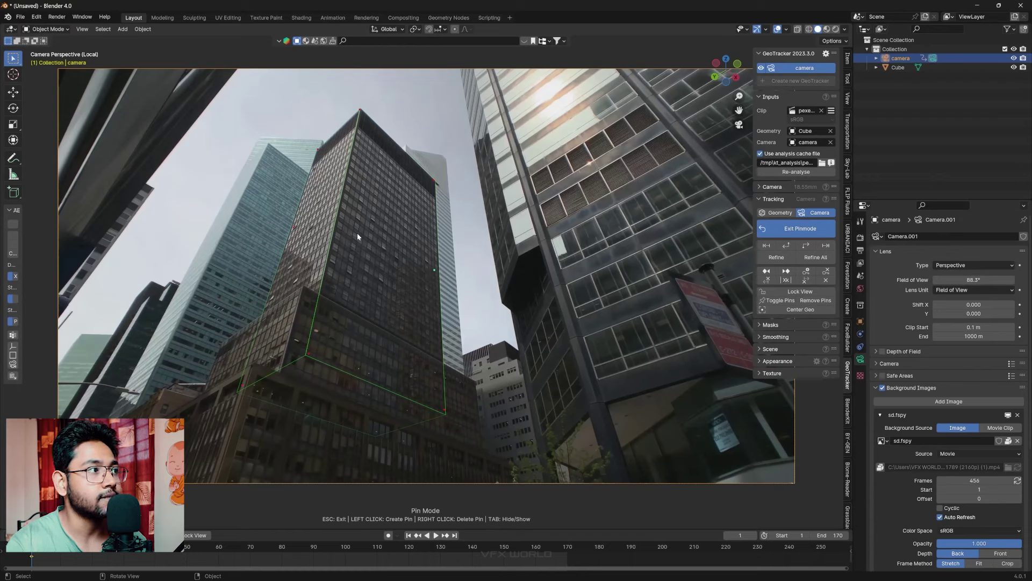
click(341, 212)
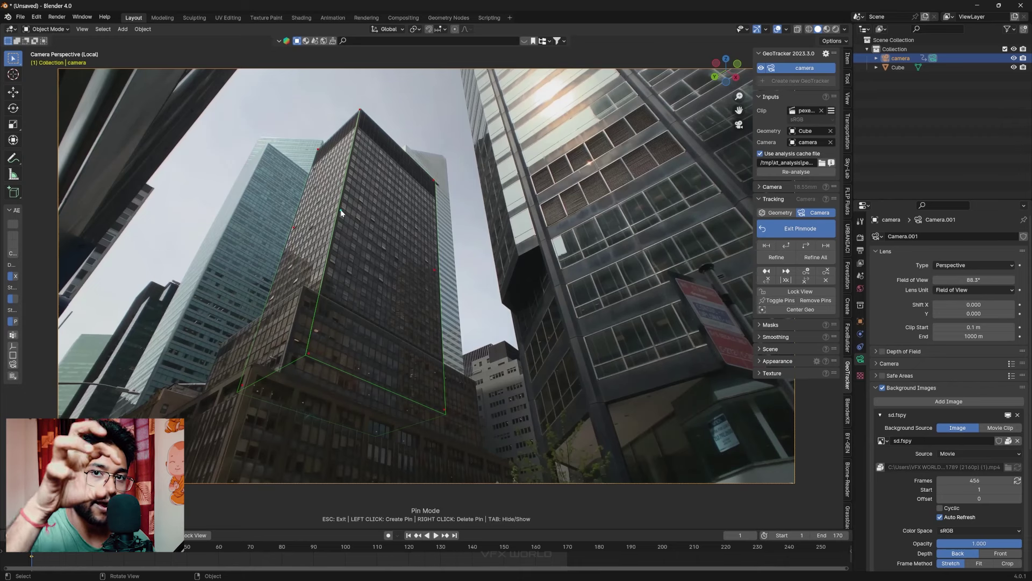
click(806, 246)
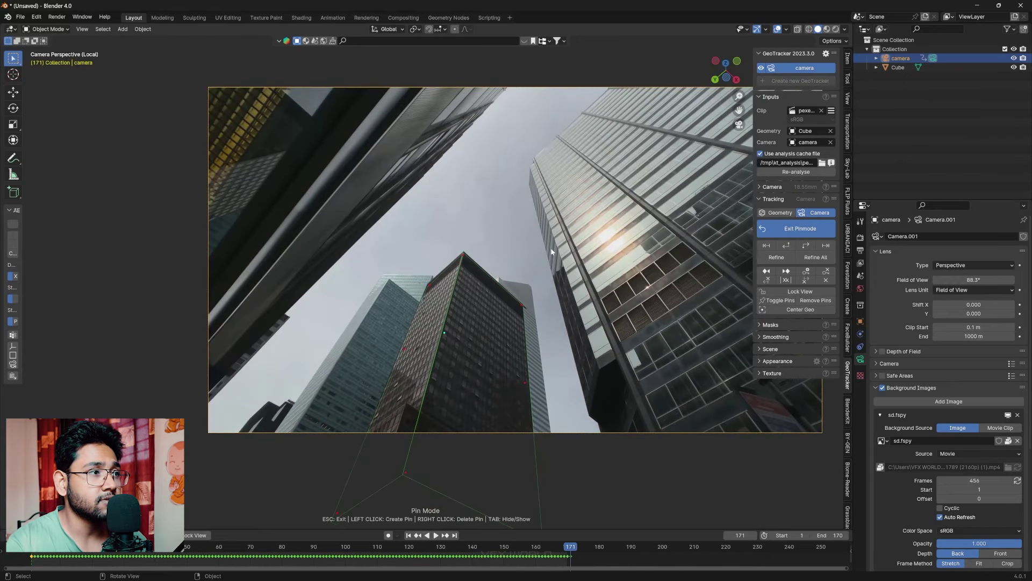
- Move the top pin onto the roof apex and refine the camera track
scroll(552, 252, up, 4)
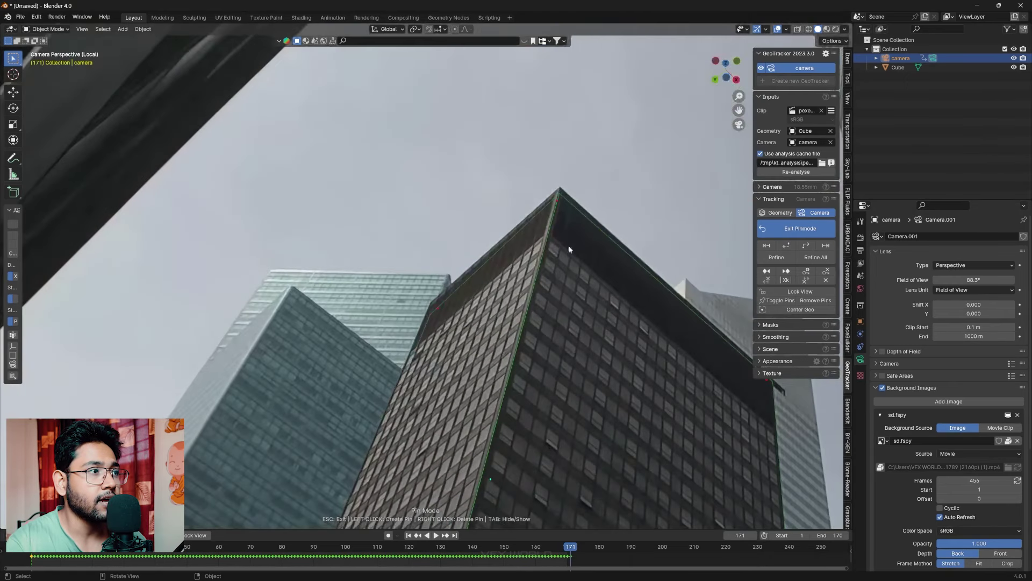
shift+middle_drag(569, 245, 522, 225)
drag(469, 178, 468, 167)
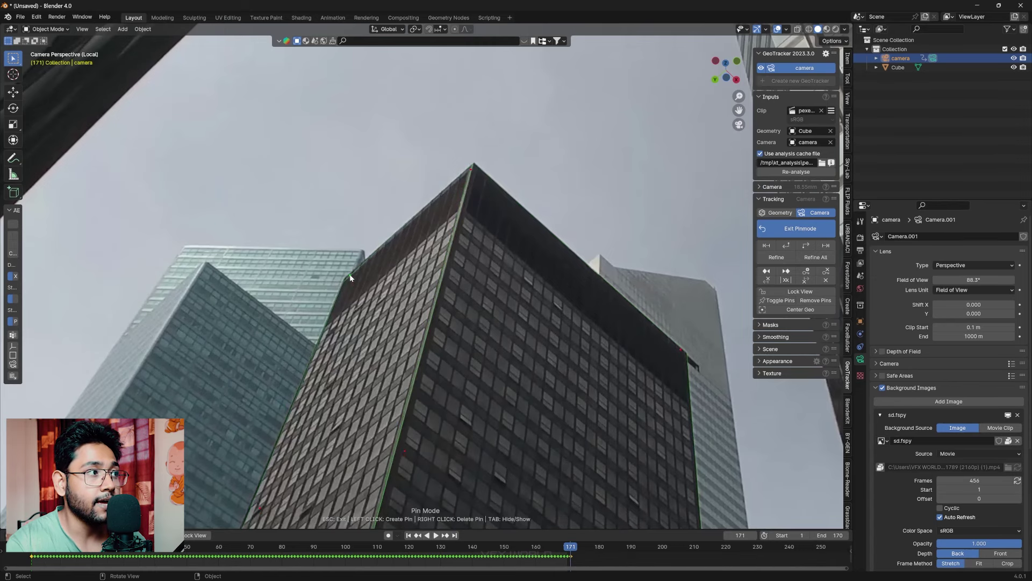
scroll(676, 363, down, 3)
scroll(567, 382, down, 3)
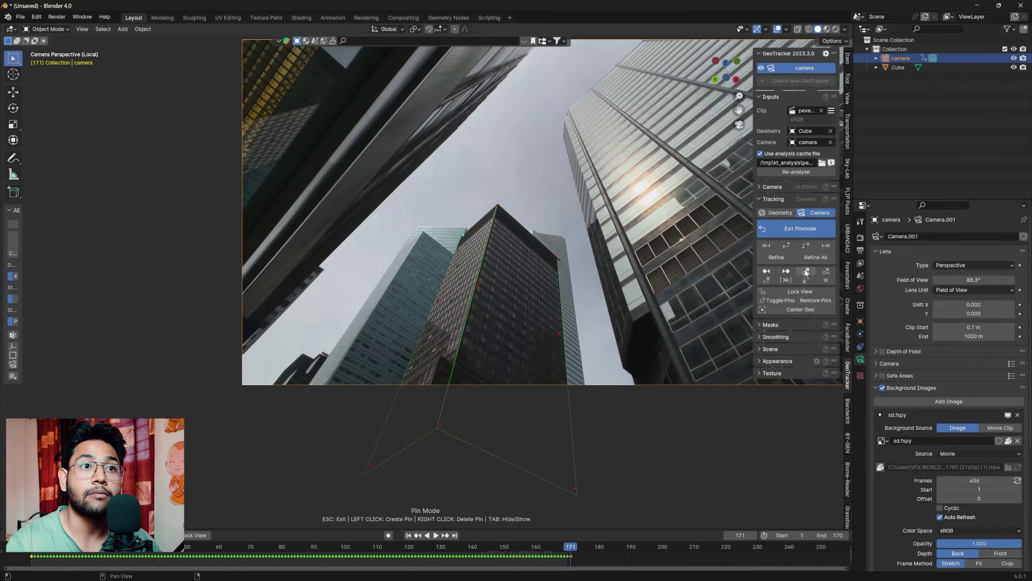
click(786, 257)
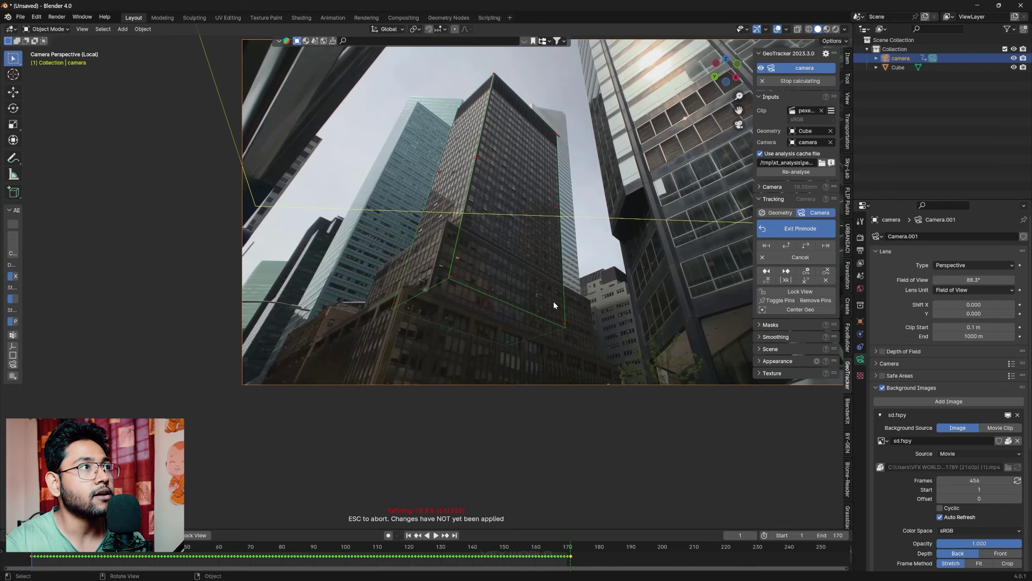
- Play back the tracked shot, exit Pinmode, and replay the camera animation in 3D
scroll(526, 291, up, 2)
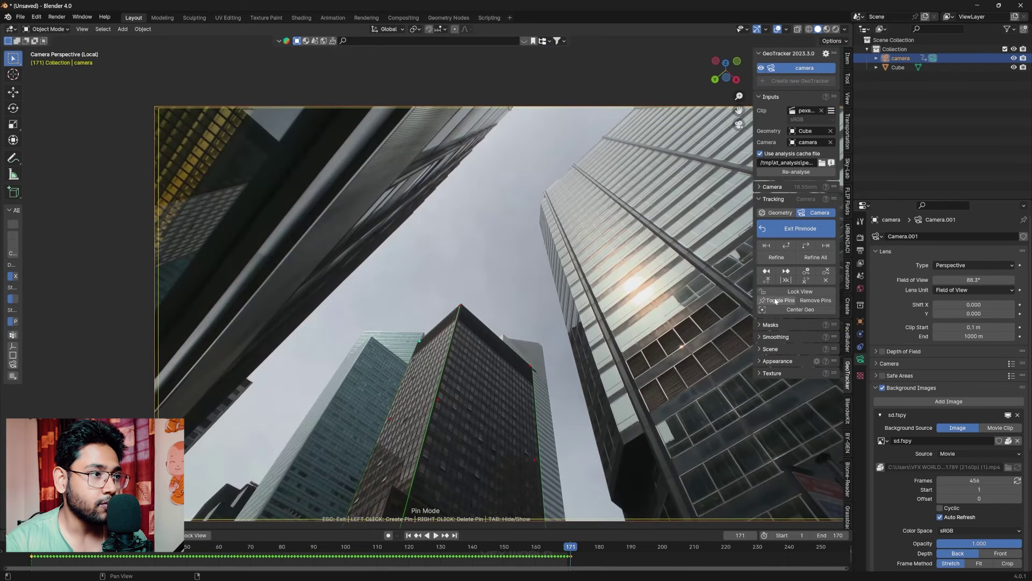
shift+scroll(483, 539, down, 3)
click(436, 535)
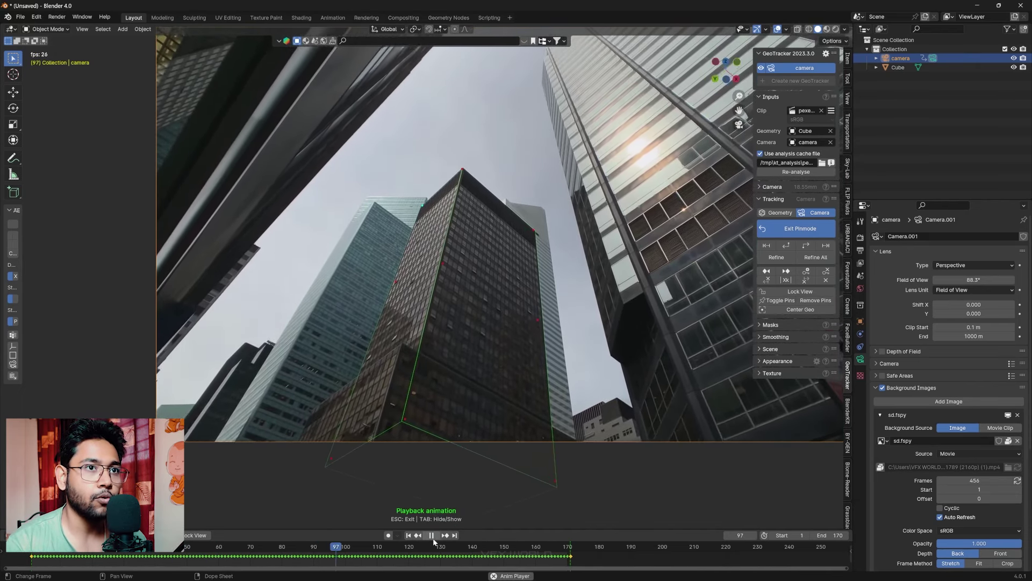
click(433, 537)
click(833, 230)
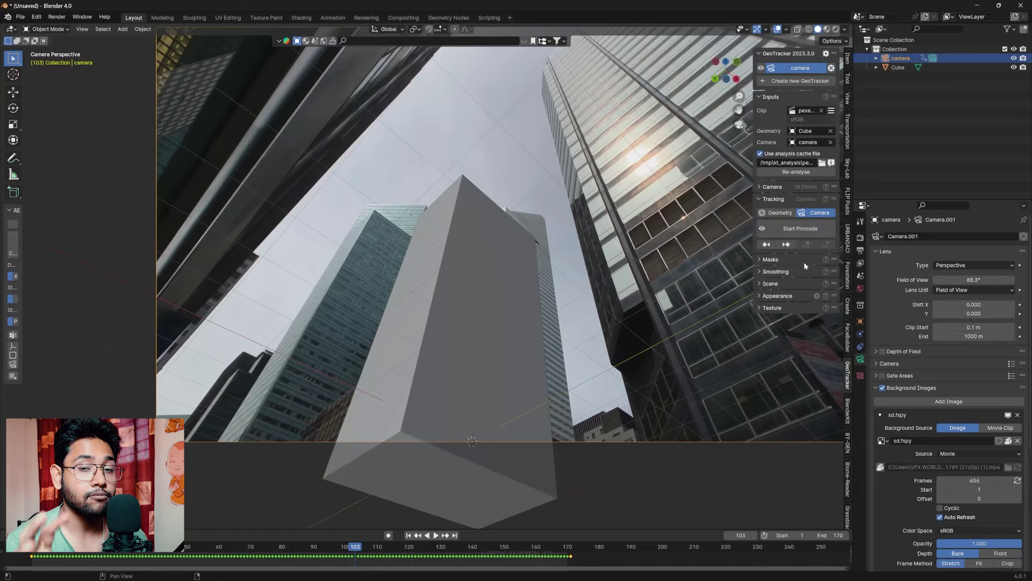
mouse_move(804, 262)
middle_down()
mouse_move(616, 259)
mouse_move(493, 466)
middle_up()
click(439, 534)
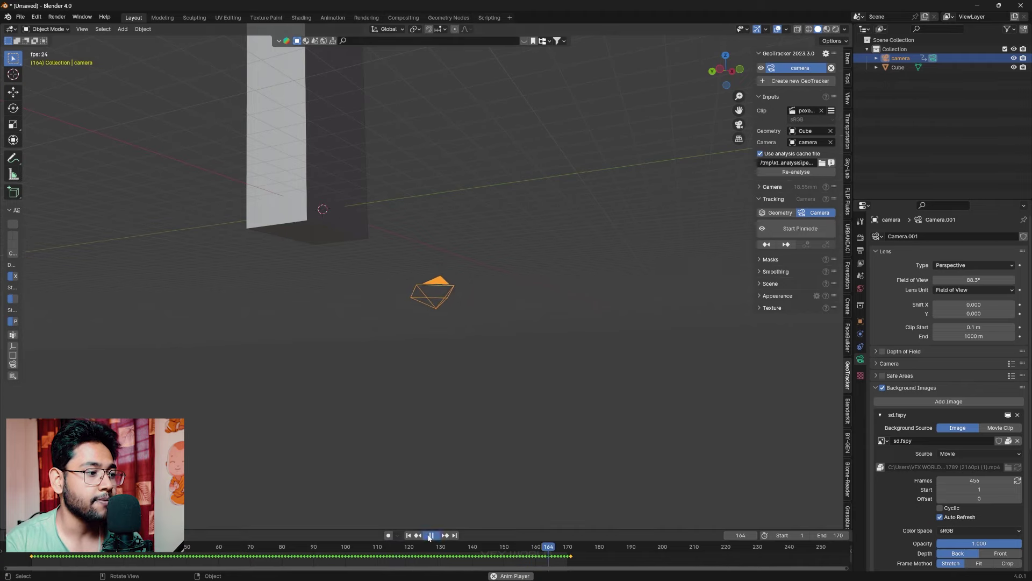
click(431, 535)
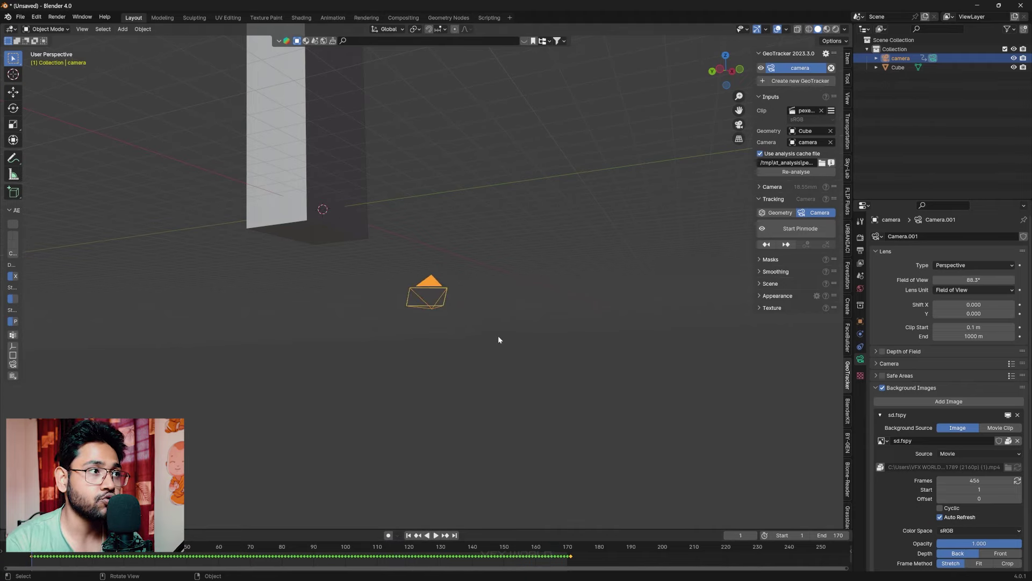
- Inspect the Camera.001 animation data, then view through the tracked camera and select the cube
mouse_move(497, 335)
middle_down()
mouse_move(582, 267)
mouse_move(618, 253)
middle_up()
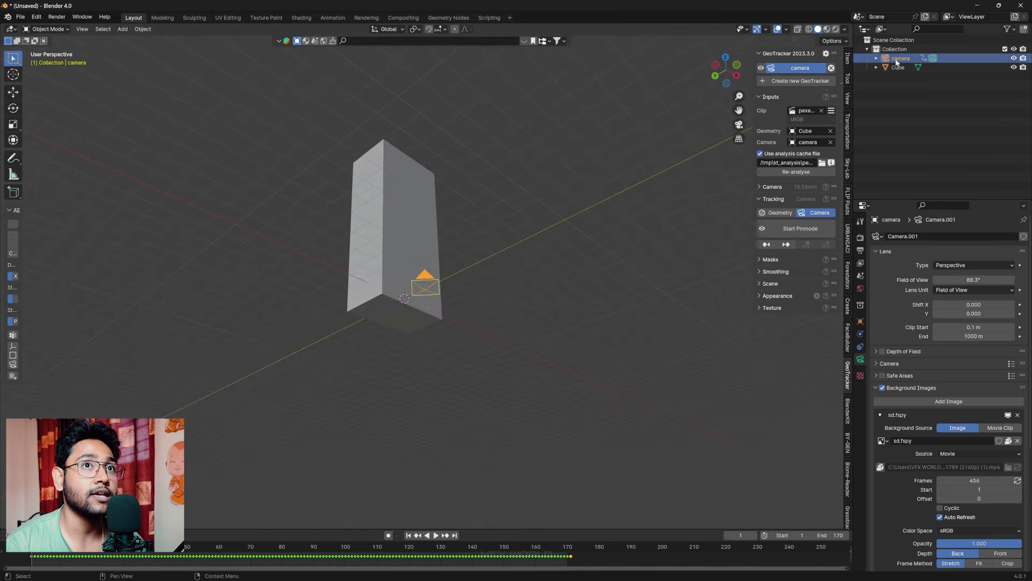
click(876, 58)
click(914, 76)
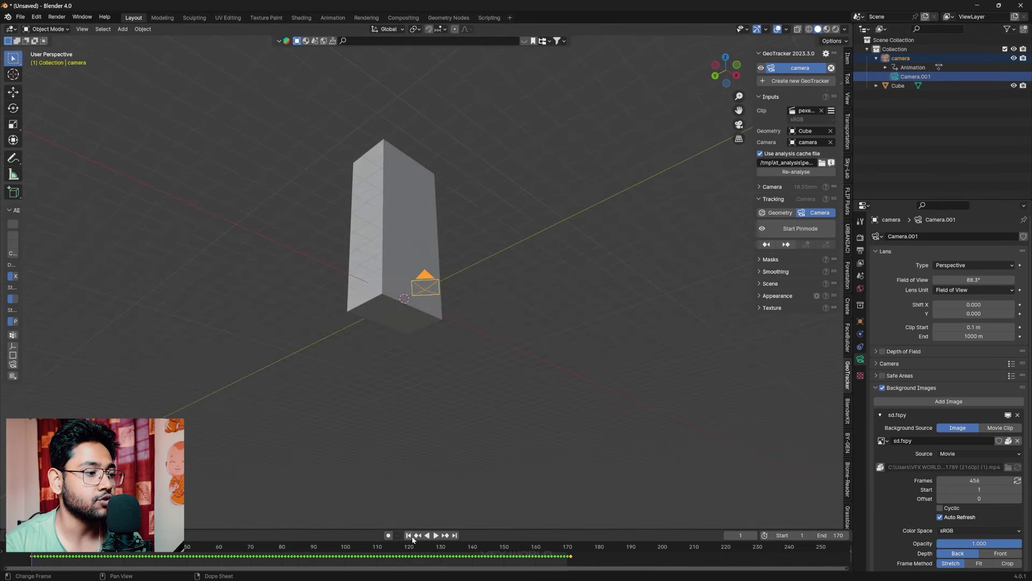
middle_drag(495, 328, 475, 249)
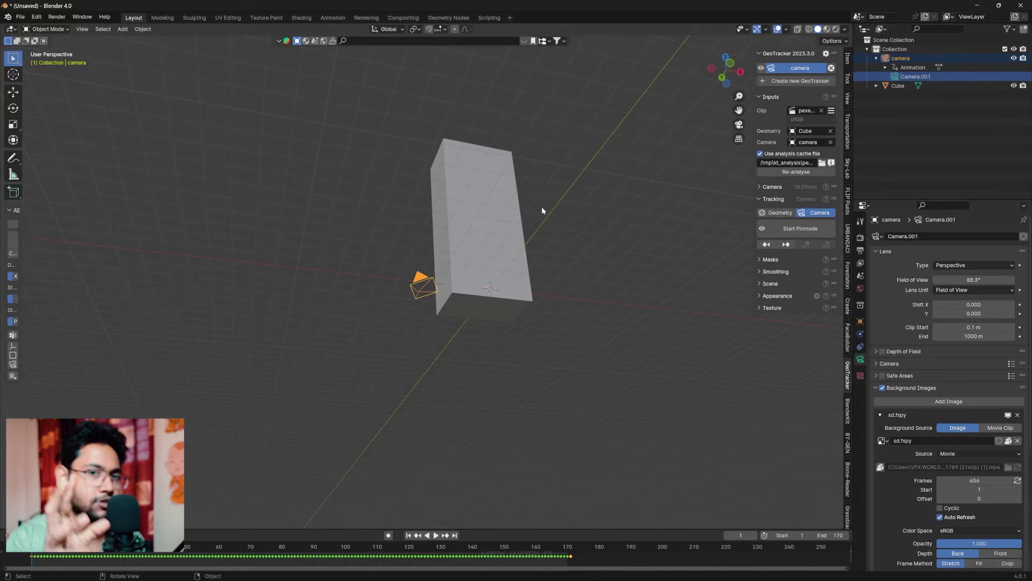
click(739, 124)
click(495, 198)
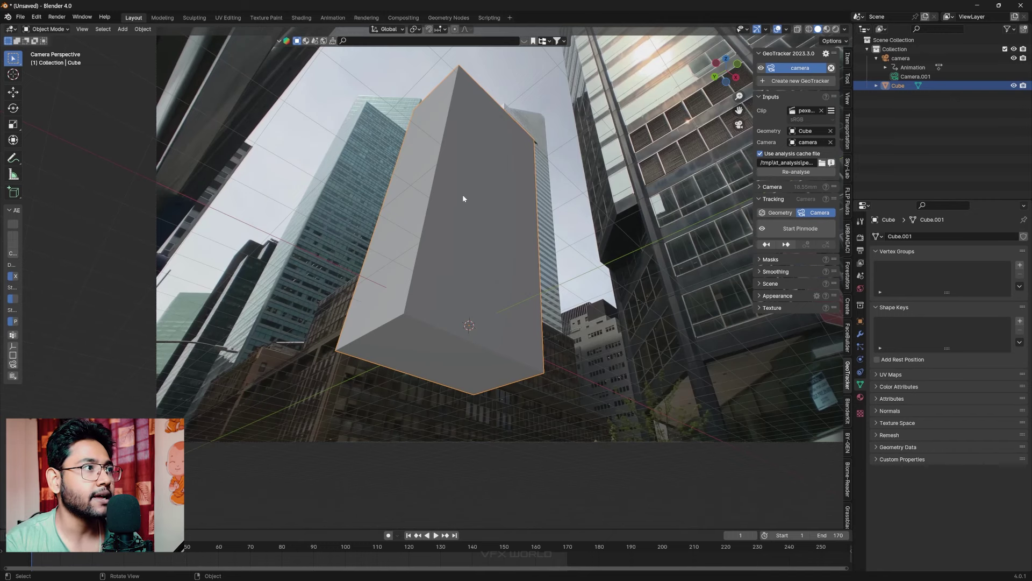
- Separate the cube's left and front faces into their own object
key(Tab)
click(95, 30)
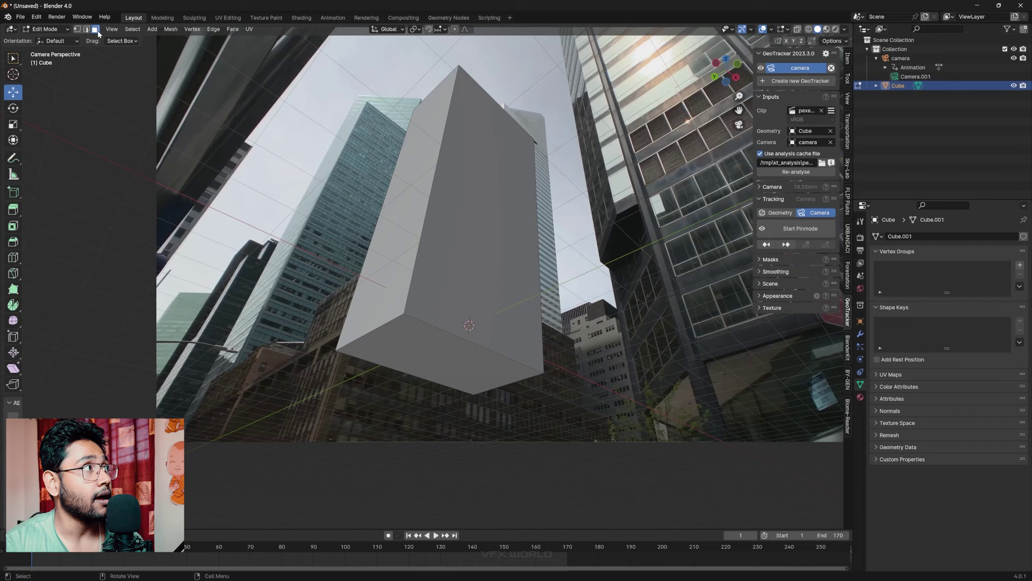
click(411, 148)
shift+click(472, 171)
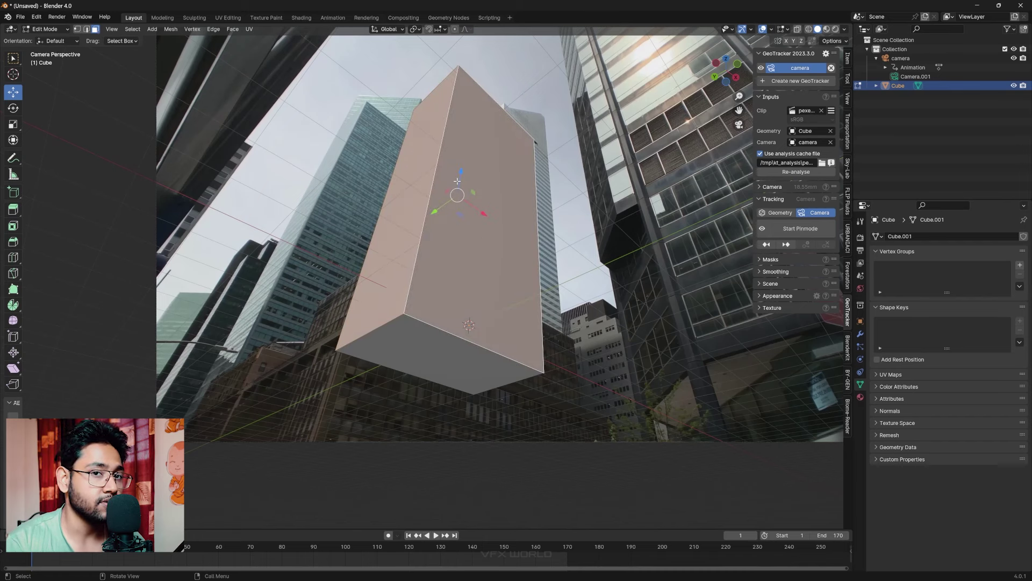
right_click(494, 235)
mouse_move(437, 368)
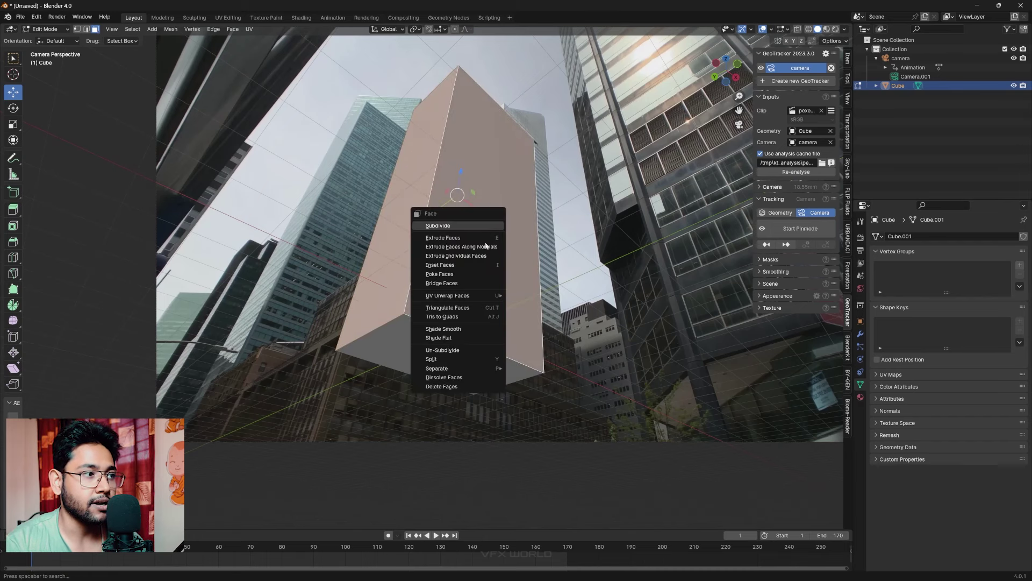
click(565, 369)
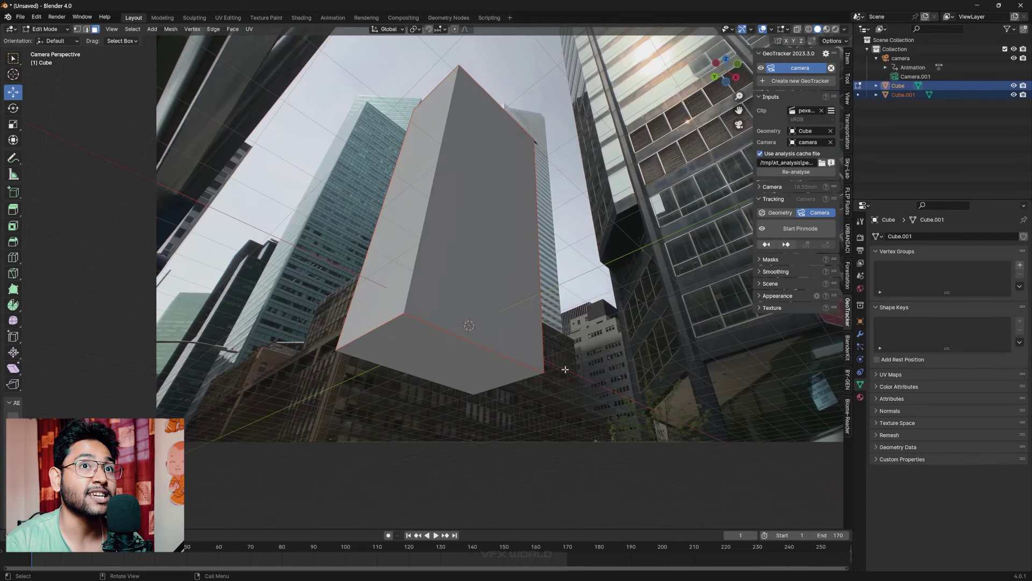
- Rename the two objects glass and base, returning to Object Mode
double_click(899, 85)
text(glass)
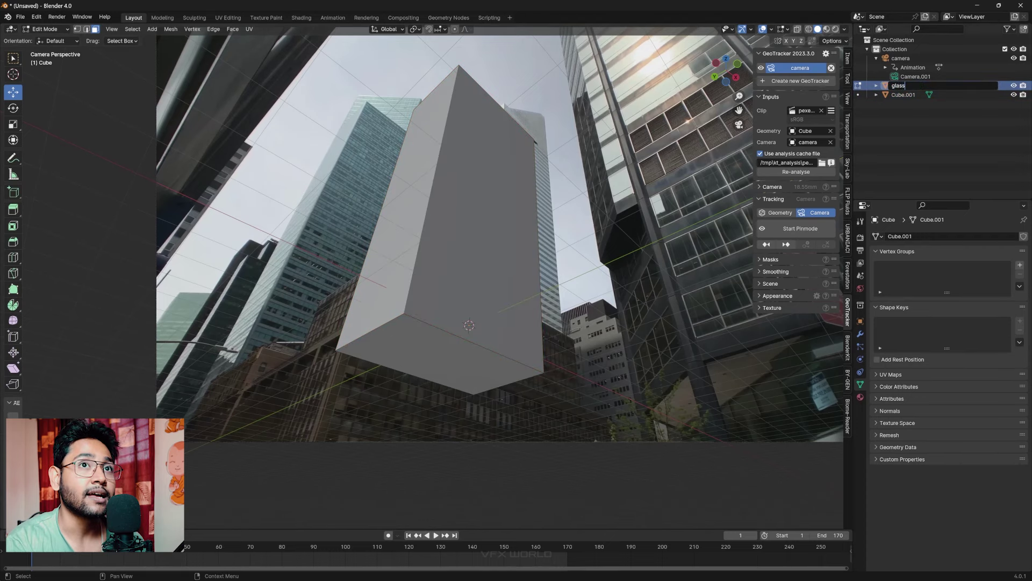
key(Return)
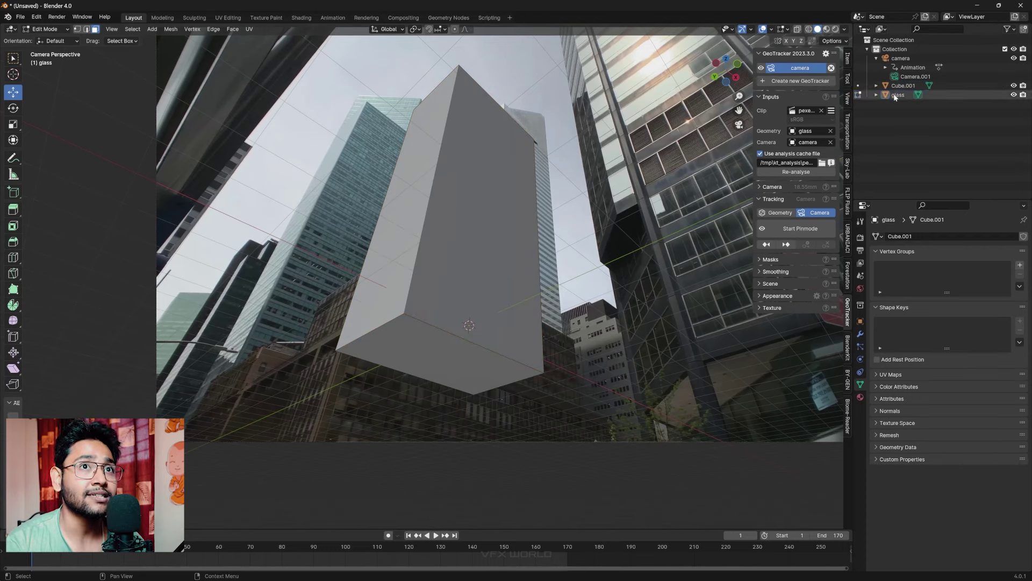
double_click(903, 85)
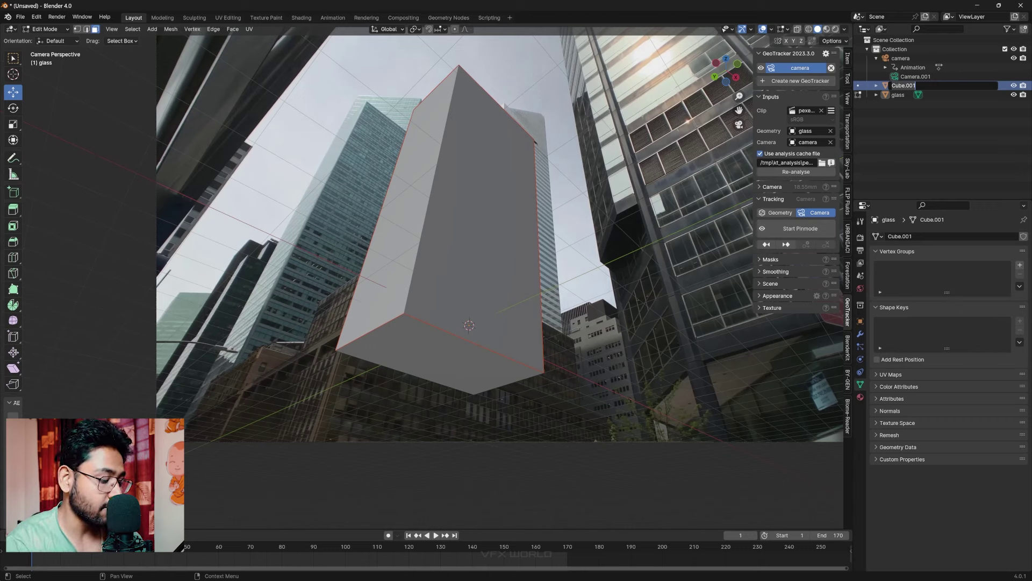
text(base)
key(Return)
key(Tab)
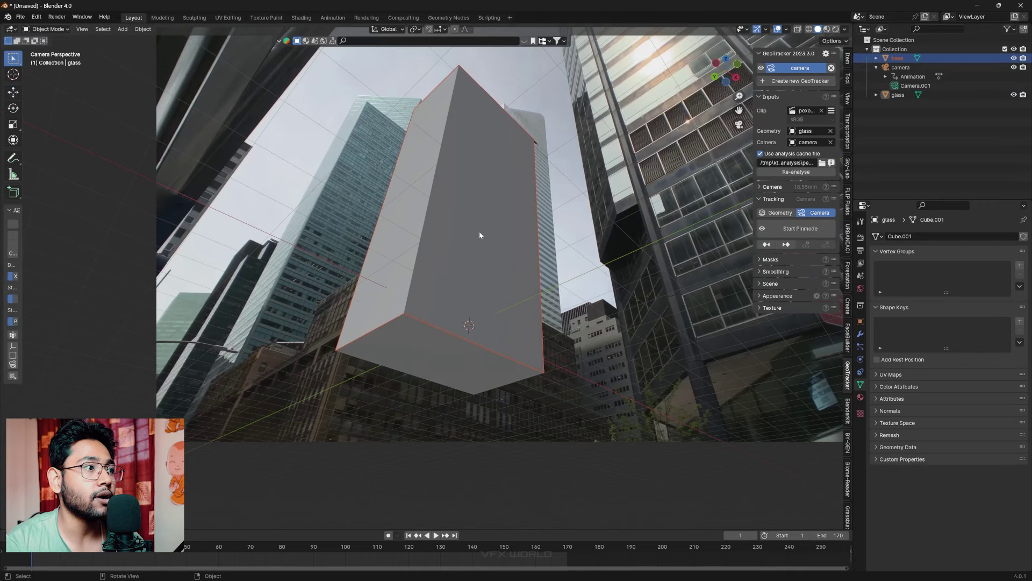
- With base active, set the render engine to Cycles on GPU Compute
click(424, 364)
click(464, 269)
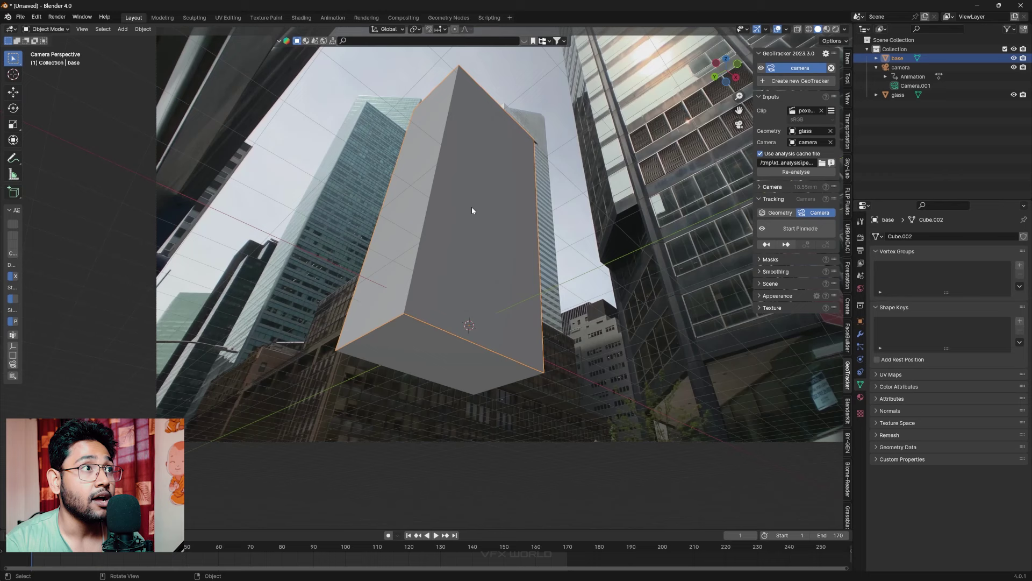
click(860, 238)
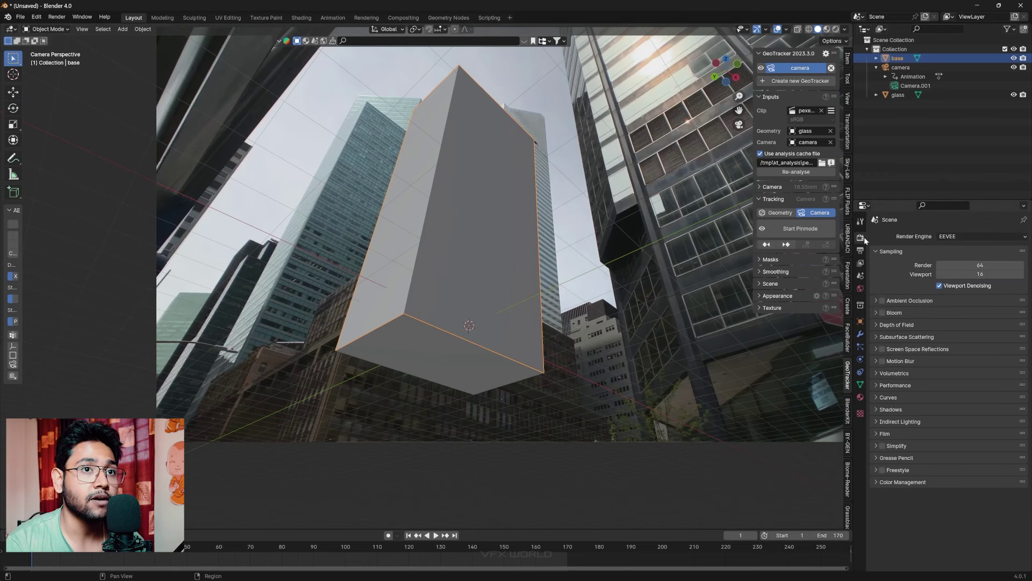
click(946, 240)
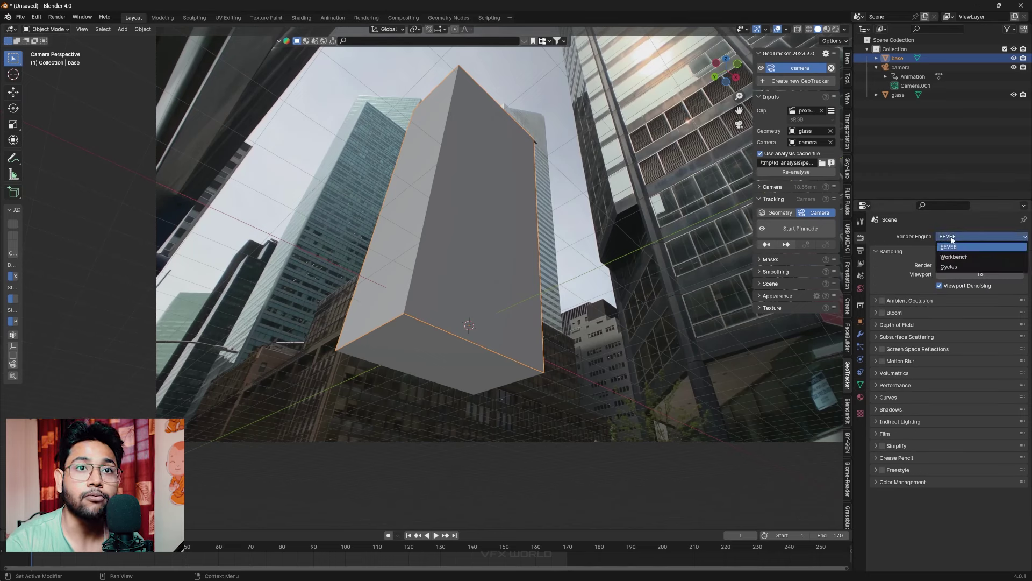
click(947, 269)
click(949, 260)
click(952, 280)
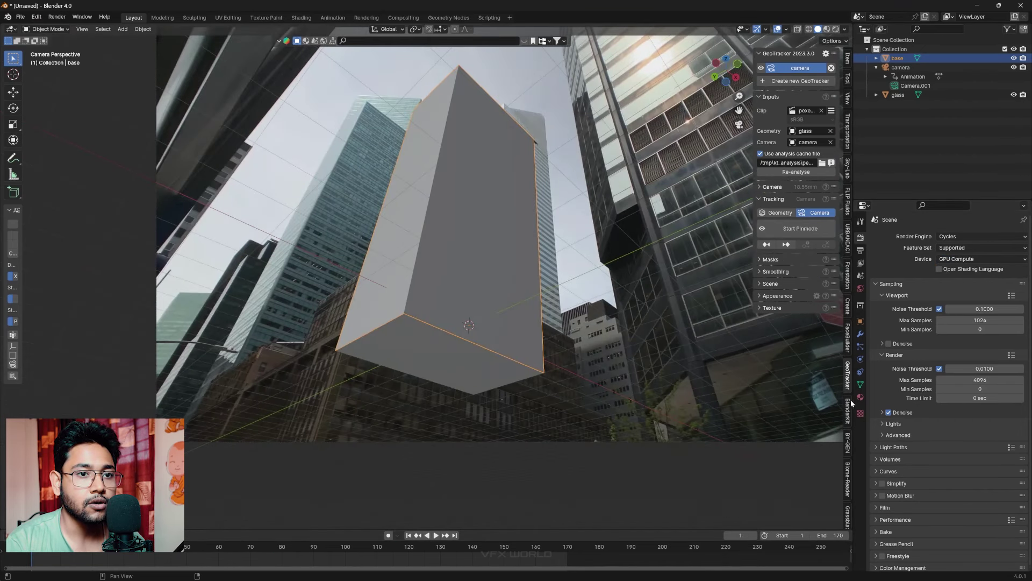
click(860, 396)
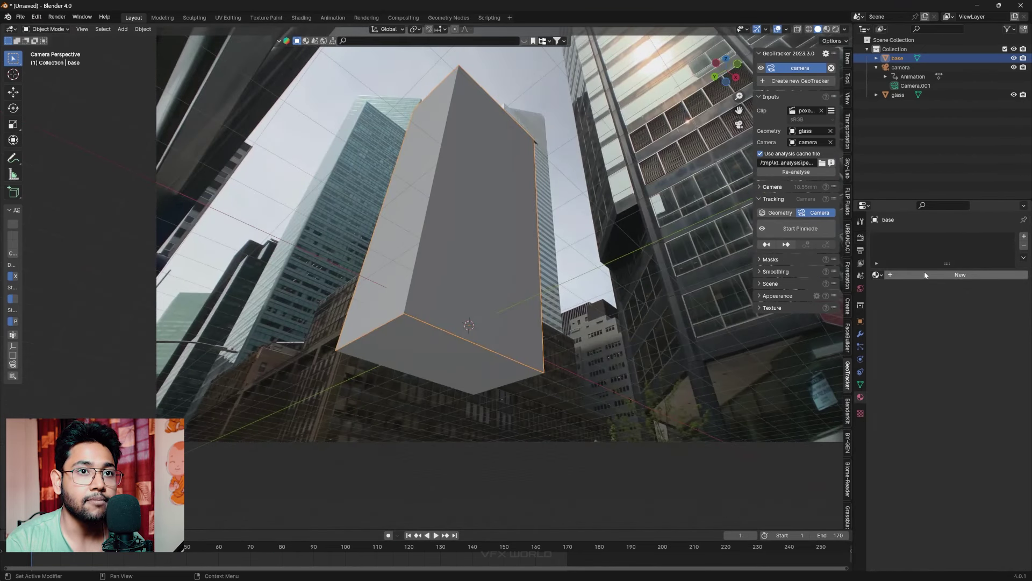
- Give the base box a new material named glass using a Glass BSDF surface
click(924, 276)
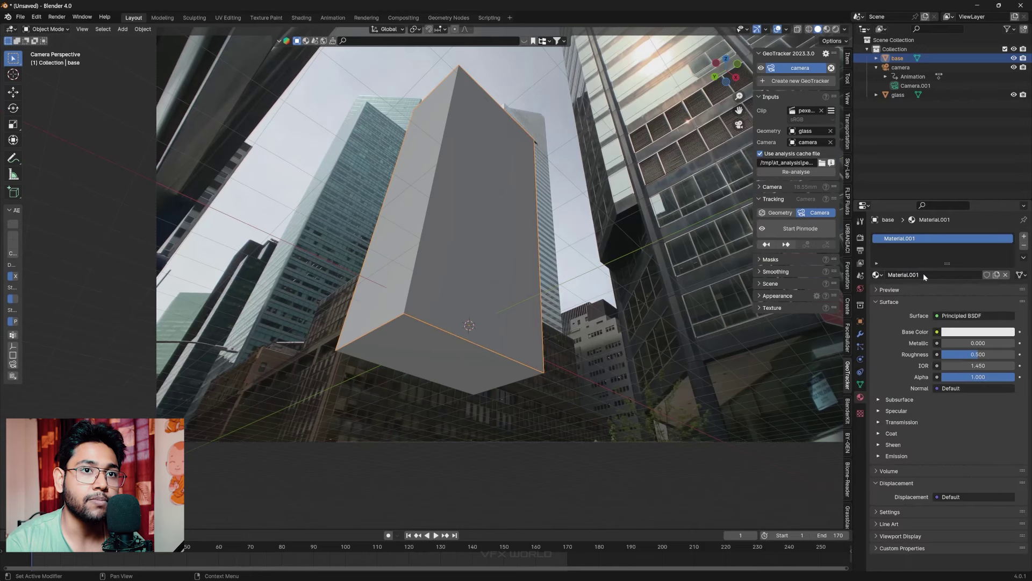
double_click(904, 241)
text(glass)
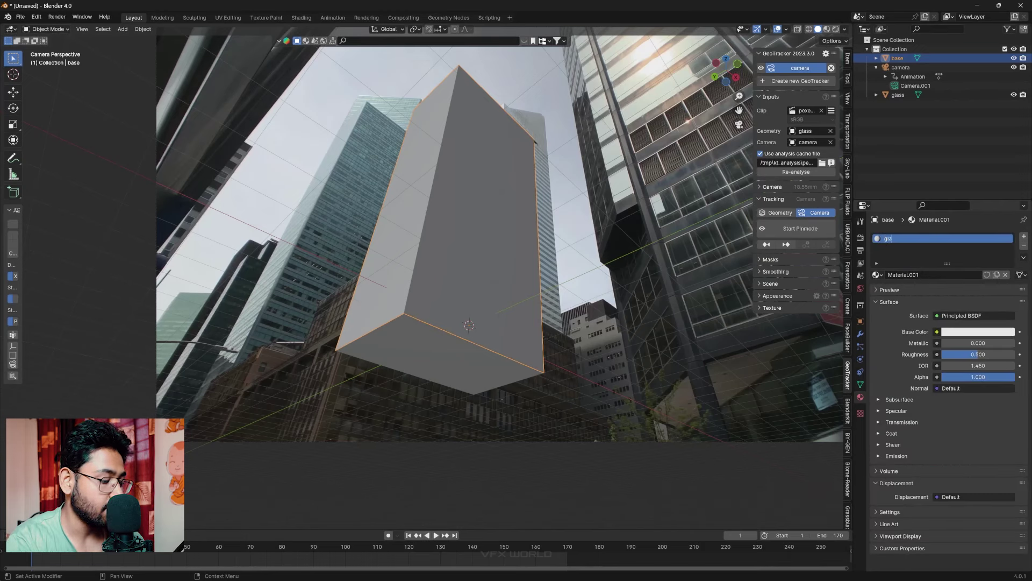
key(Return)
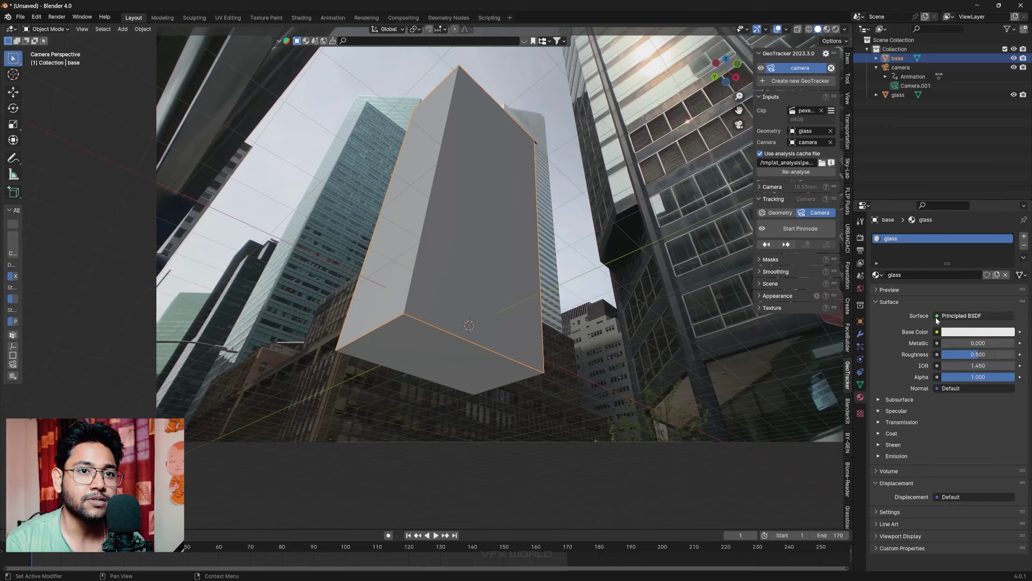
click(937, 316)
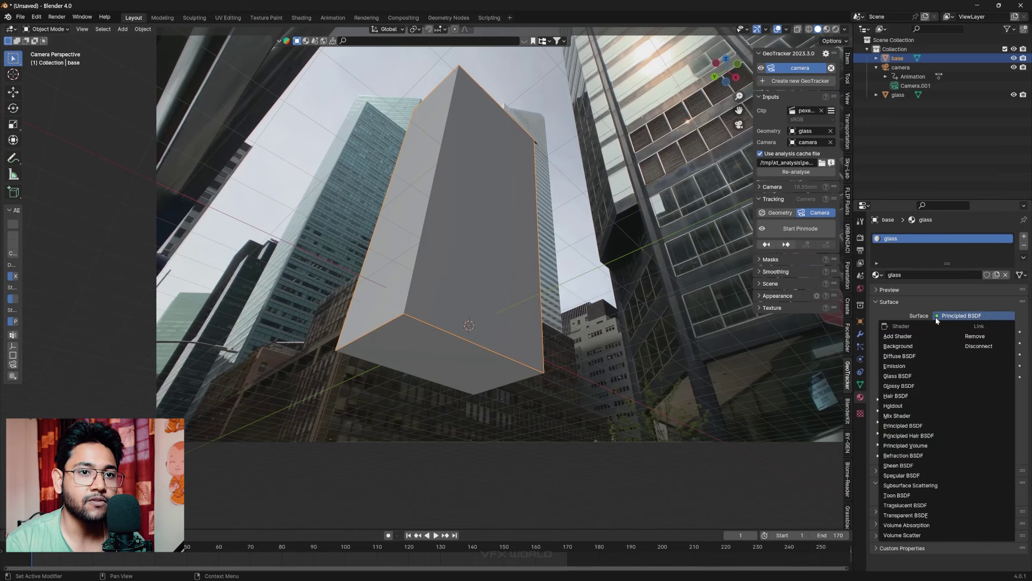
click(896, 378)
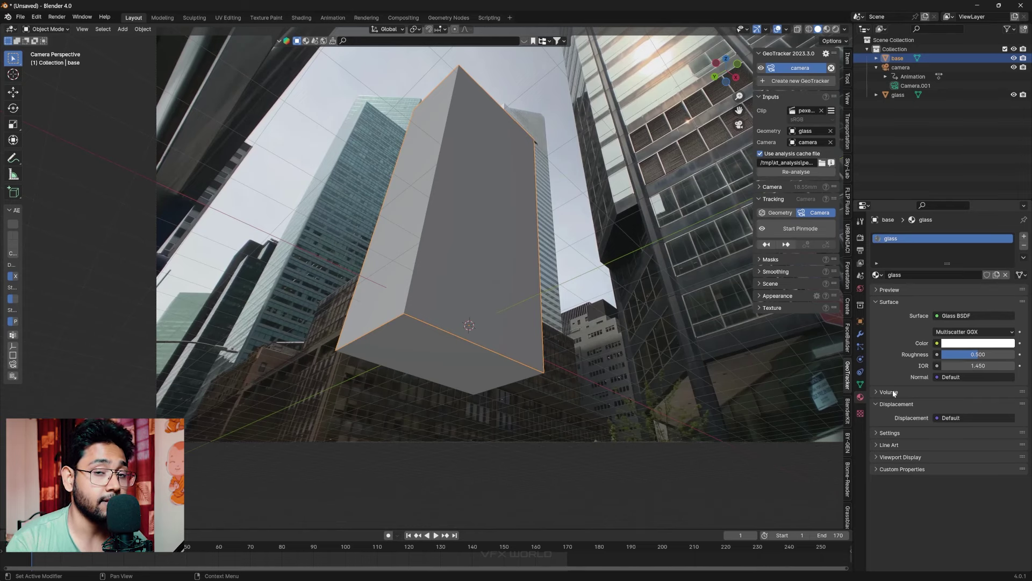
- In Rendered shading, light the world with the wasteland_clouds_puresky_4k.exr environment texture
click(836, 30)
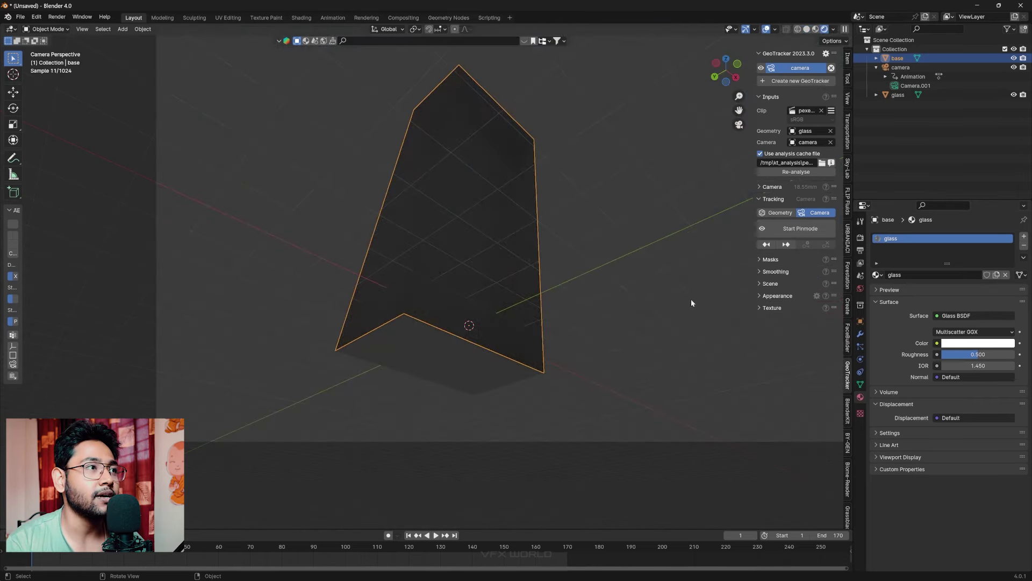
click(860, 288)
click(936, 293)
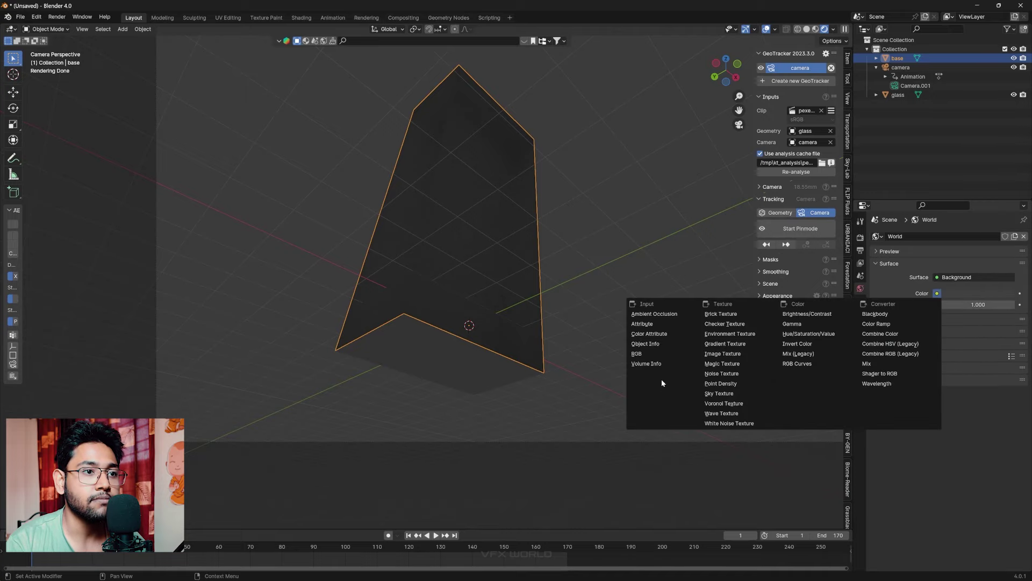
click(730, 334)
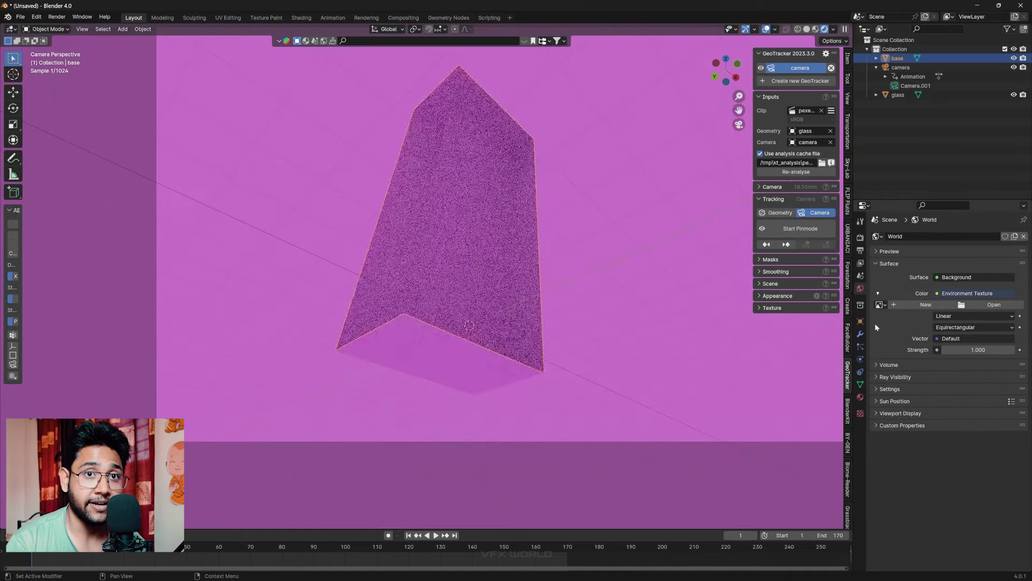
click(994, 305)
click(219, 245)
double_click(434, 332)
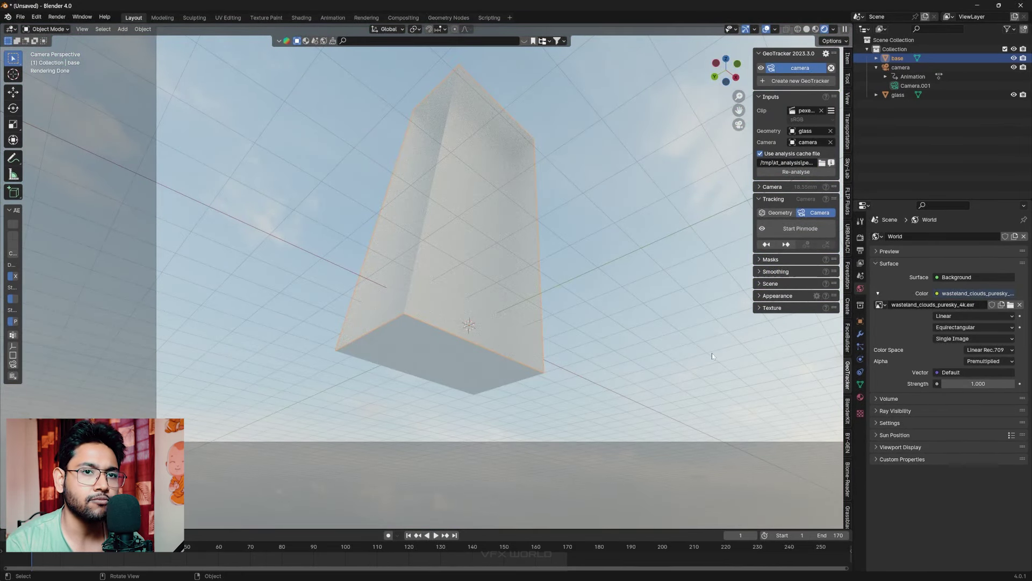
click(860, 397)
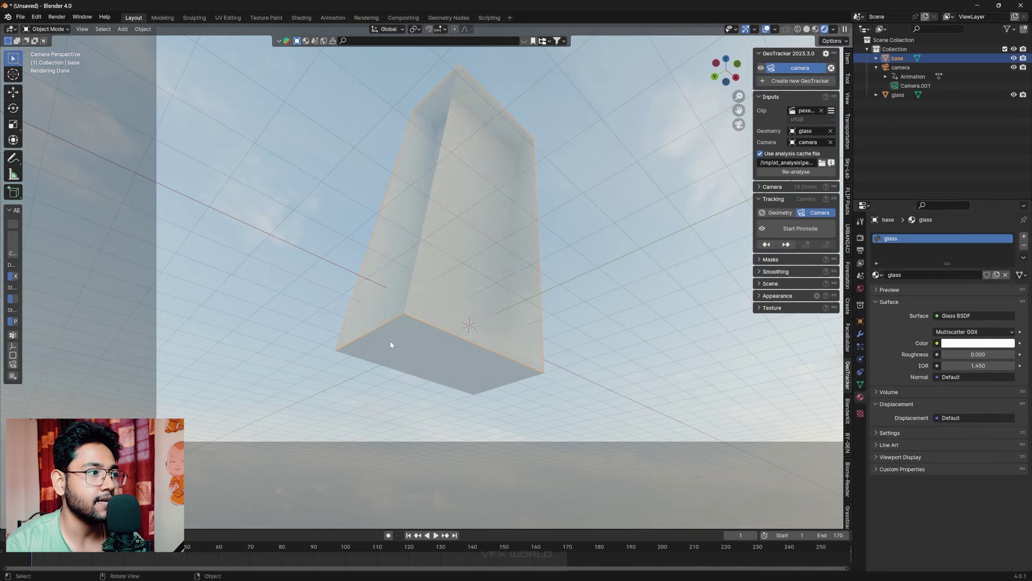
- Give the glass object a new orange material with lowered roughness
click(391, 344)
click(940, 277)
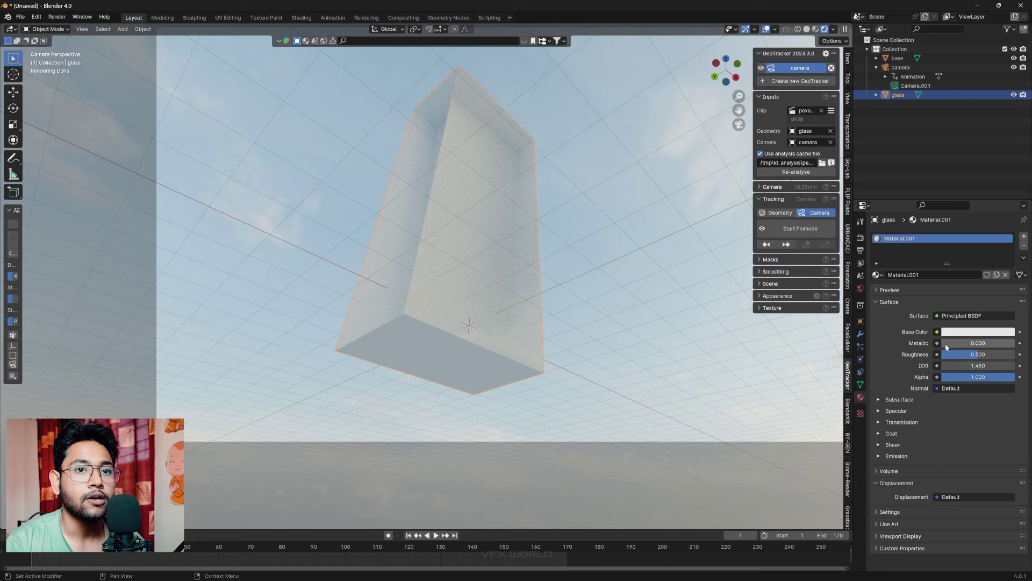
click(970, 333)
drag(962, 229, 950, 251)
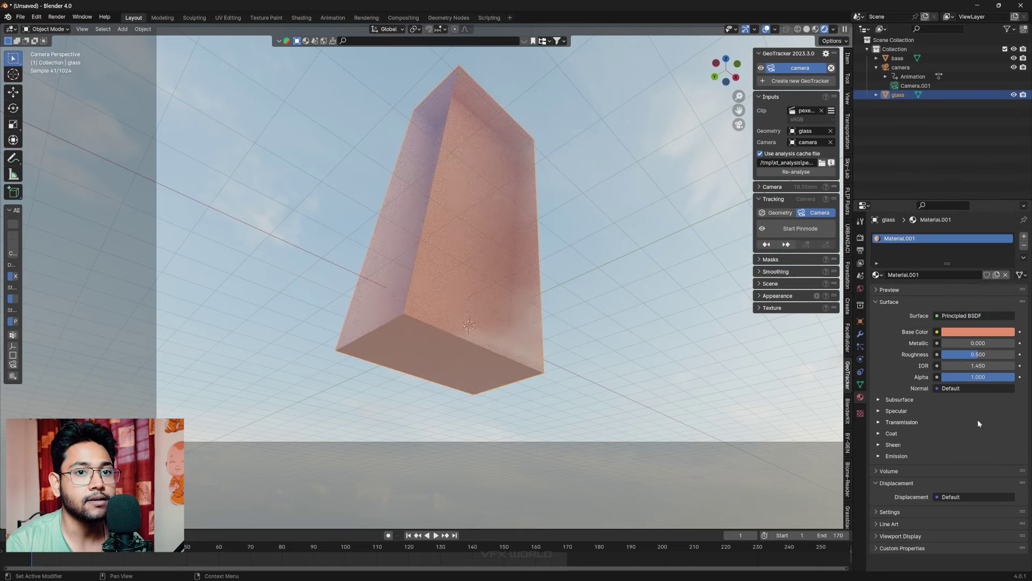
mouse_move(978, 355)
mouse_down()
mouse_move(965, 354)
mouse_move(1013, 343)
mouse_up()
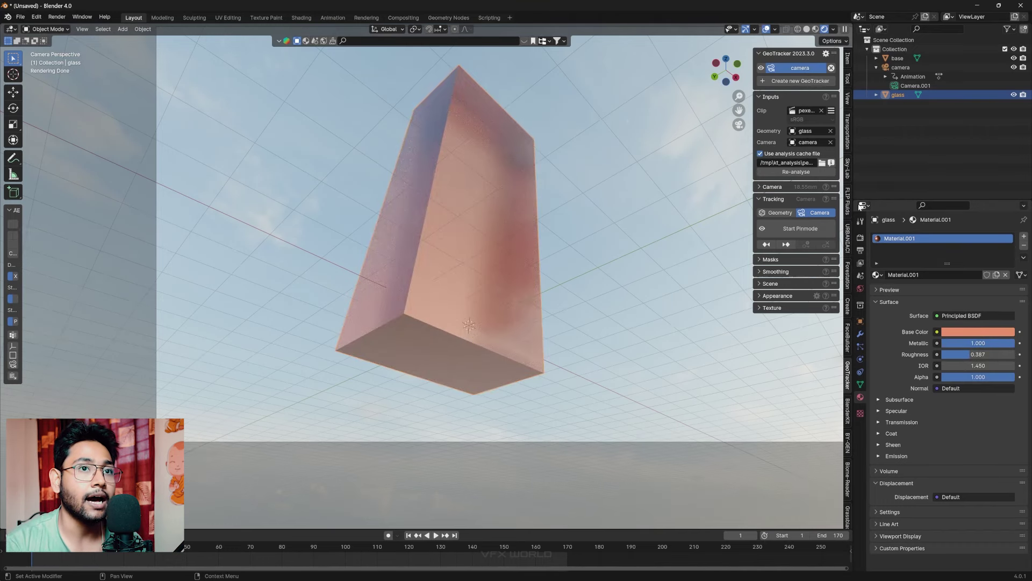
- Enable Transparent in the Film render settings
click(860, 237)
scroll(887, 512, down, 1)
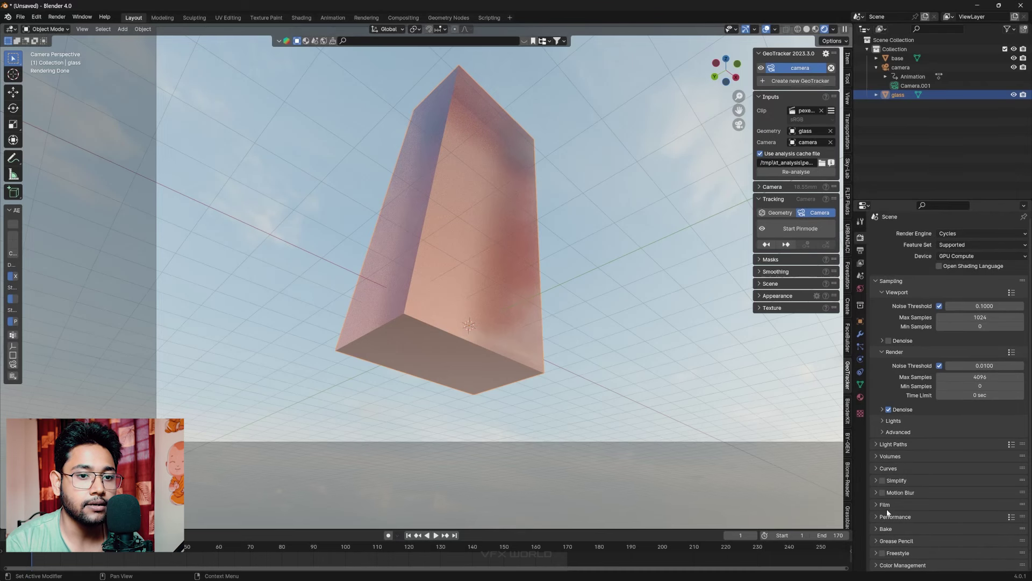
click(876, 504)
scroll(889, 500, down, 4)
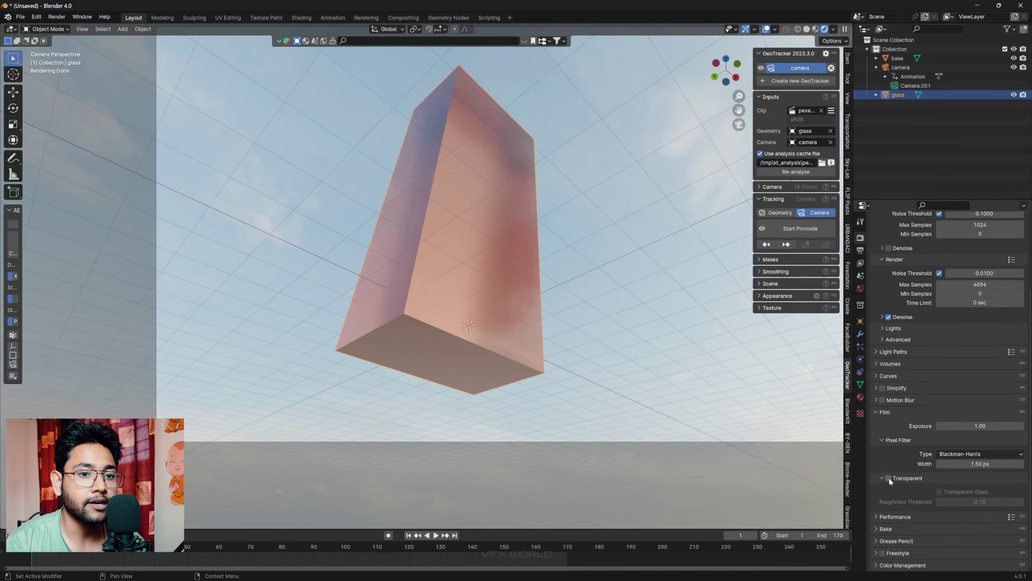
click(889, 477)
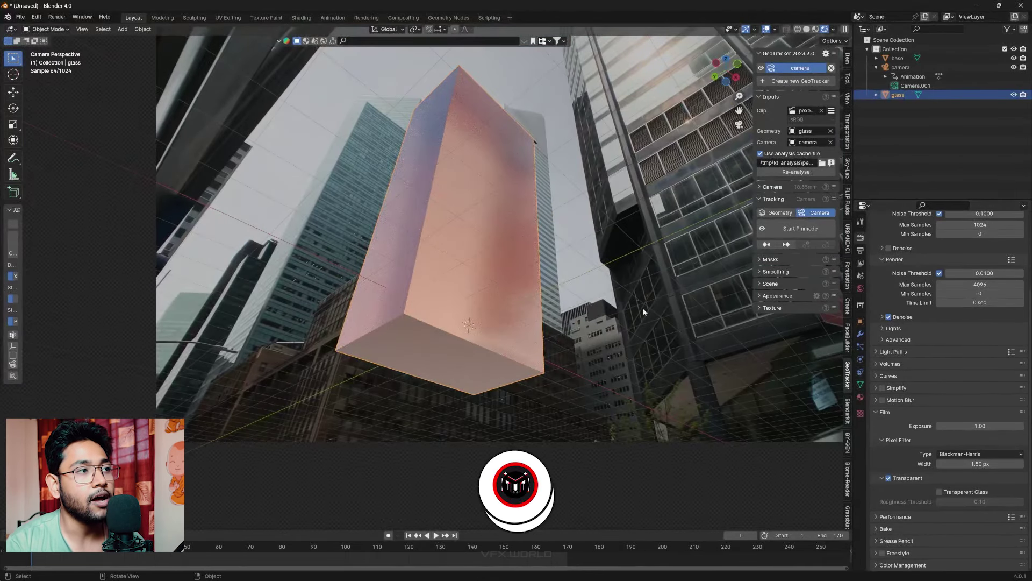
- Undo a stray move of base, set its glass roughness to 0.139, and hide the glass object
click(478, 246)
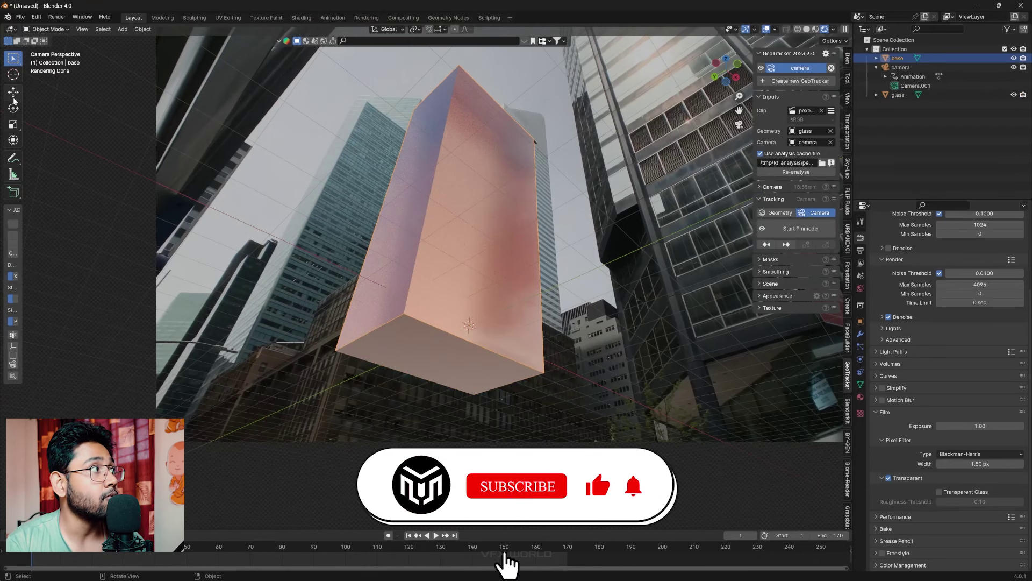
click(13, 92)
drag(469, 325, 653, 381)
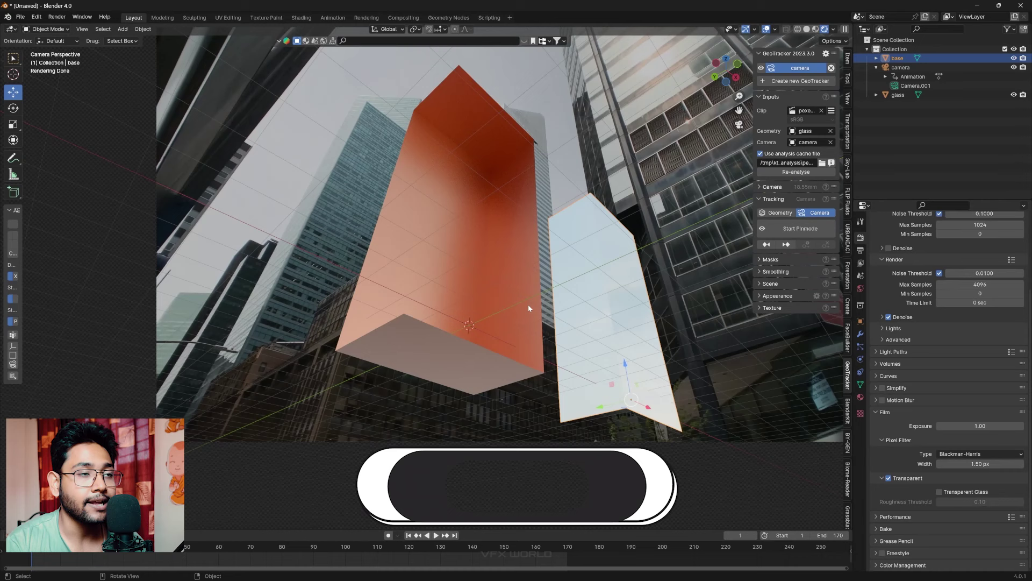
key(ctrl+z)
click(860, 396)
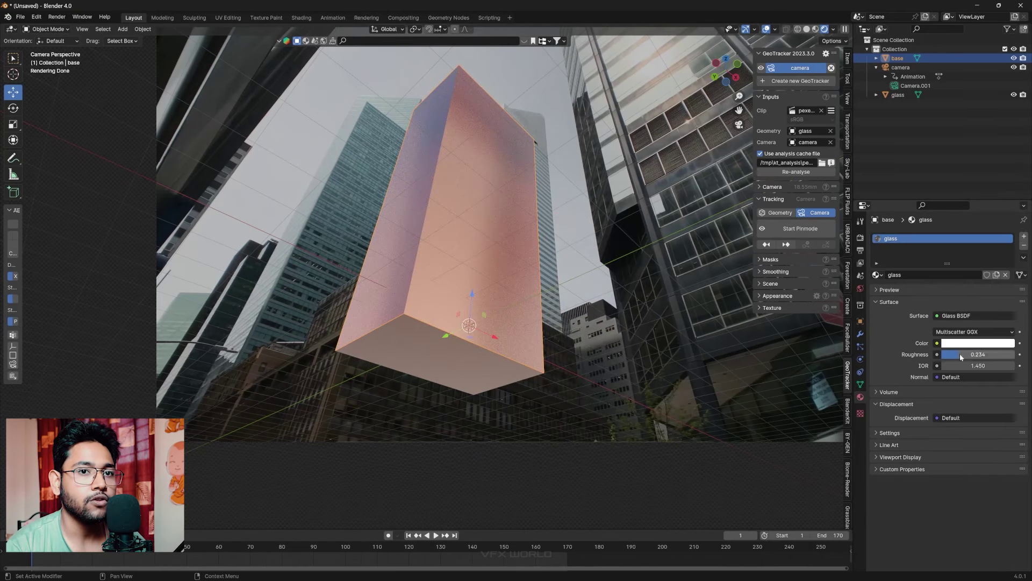
drag(978, 354, 984, 355)
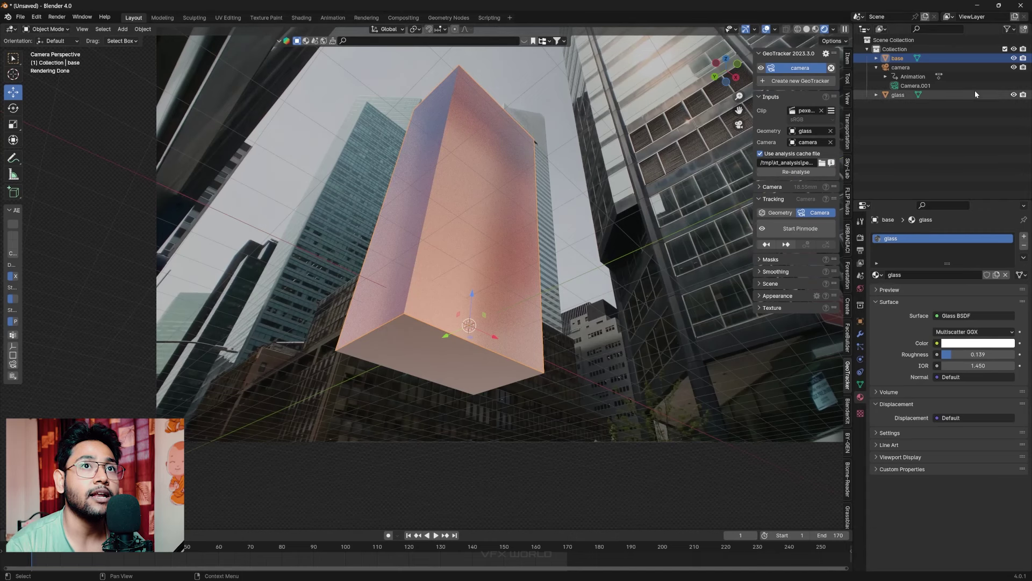
click(927, 95)
click(1014, 95)
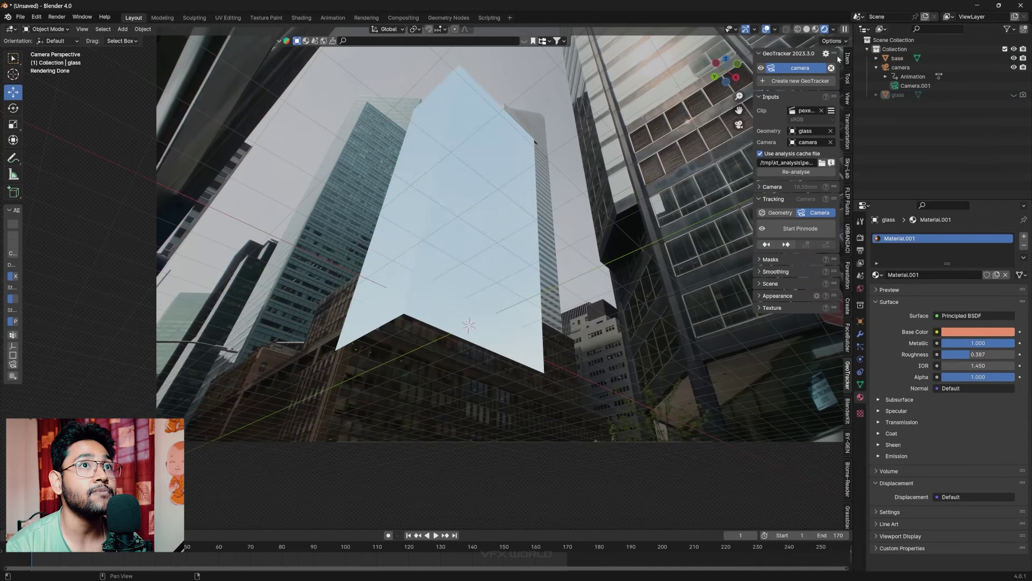
- Switch to solid shading with the wireframe overlay on and select the base box
key(z)
click(465, 260)
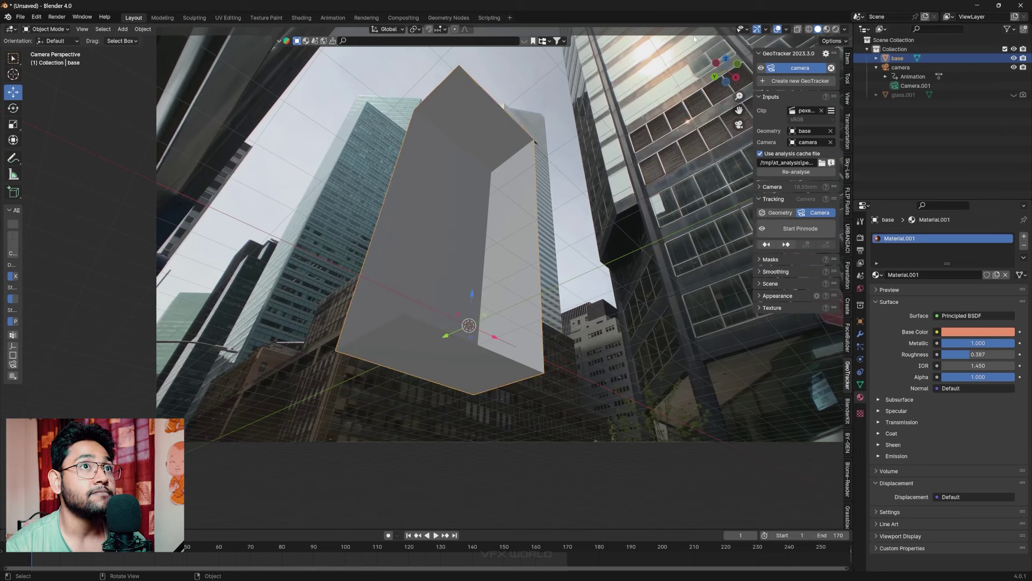
click(783, 32)
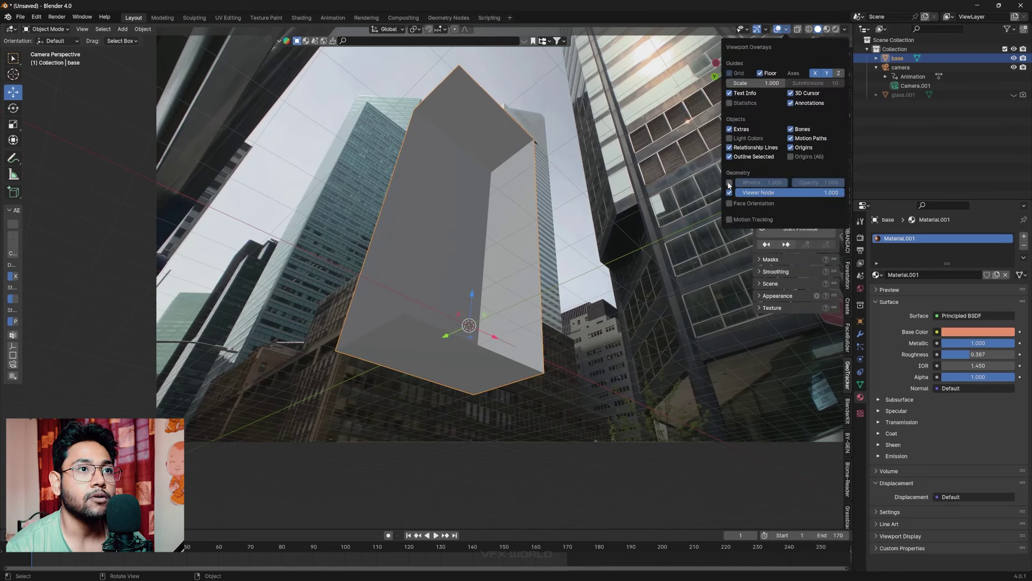
click(730, 183)
click(567, 278)
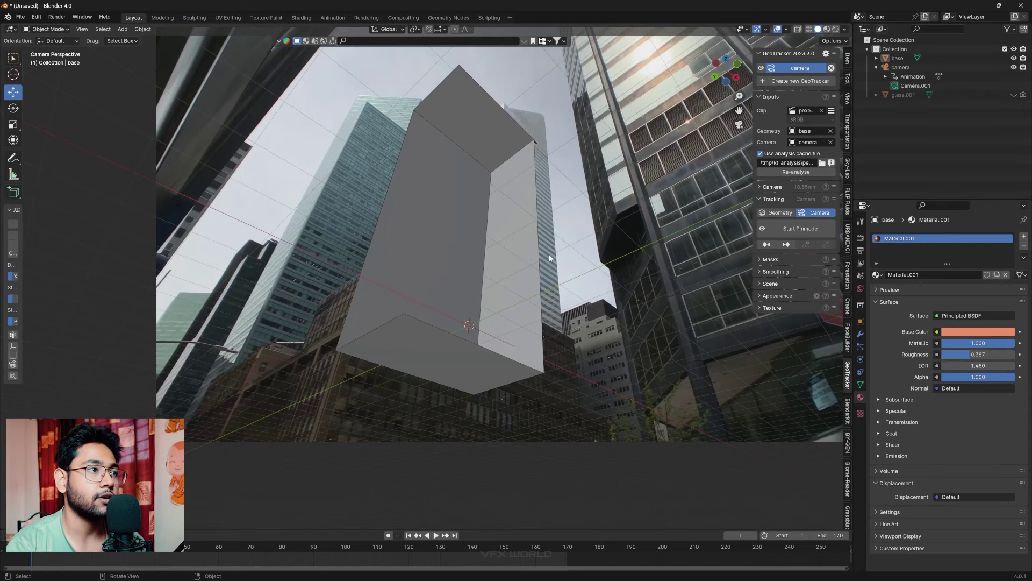
mouse_move(497, 257)
middle_down()
mouse_move(470, 290)
mouse_move(488, 266)
mouse_move(494, 369)
mouse_move(486, 310)
mouse_move(465, 315)
mouse_move(465, 233)
mouse_move(486, 138)
mouse_move(520, 324)
mouse_move(486, 272)
mouse_move(530, 285)
mouse_move(526, 331)
middle_up()
click(486, 274)
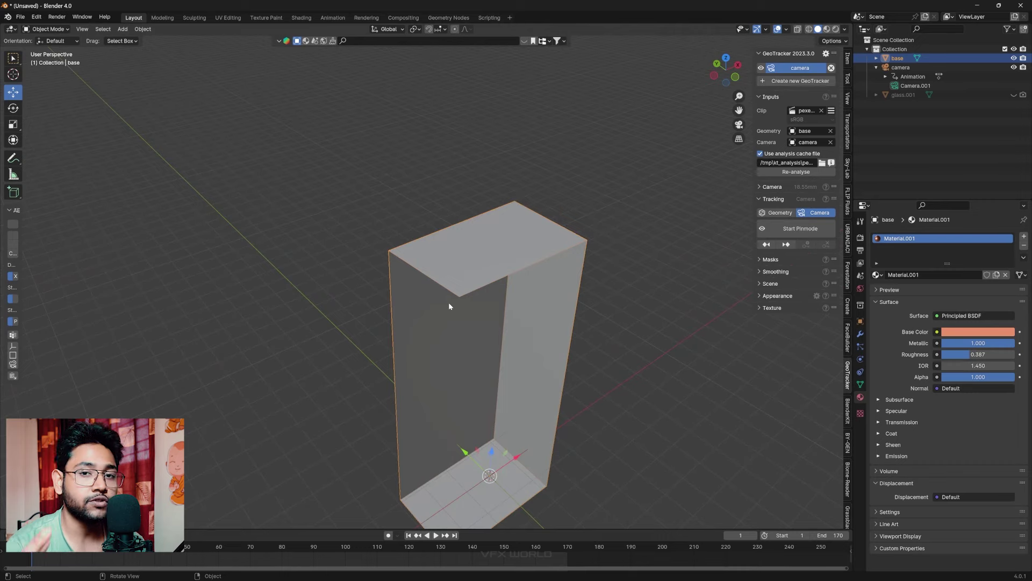
mouse_move(449, 305)
middle_down()
mouse_move(493, 295)
mouse_move(486, 313)
middle_up()
- In Edit Mode, scale the box's top front edge to widen the top
key(Tab)
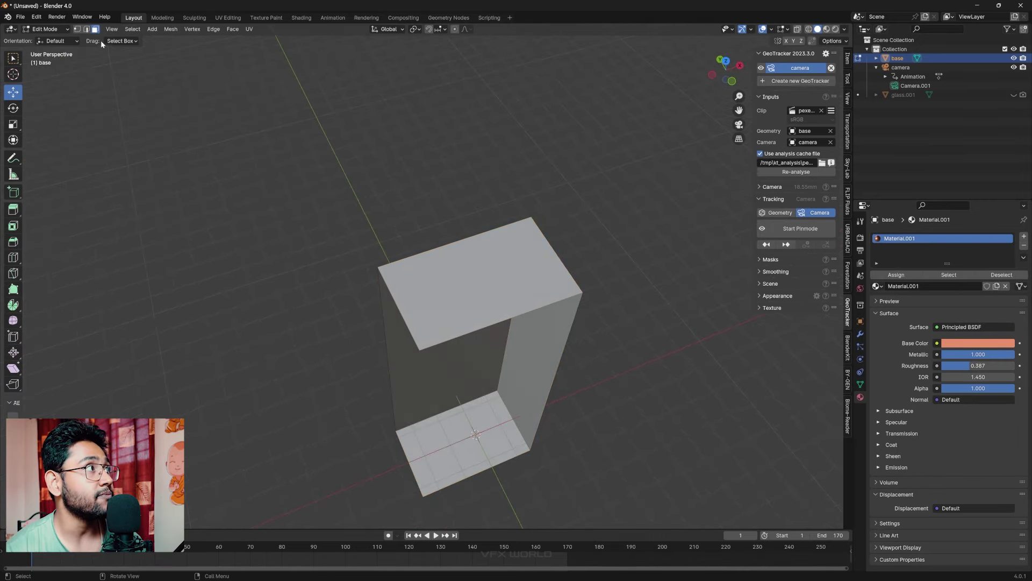
click(87, 30)
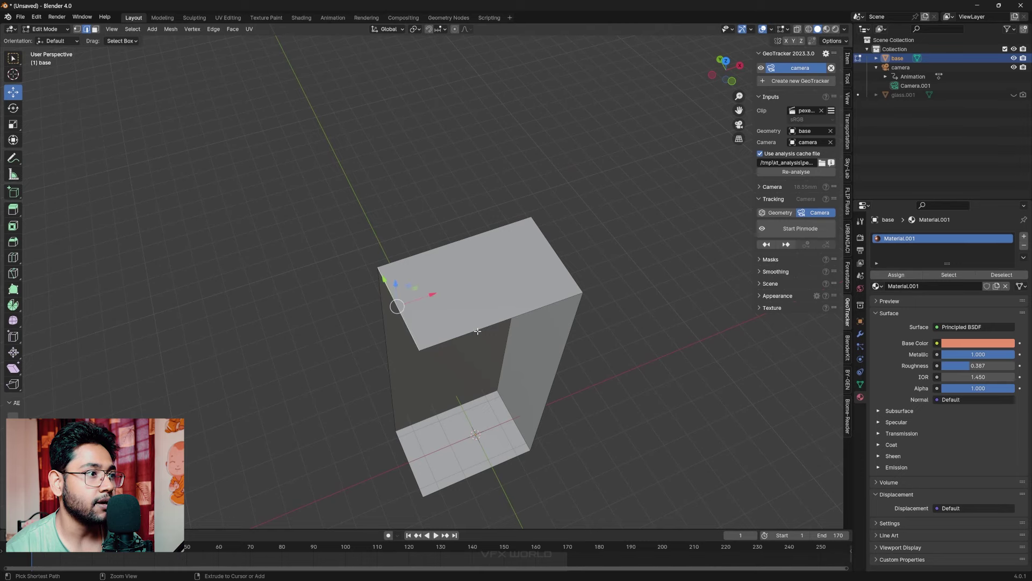
click(457, 336)
middle_drag(457, 336, 603, 351)
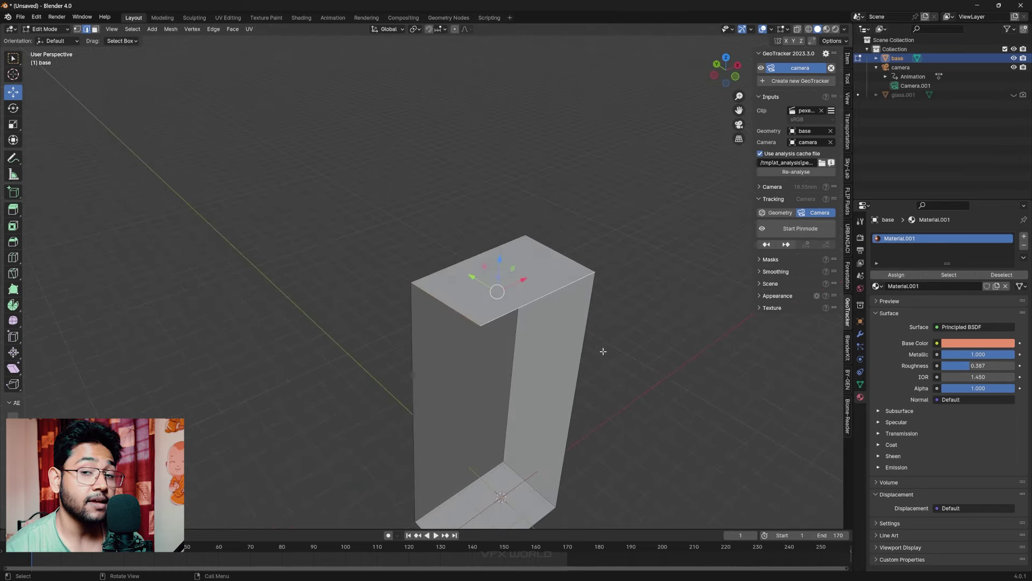
key(s)
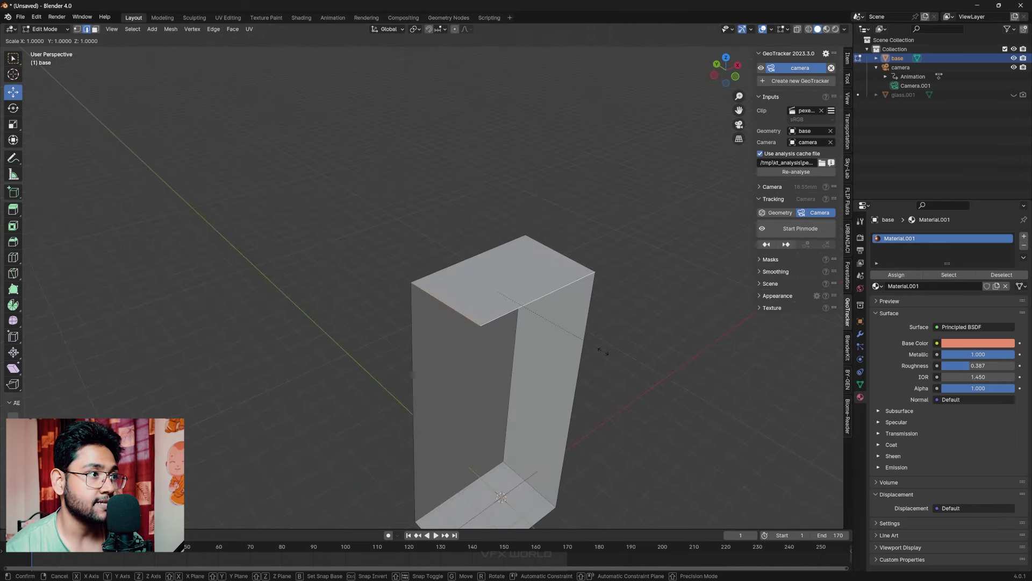
click(617, 355)
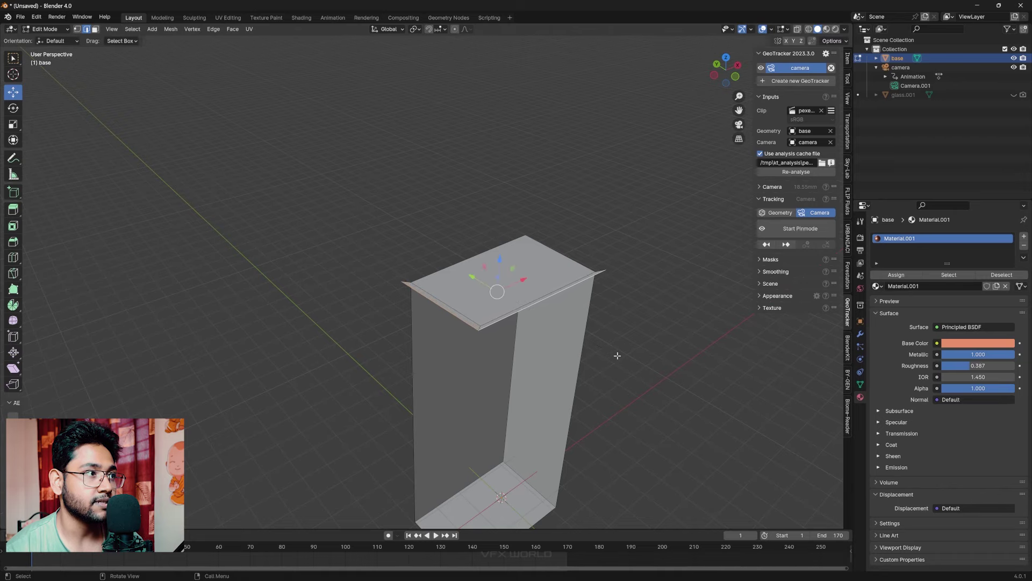
- Raise the top geometry along Z into a tall upper block, then return to Object Mode
mouse_move(617, 355)
middle_down()
mouse_move(574, 341)
mouse_move(586, 295)
mouse_move(619, 335)
middle_up()
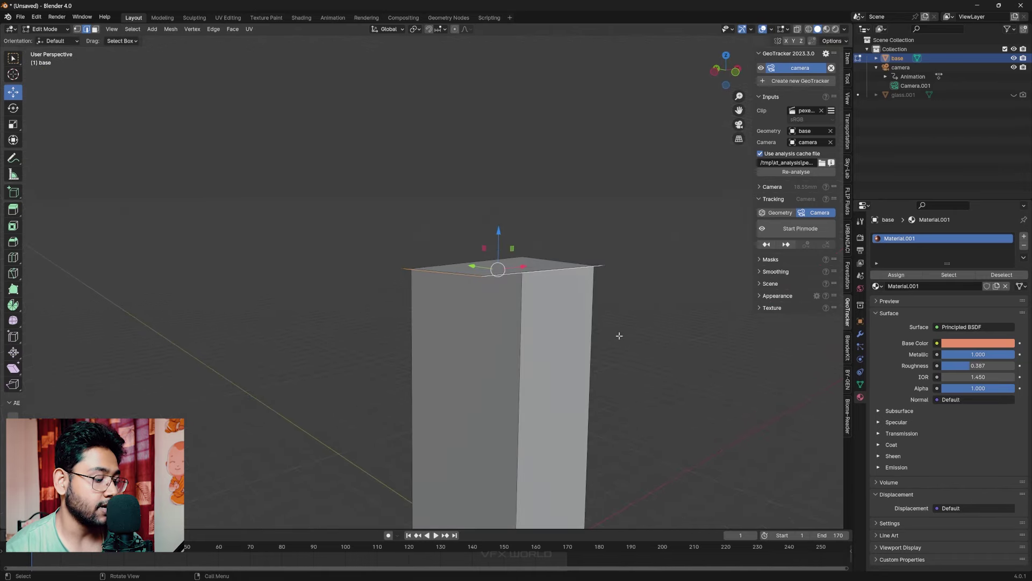
key(g)
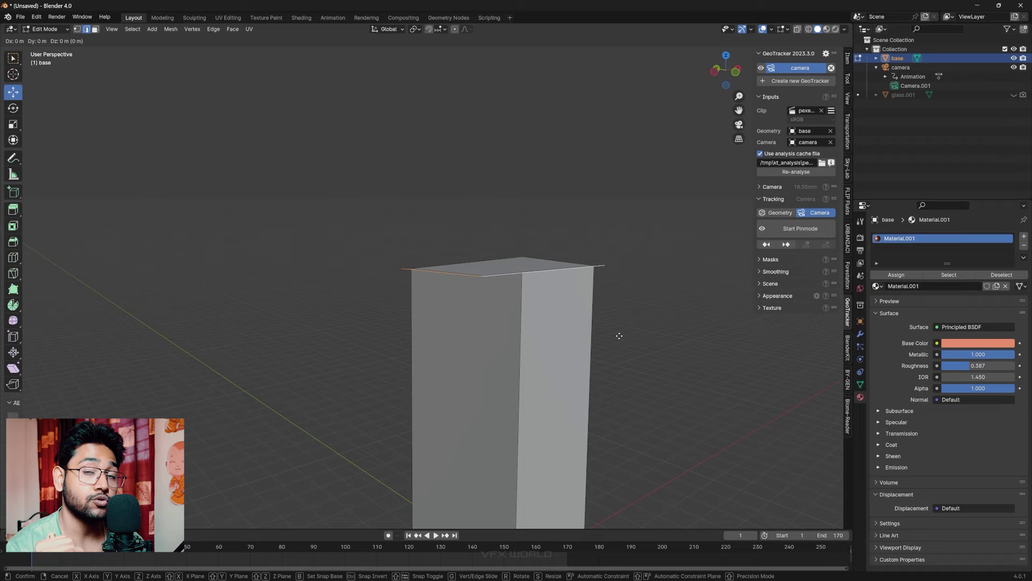
key(z)
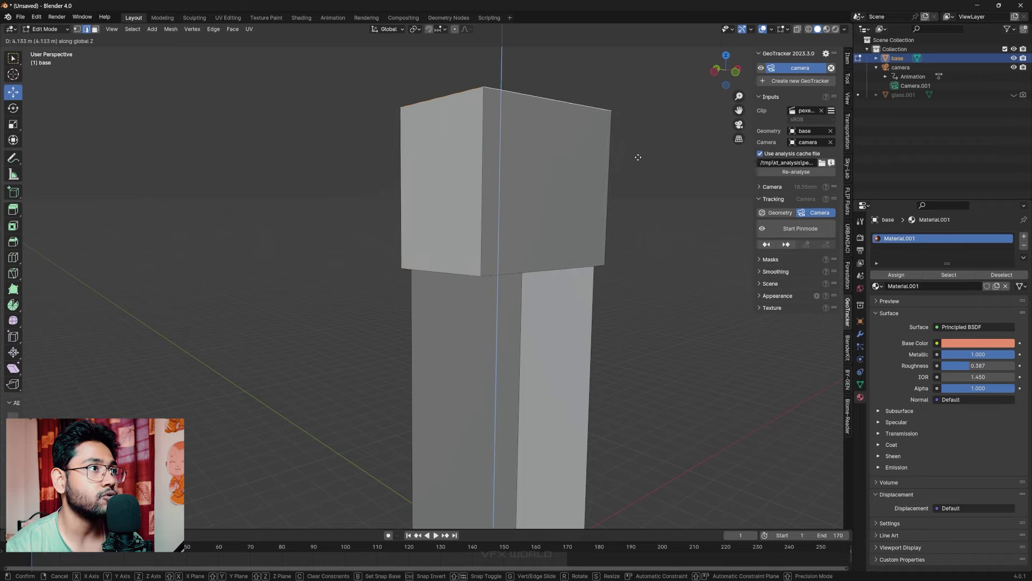
click(585, 317)
scroll(585, 317, down, 3)
middle_drag(585, 316, 560, 312)
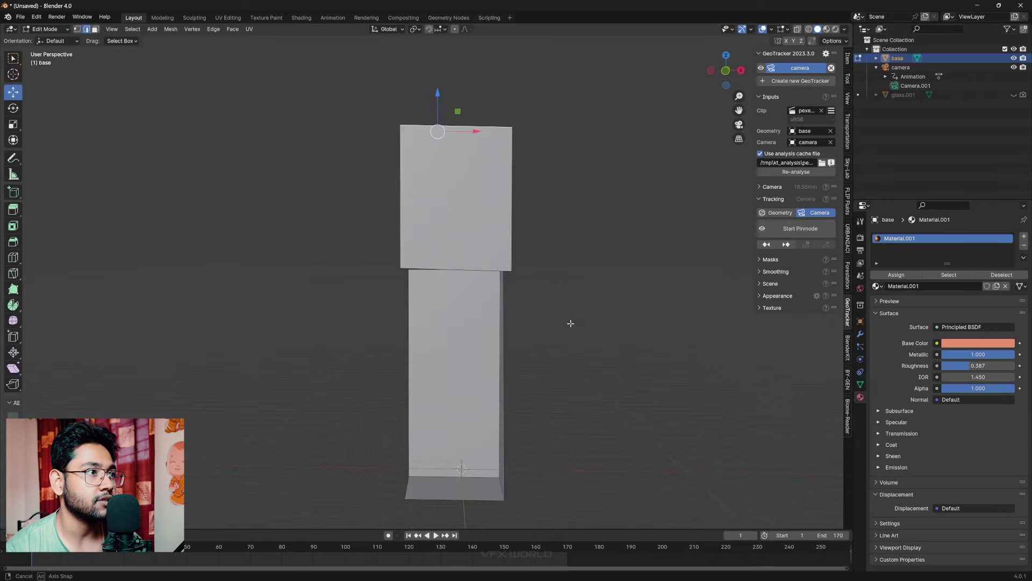
middle_drag(560, 313, 638, 330)
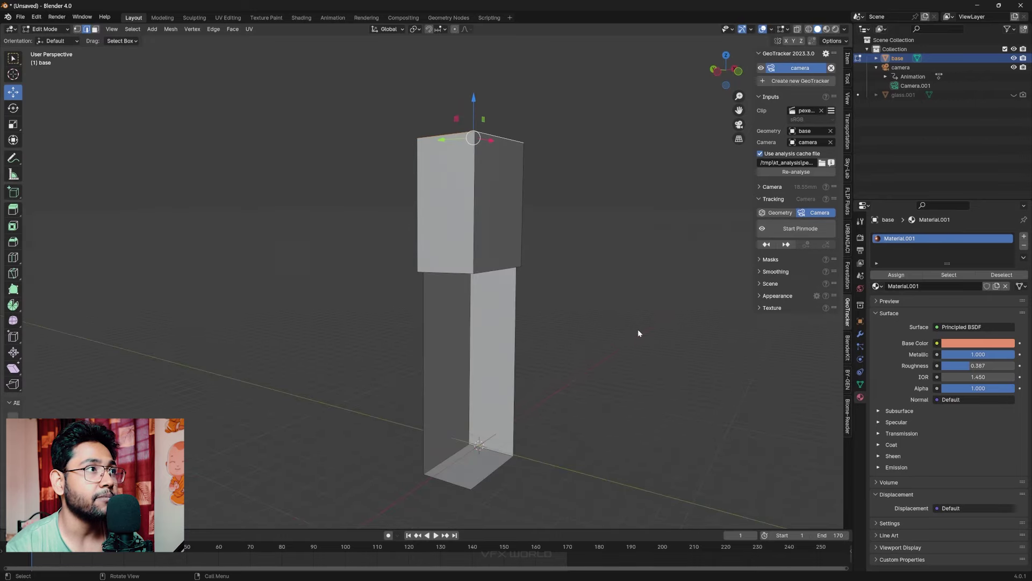
key(Tab)
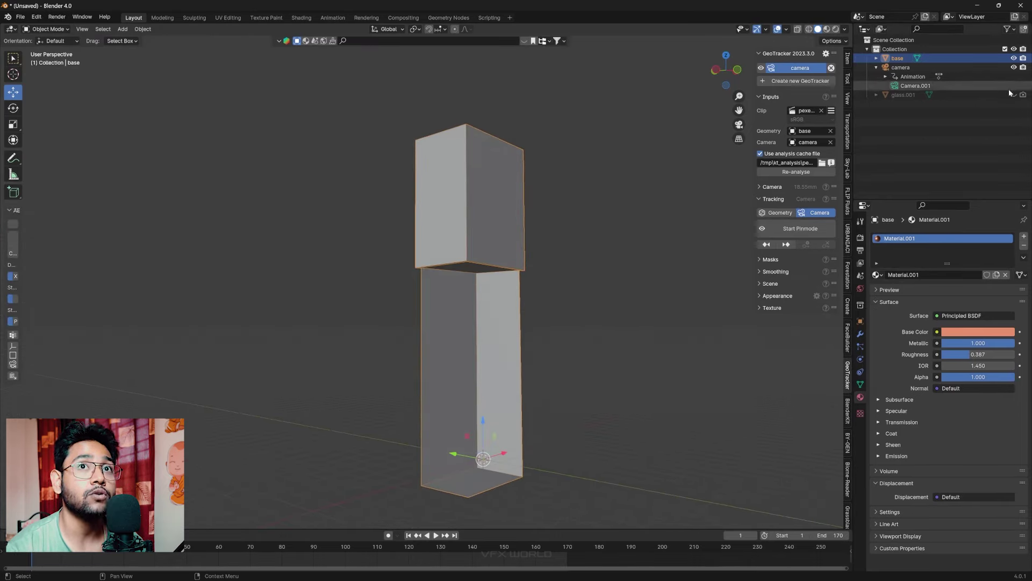
- Unhide the glass.001 shell and move it up along Z
click(1014, 95)
middle_drag(638, 313, 502, 318)
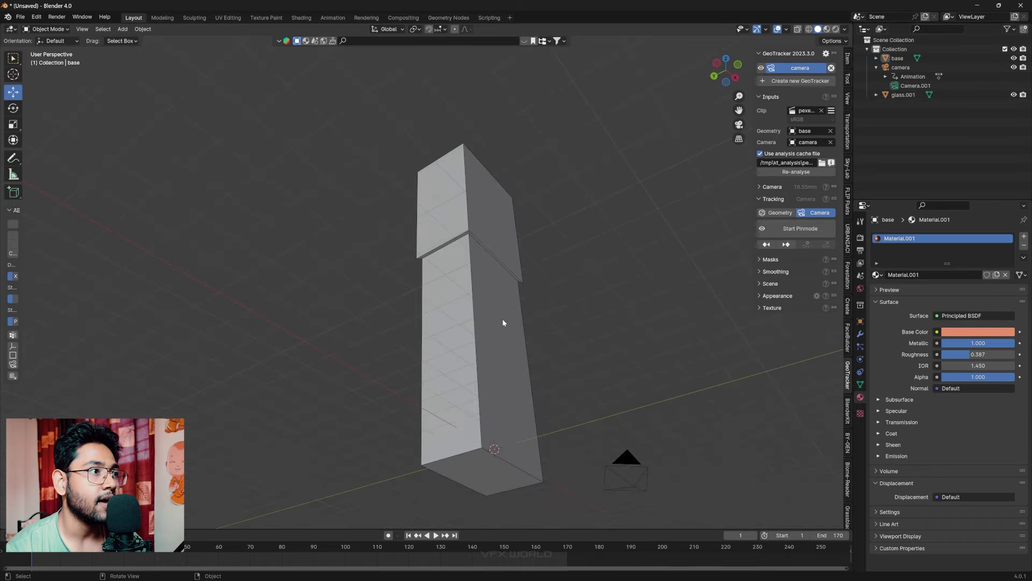
click(481, 329)
drag(487, 440, 517, 224)
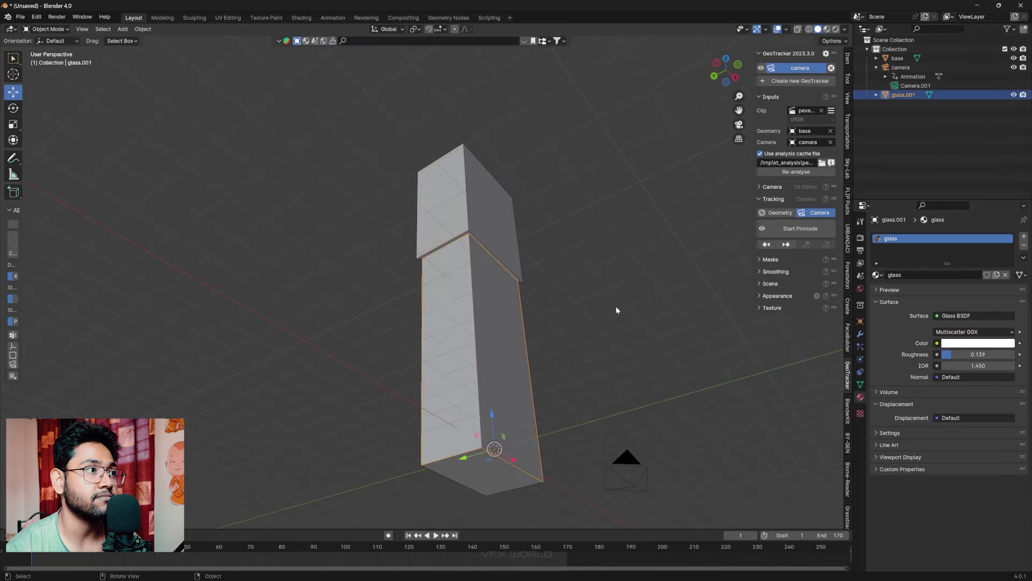
middle_drag(615, 306, 591, 324)
scroll(591, 324, up, 3)
click(385, 256)
- Raise the base mesh's top face and scale it about 1.03 for a flared top, then inspect
click(448, 264)
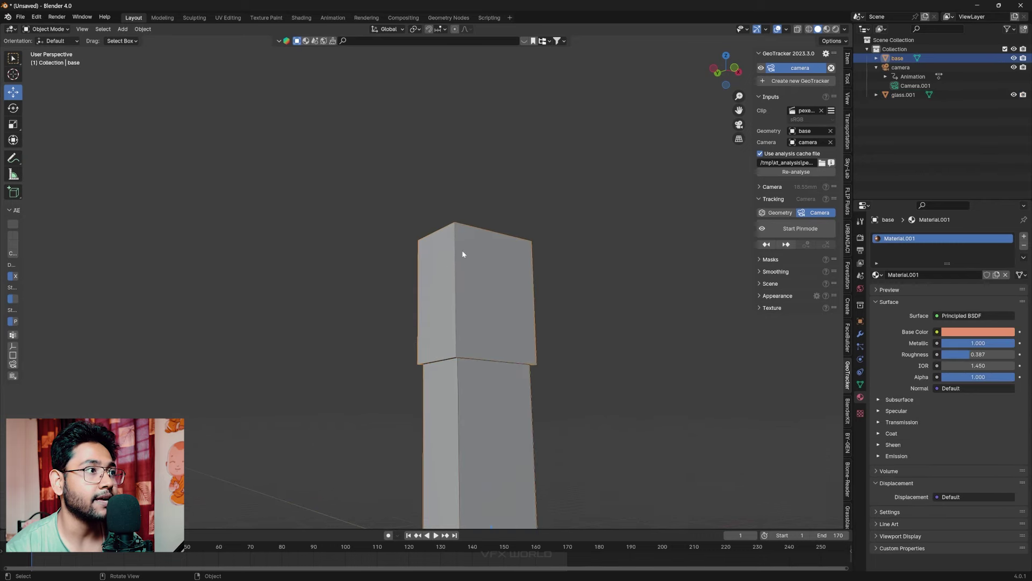
key(Tab)
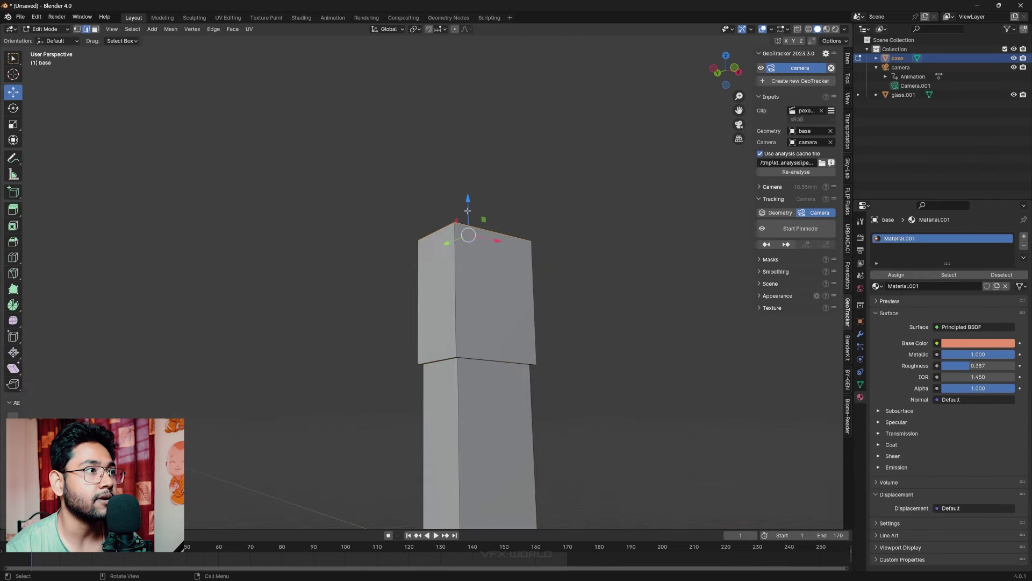
drag(468, 210, 466, 86)
key(s)
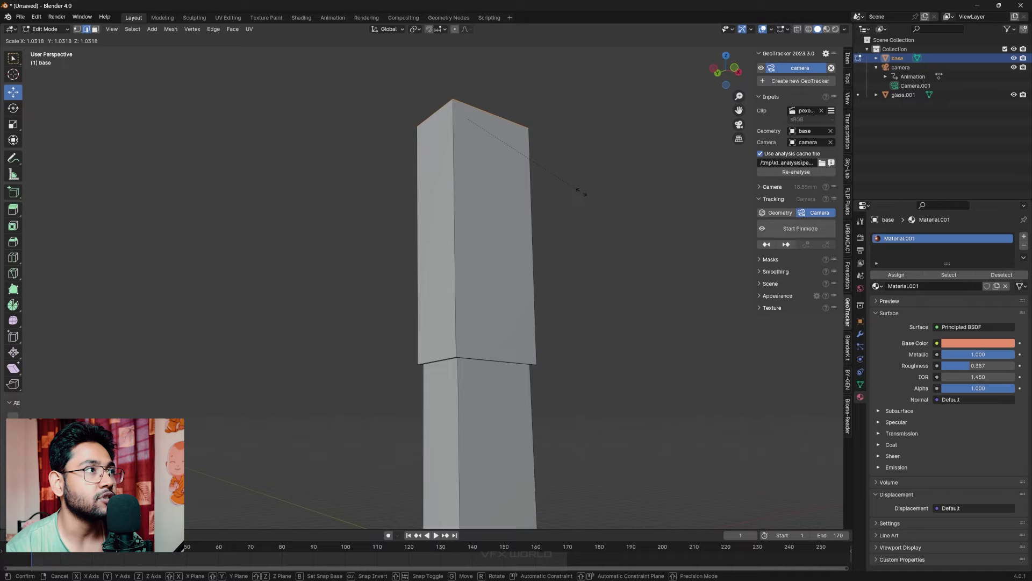
click(664, 180)
middle_drag(599, 330, 624, 323)
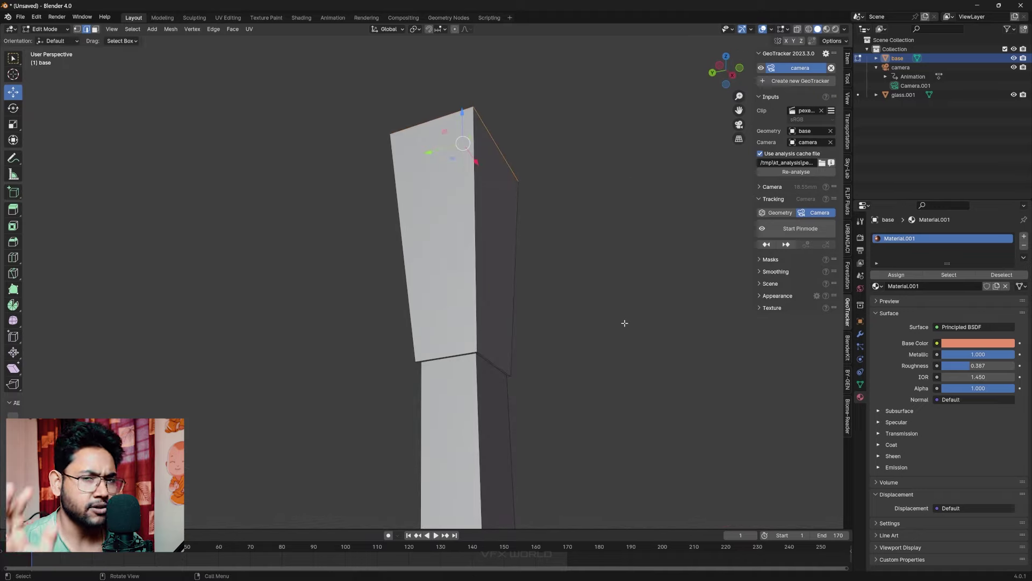
mouse_move(522, 346)
middle_down()
mouse_move(599, 369)
mouse_move(483, 391)
middle_up()
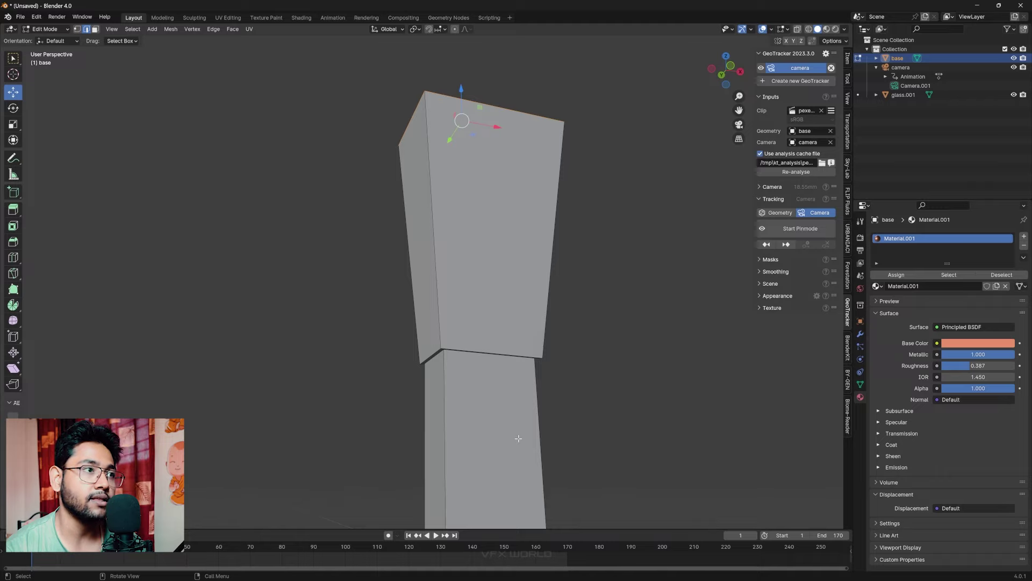
mouse_move(622, 369)
middle_down()
mouse_move(627, 352)
mouse_move(643, 365)
middle_up()
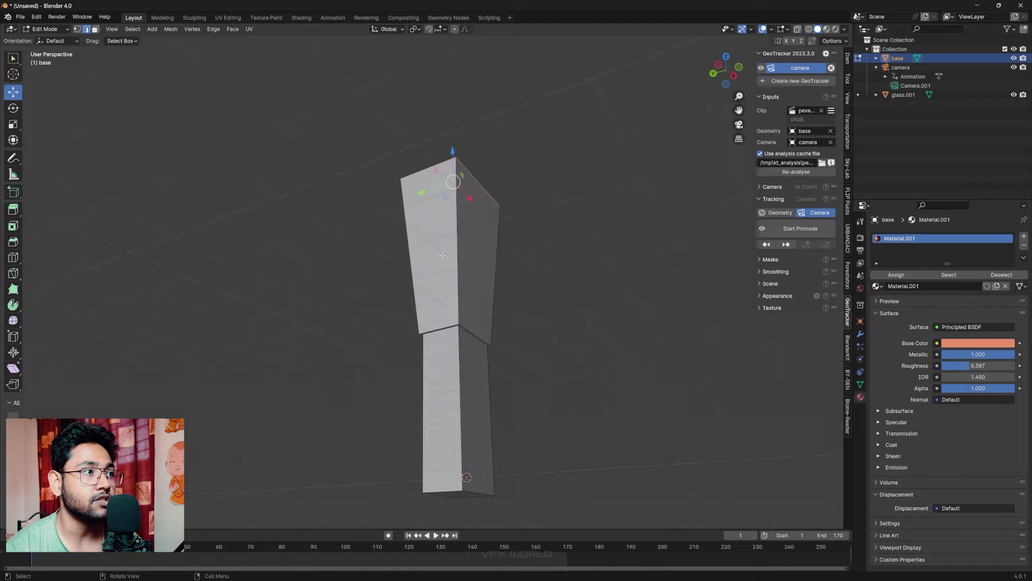
mouse_move(442, 255)
middle_down()
mouse_move(516, 330)
mouse_move(548, 341)
mouse_move(446, 287)
mouse_move(391, 295)
mouse_move(446, 317)
middle_up()
scroll(390, 294, up, 2)
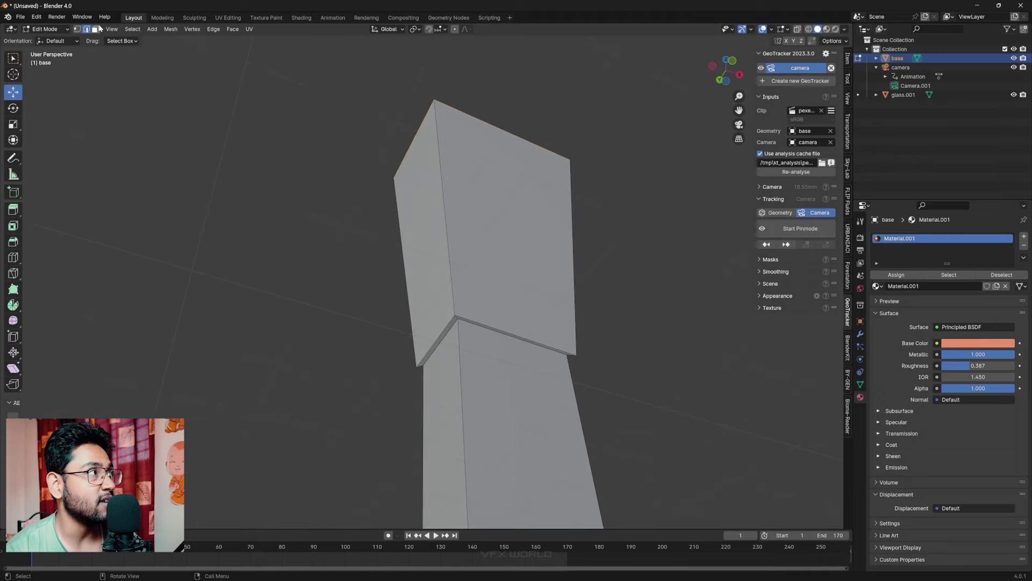
- Separate the upper block's selected faces into a new object
click(444, 179)
ctrl+click(439, 316)
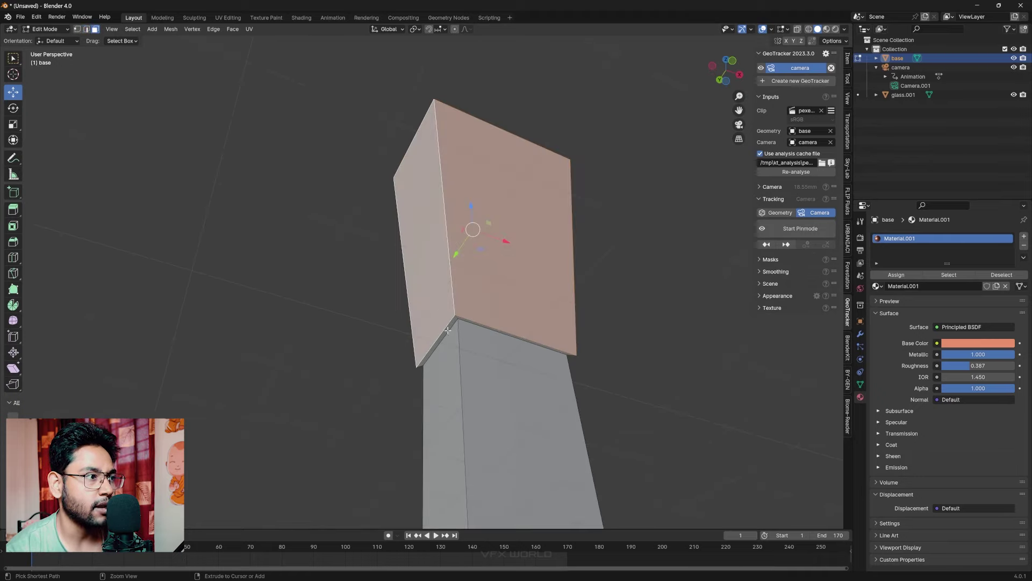
ctrl+click(483, 321)
middle_drag(480, 325, 535, 267)
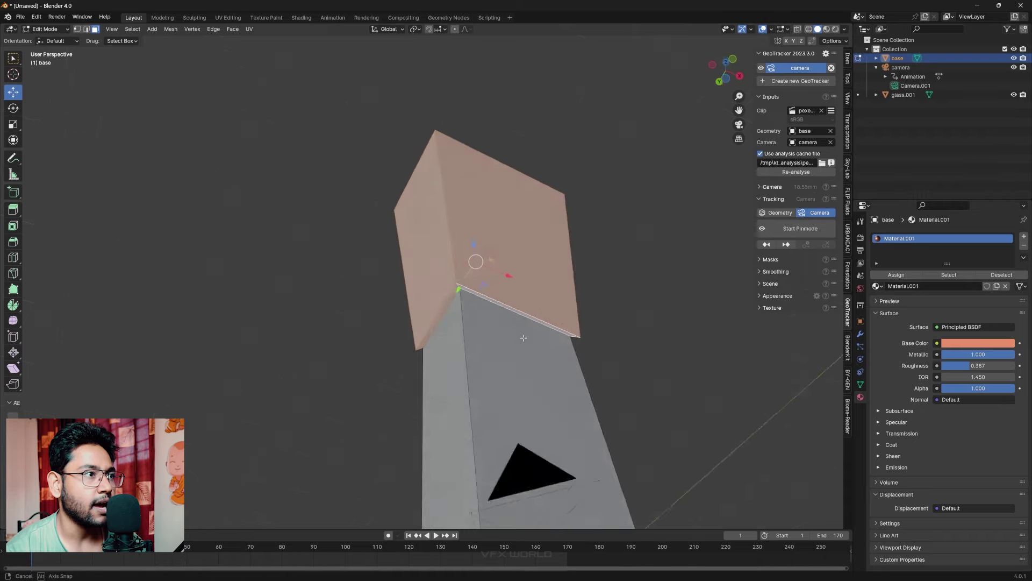
key(ctrl+f)
mouse_move(478, 379)
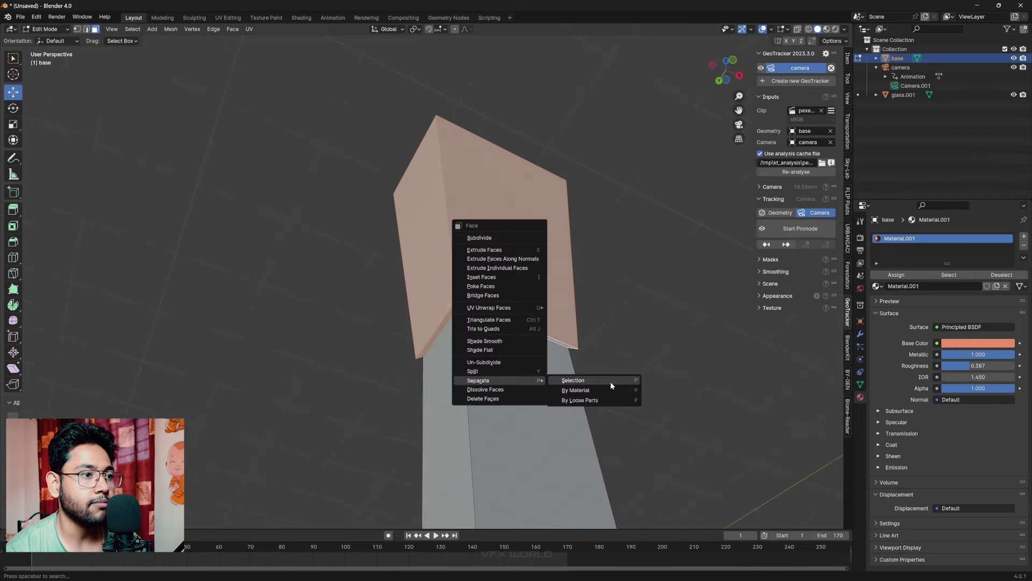
click(611, 381)
click(932, 170)
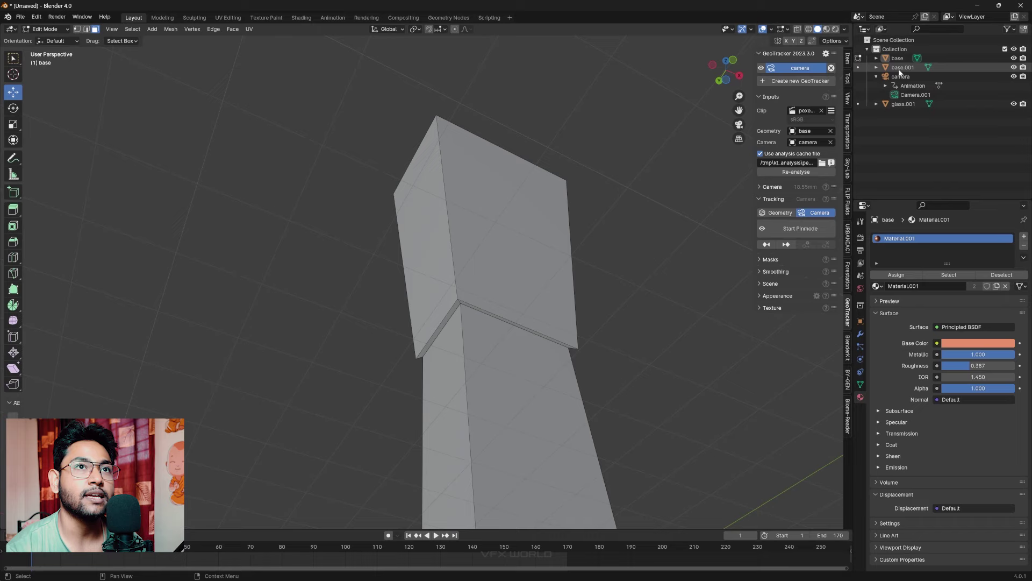
- Rename the new base.001 object to 'holdout' and view through the tracked camera
key(Tab)
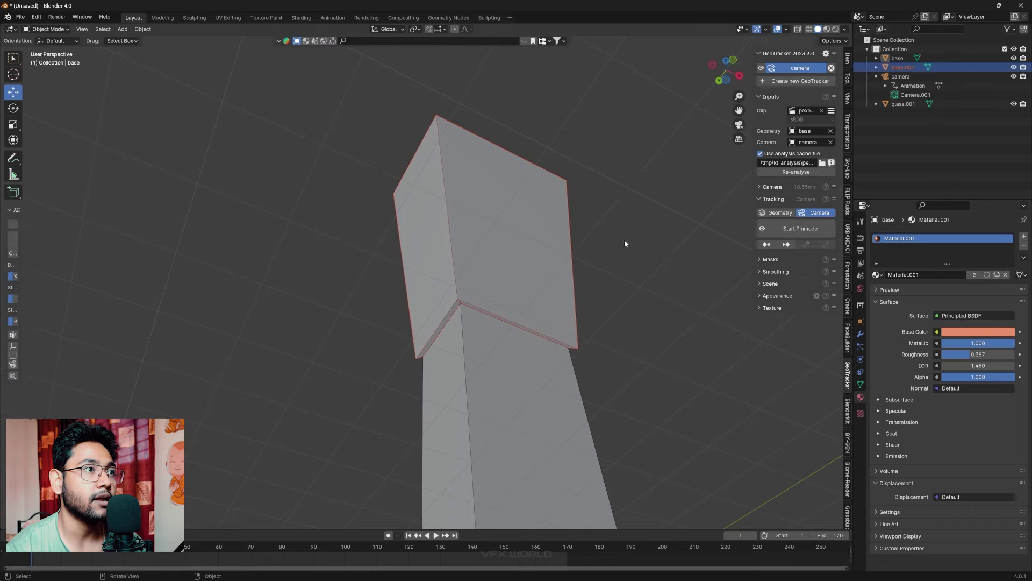
click(525, 213)
double_click(902, 67)
text(holdou)
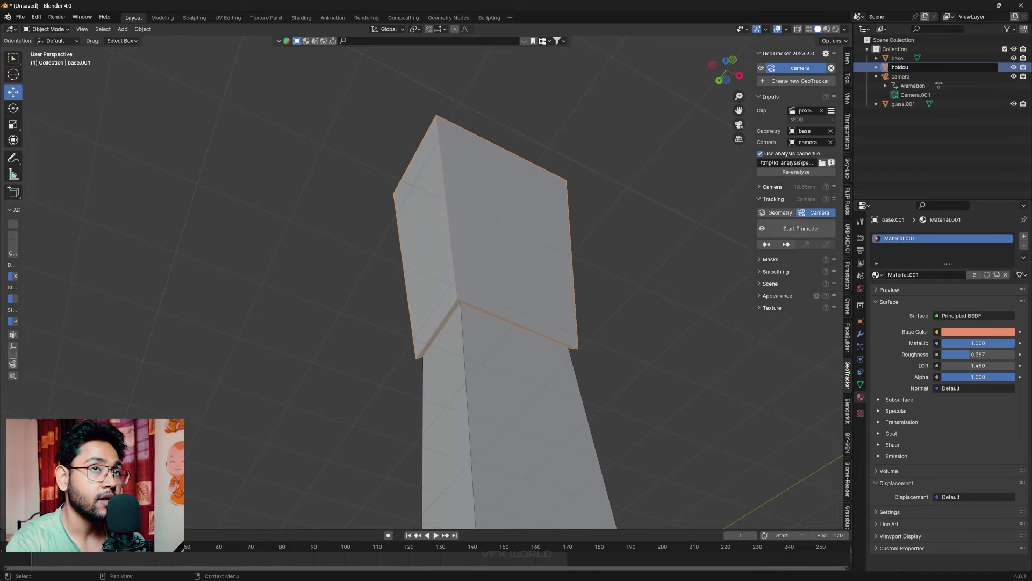
text(t)
key(Return)
click(740, 125)
- In rendered preview, flag the holdout object as a holdout under Object Visibility
click(836, 29)
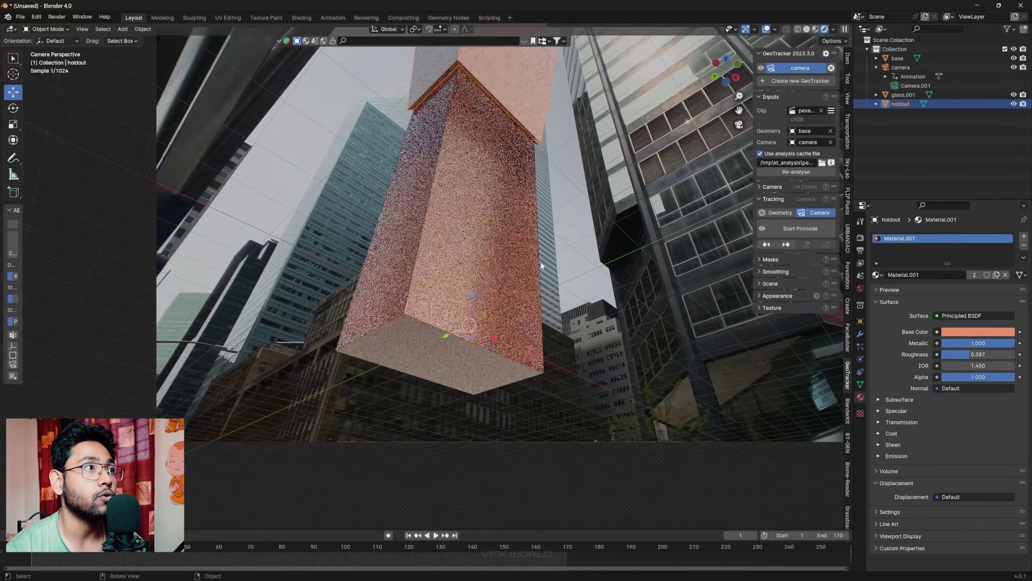
shift+middle_drag(527, 230, 535, 272)
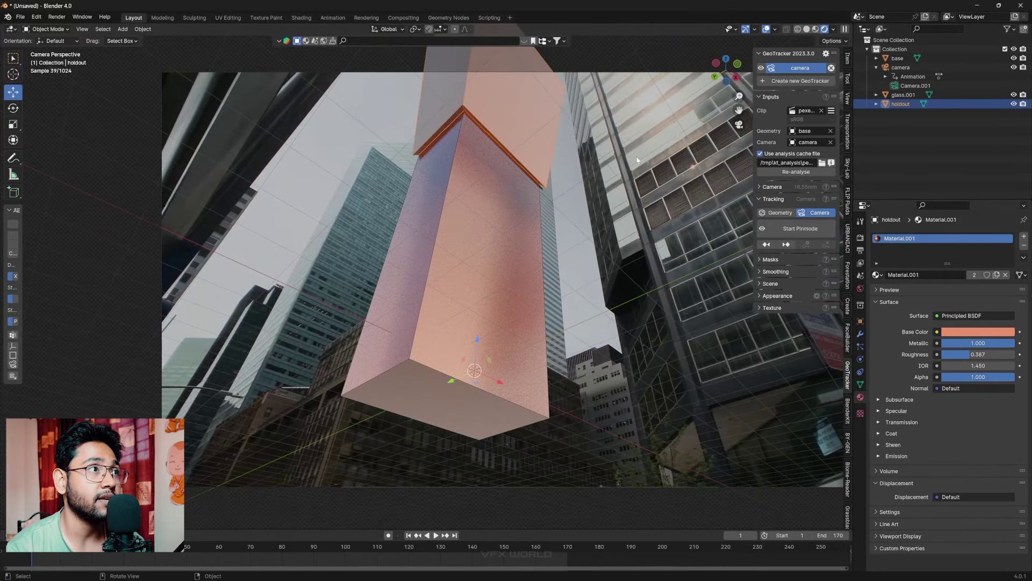
click(860, 321)
click(876, 453)
scroll(950, 451, down, 5)
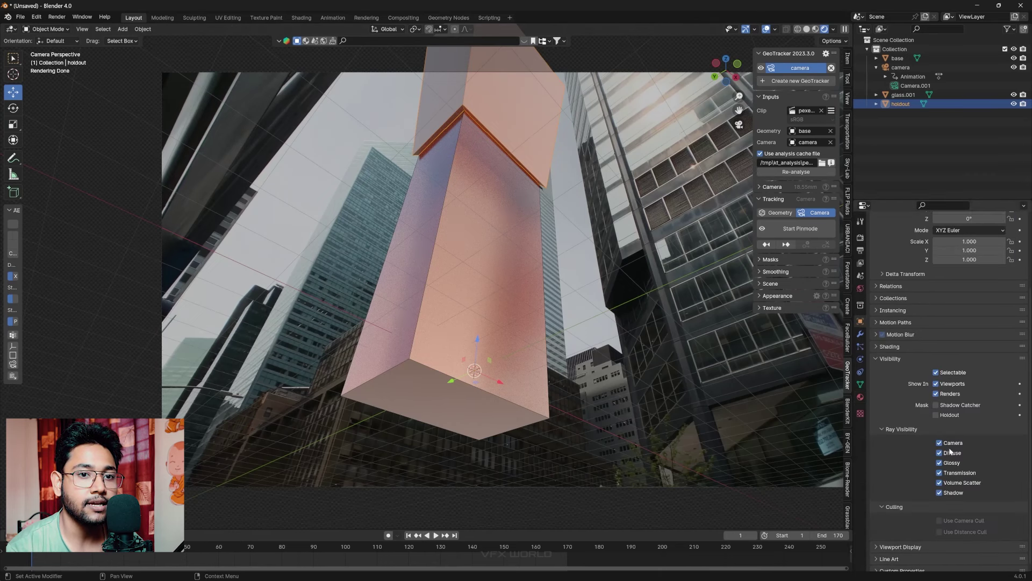
click(944, 415)
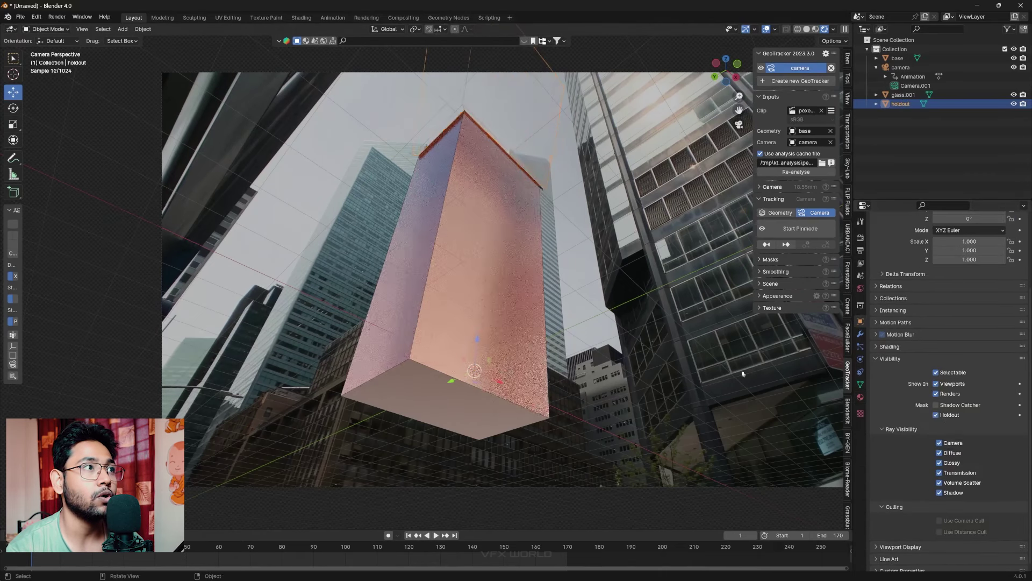
- Raise the glass.001 shell along Z to test the holdout
click(501, 279)
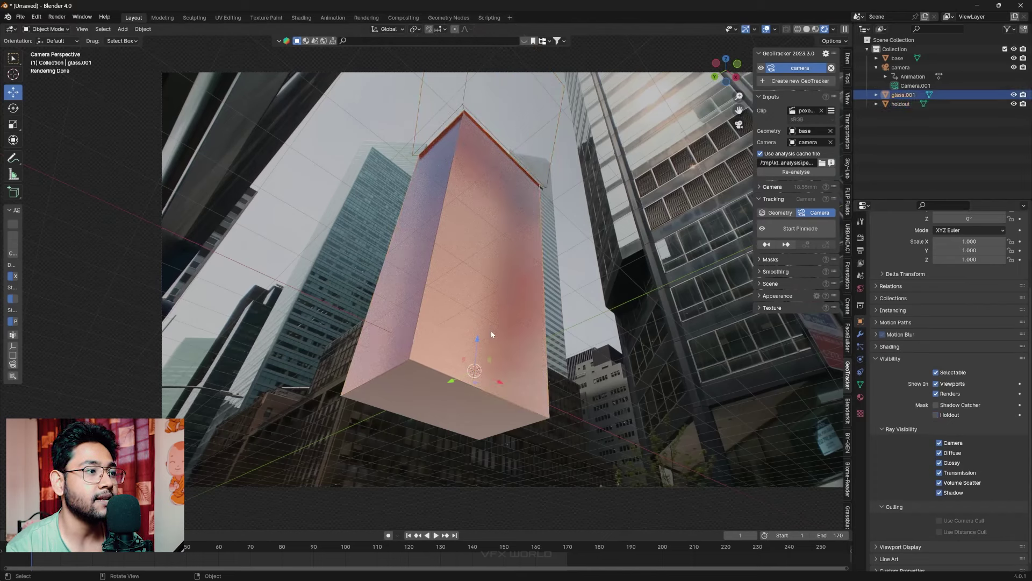
drag(477, 343, 495, 145)
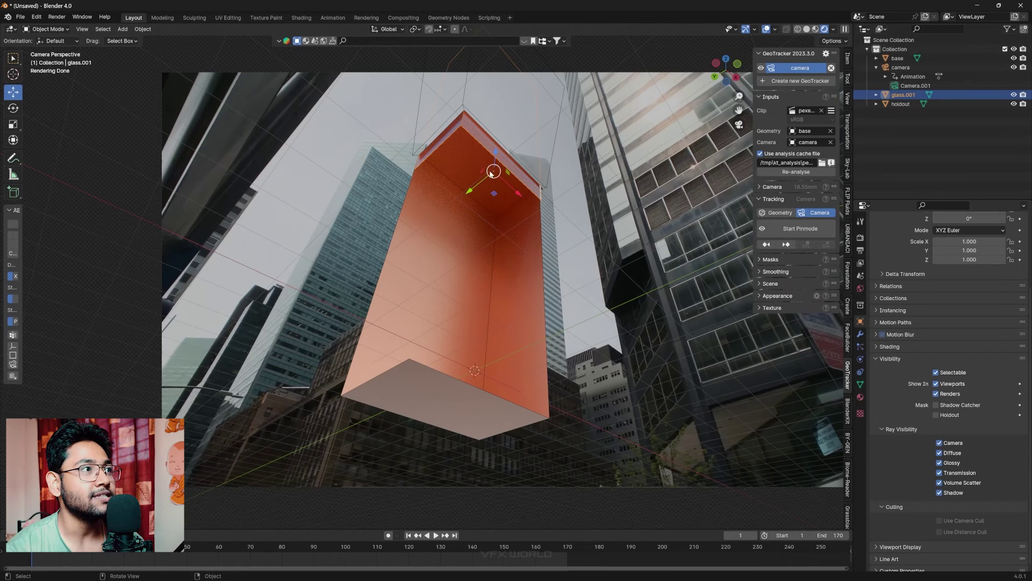
drag(491, 173, 499, 138)
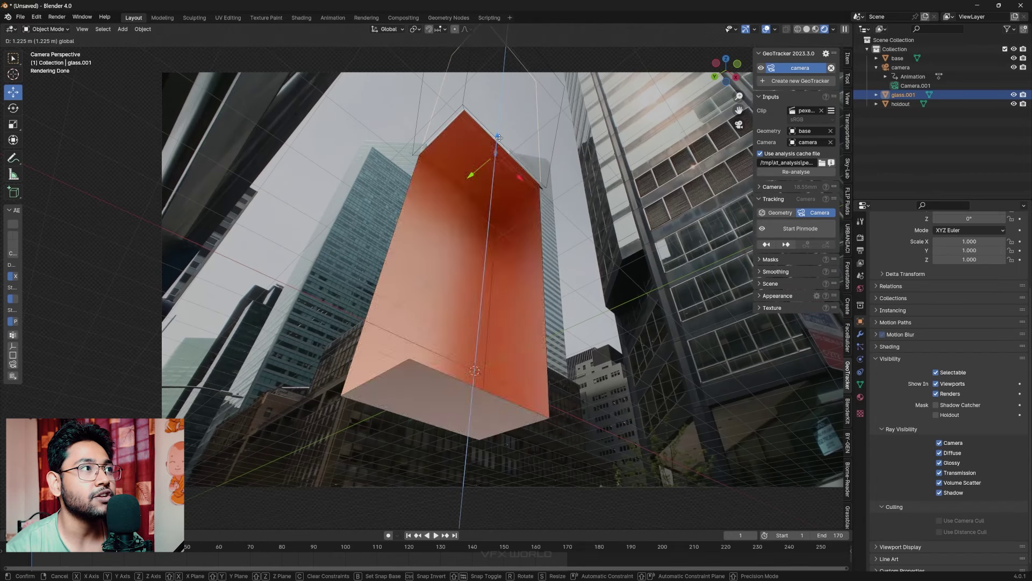
click(568, 386)
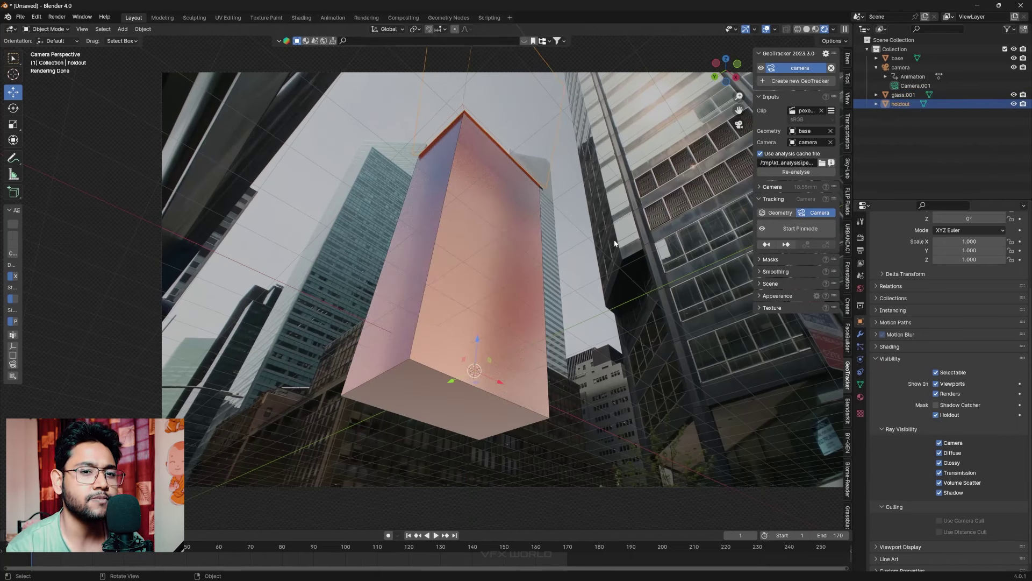
- Disable Glossy ray visibility on holdout, then raise the glass shell again
click(946, 463)
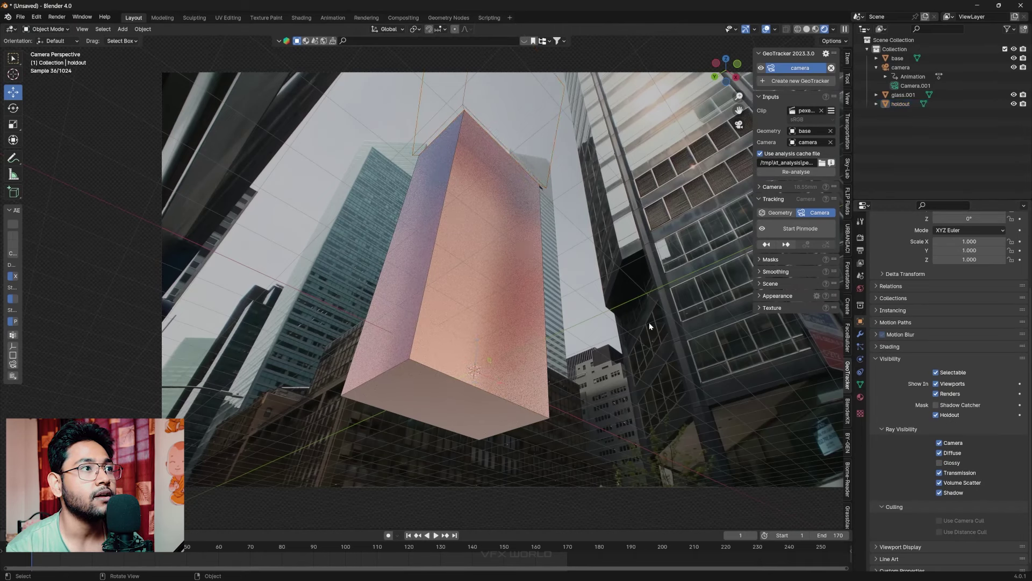
click(474, 308)
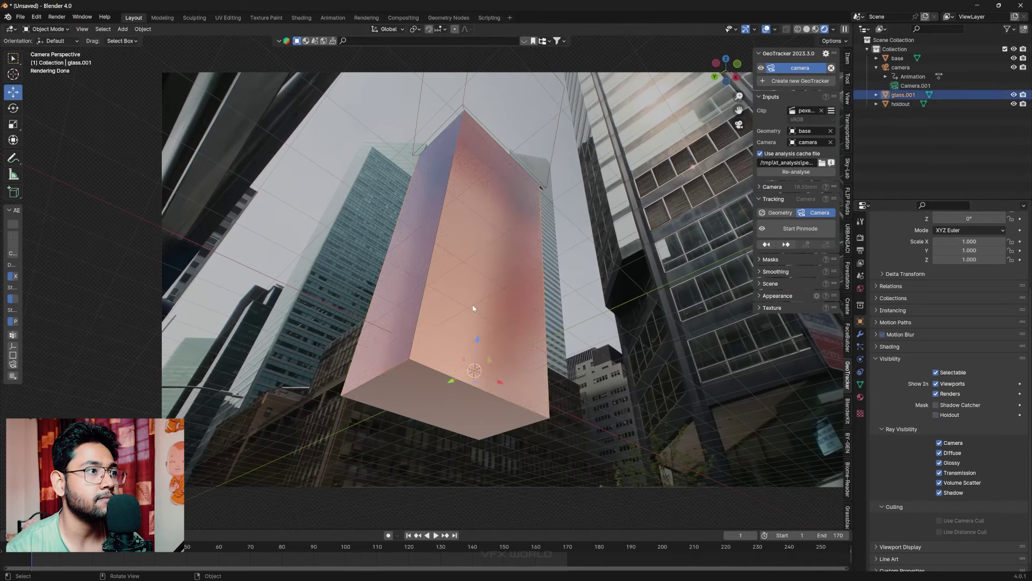
drag(479, 355, 522, 304)
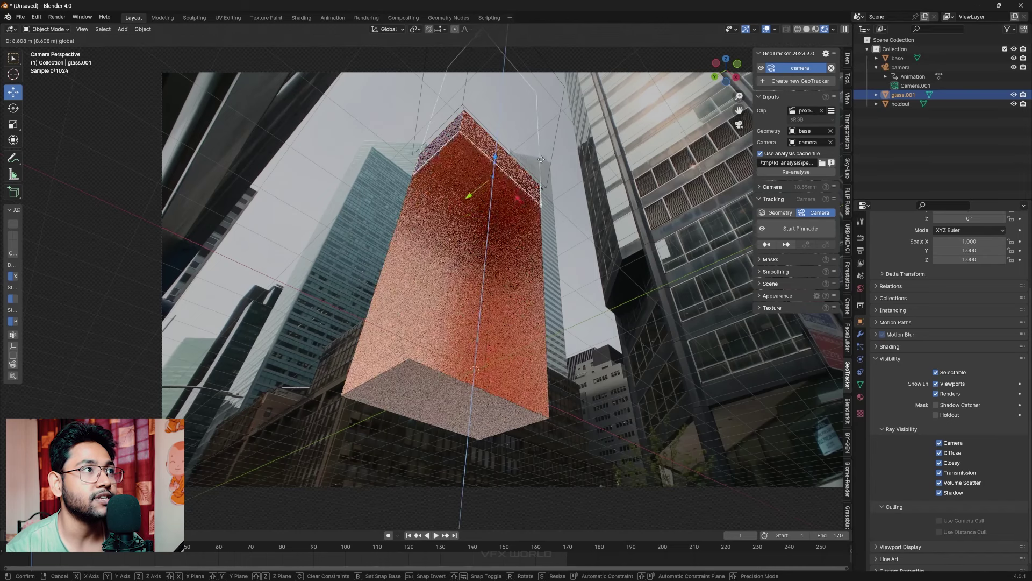
click(624, 359)
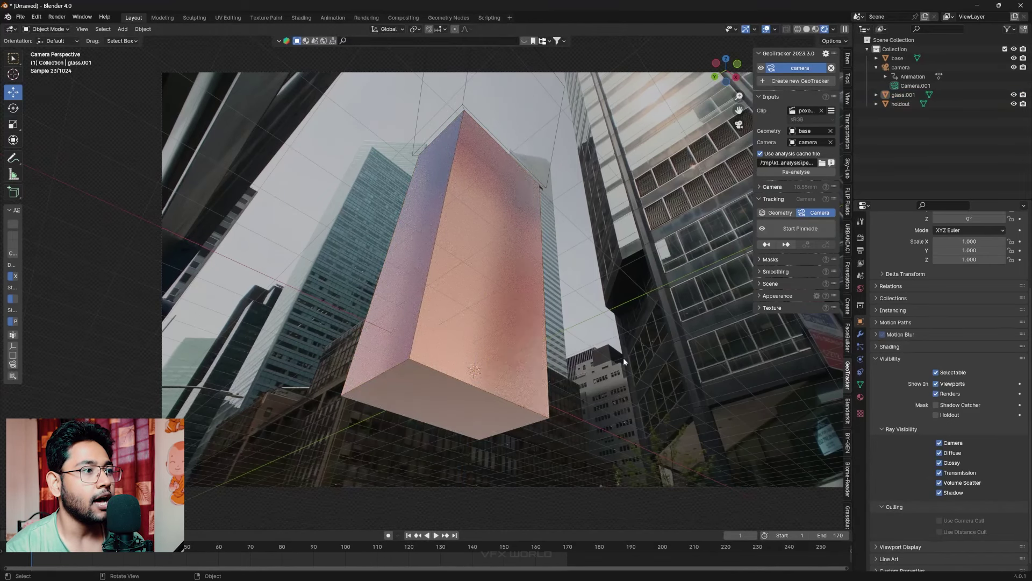
click(484, 284)
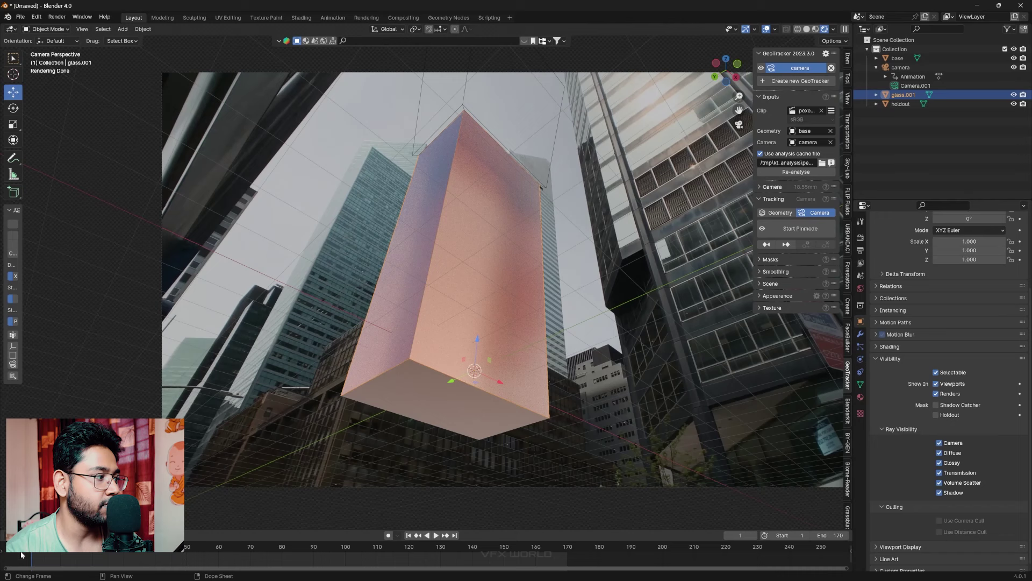
- Keyframe glass.001's location at frame 16 and again 10.426 m higher at frame 30
key(space)
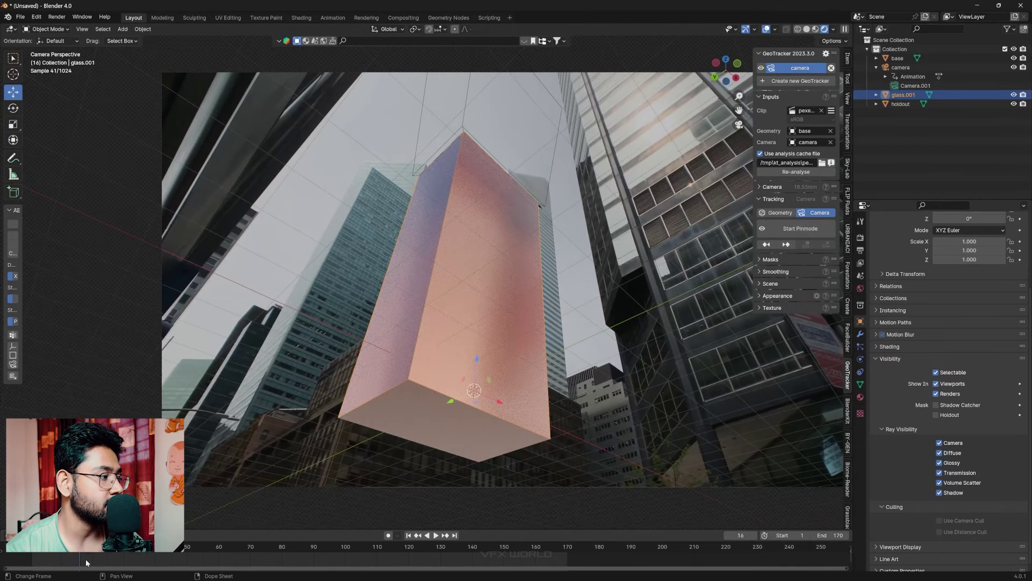
click(847, 58)
right_click(790, 76)
click(753, 76)
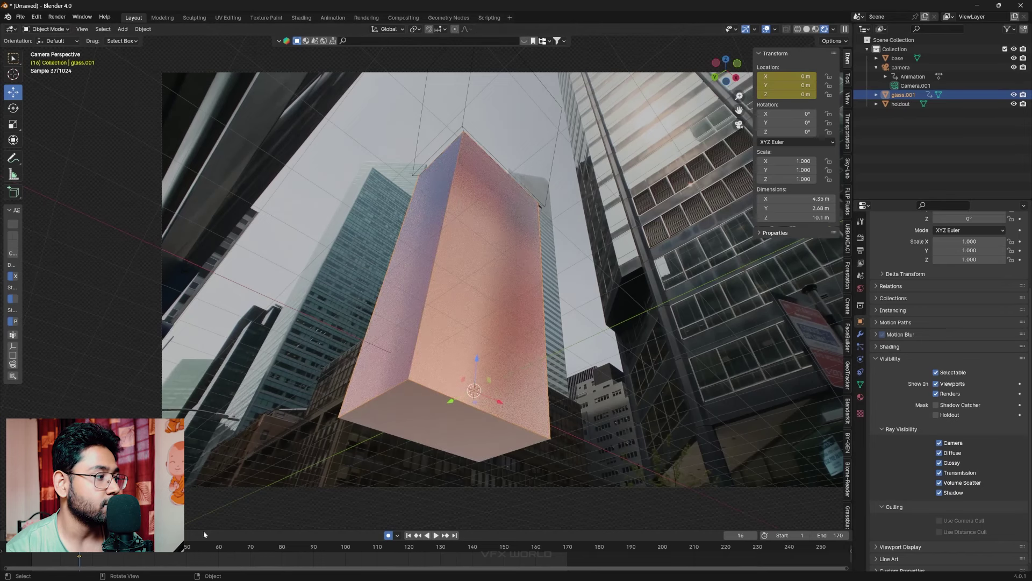
key(space)
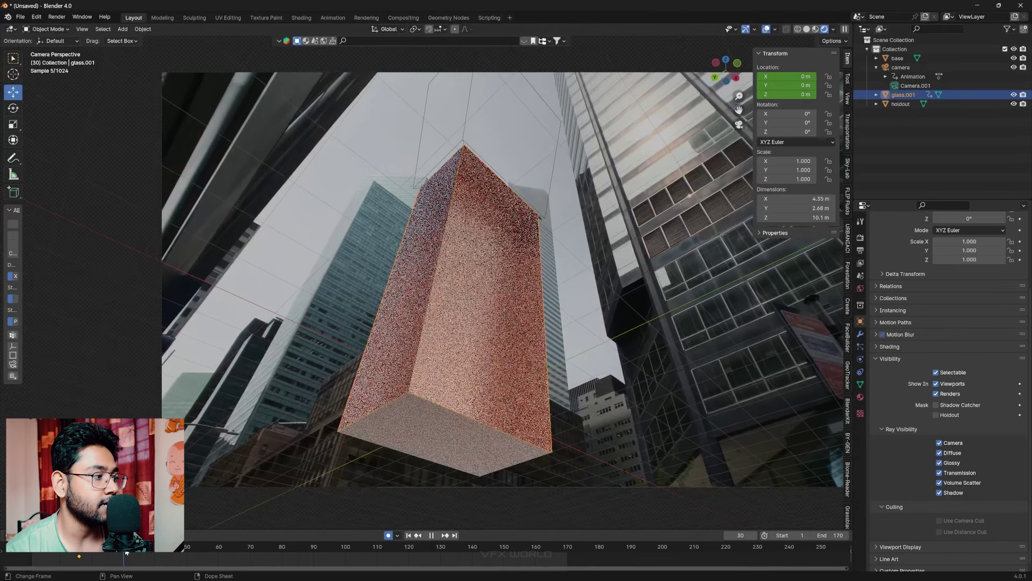
key(space)
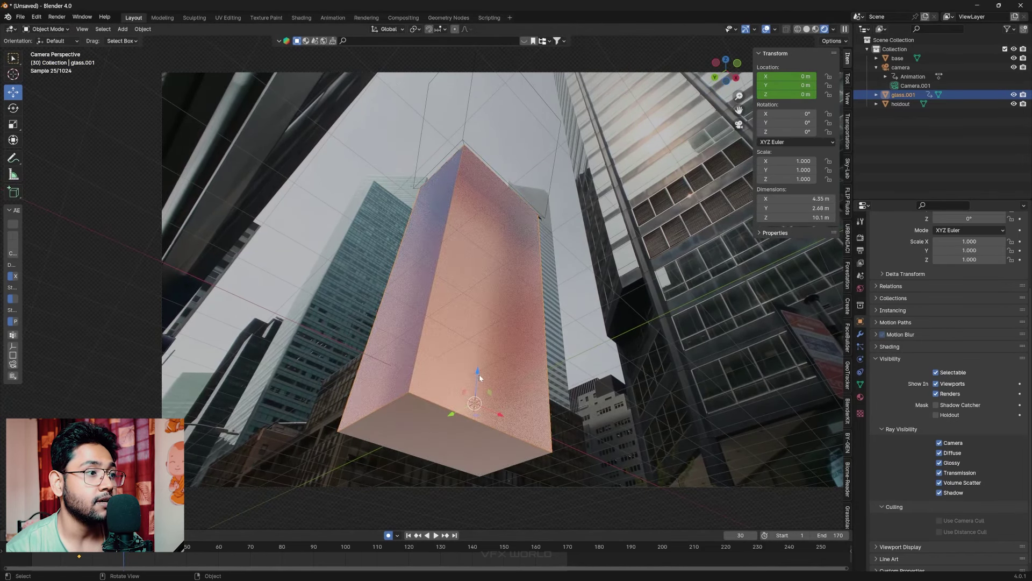
drag(477, 376, 486, 161)
key(i)
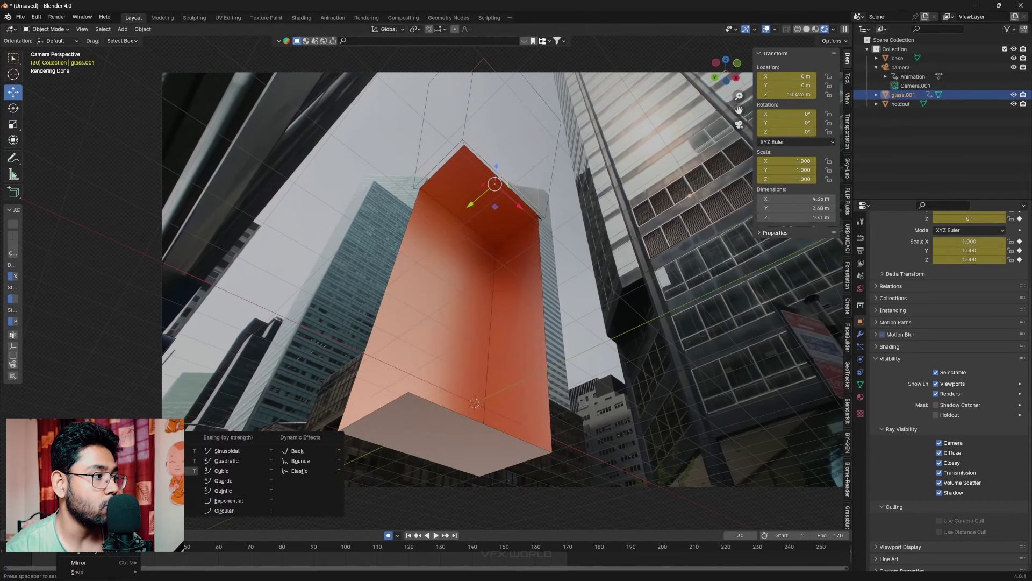
- Apply easing interpolation and replay the rise from the first frame in solid and rendered views
click(161, 471)
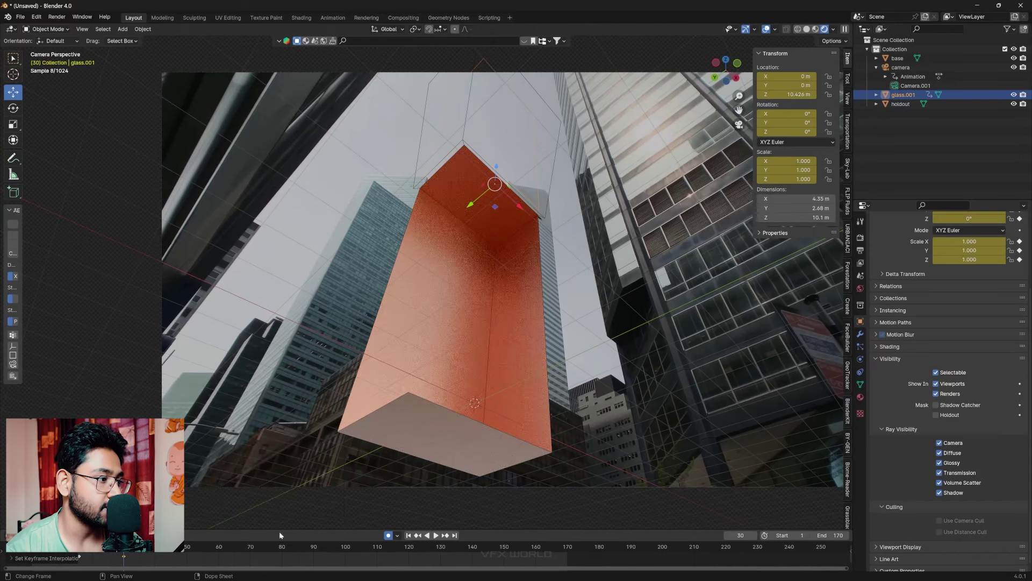
click(408, 535)
click(807, 30)
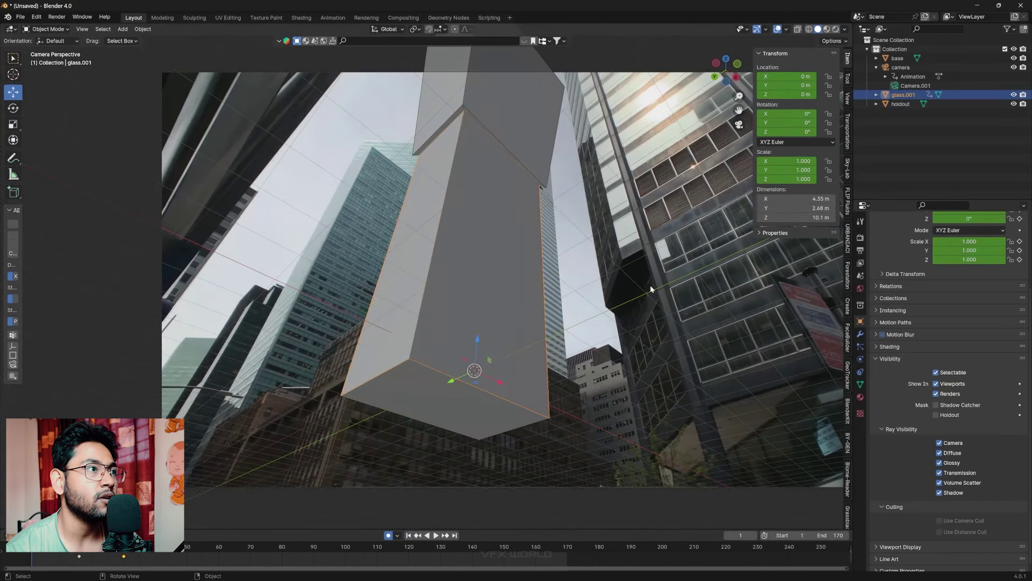
key(space)
key(space)
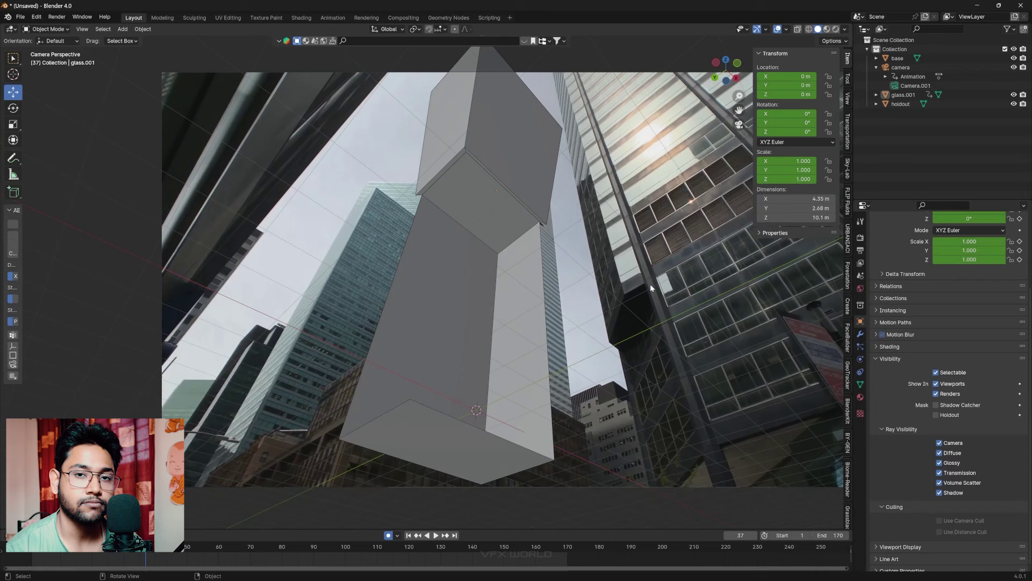
click(835, 29)
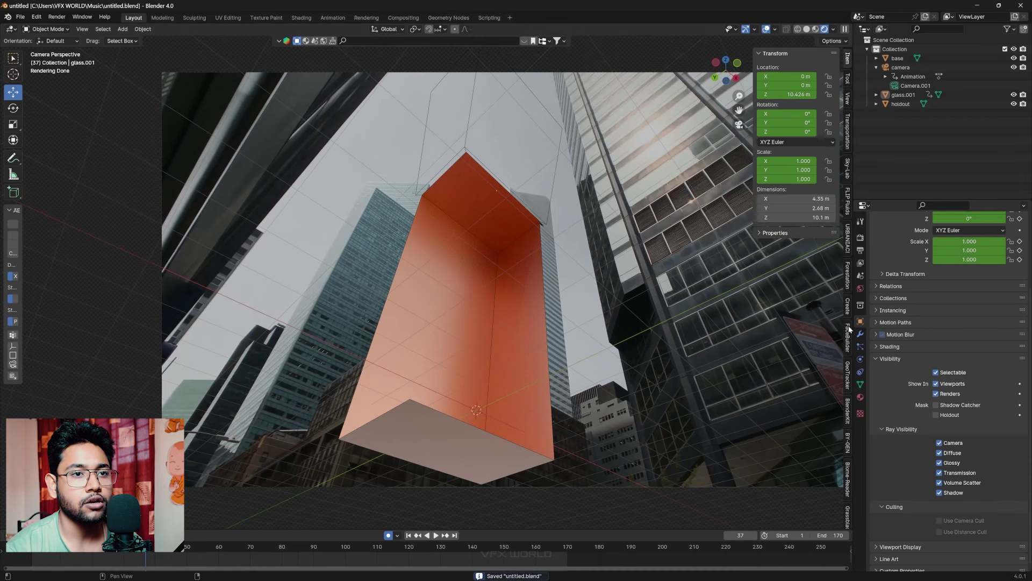
- Search the BlenderKit sidebar for 'watch' models
click(847, 413)
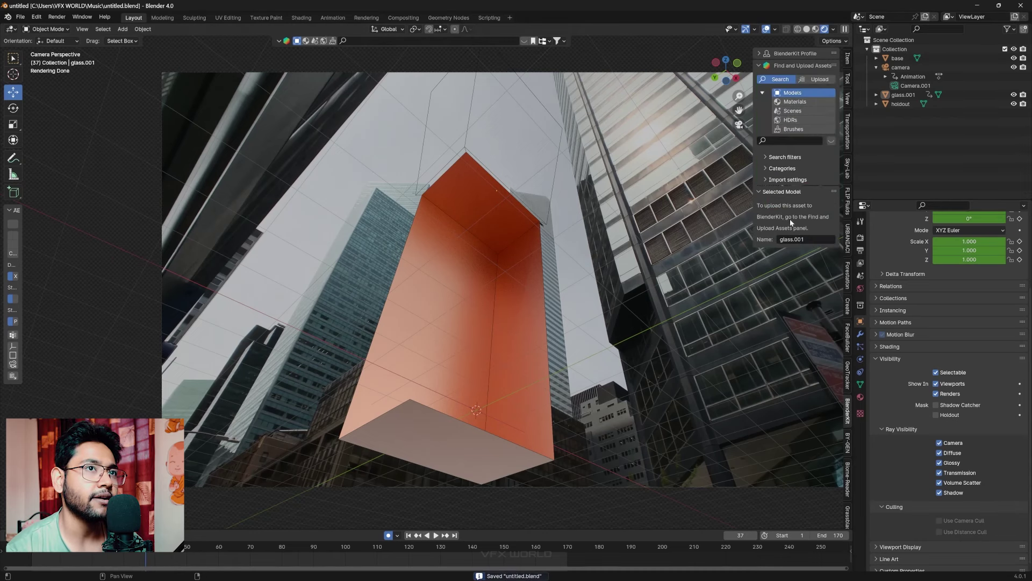
click(805, 141)
text(watch)
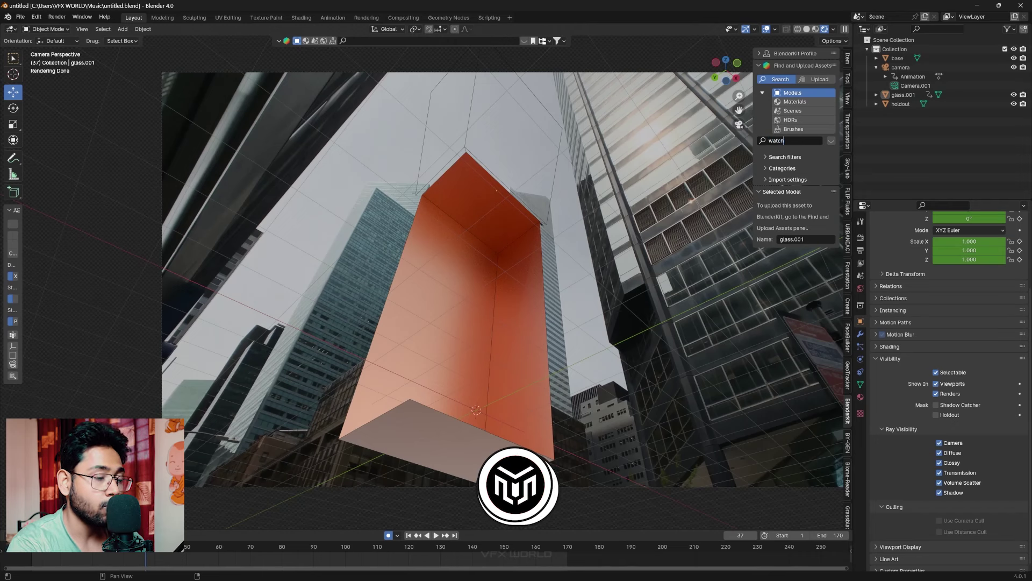
key(Return)
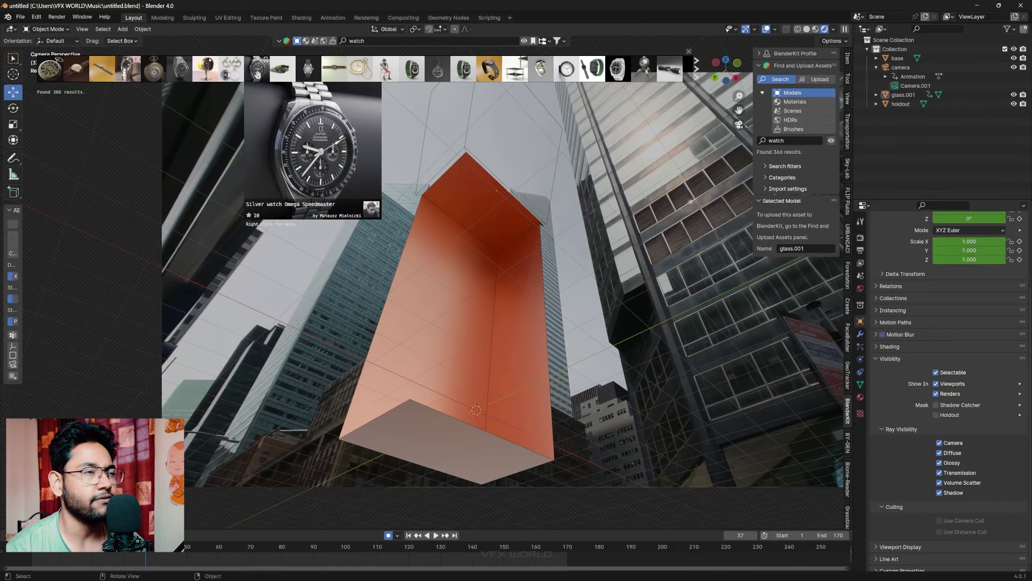
- Drop the Silver watch Omega Speedmaster into the tower and scale it up to 44.827
drag(257, 74, 477, 408)
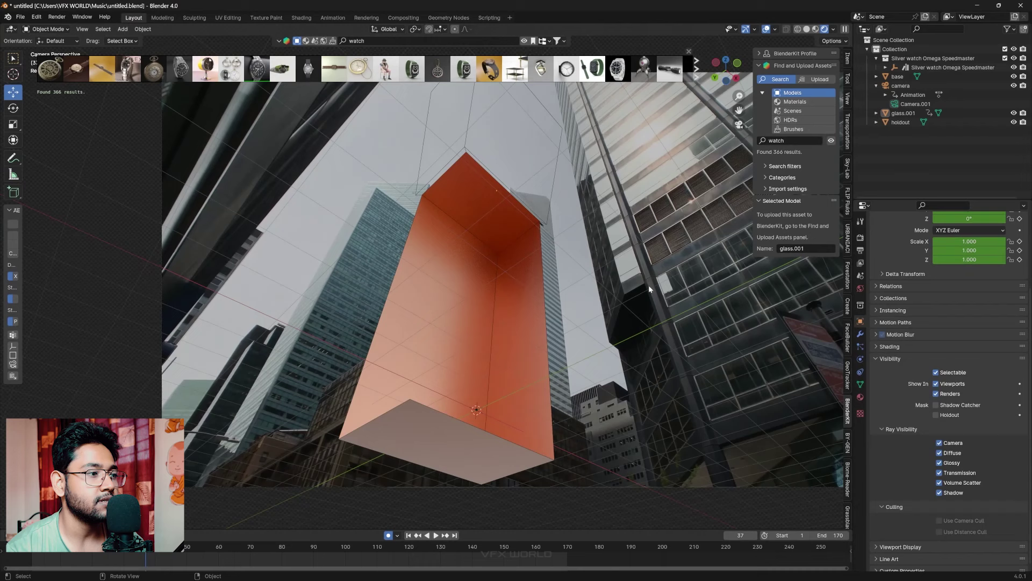
key(s)
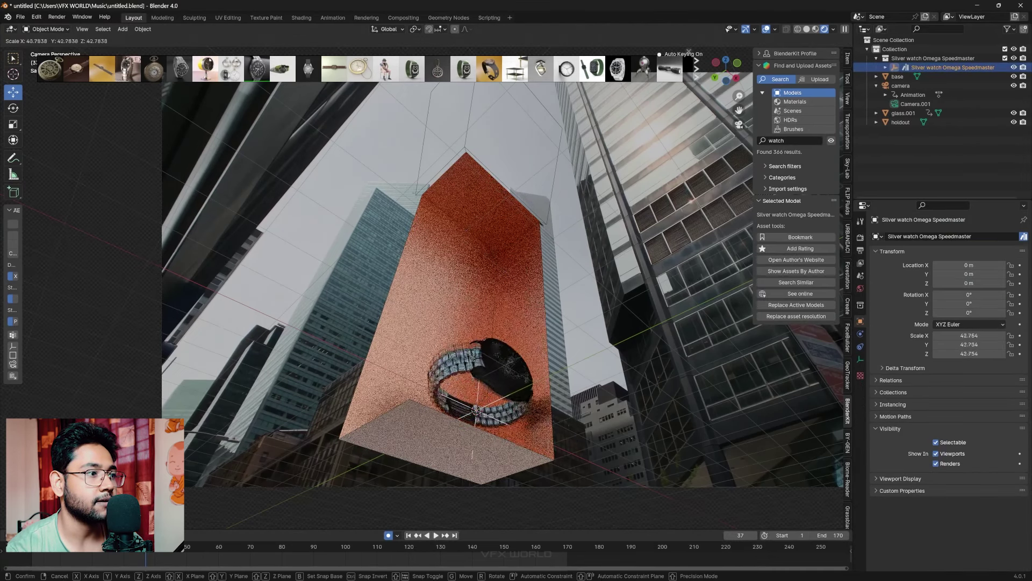
click(396, 383)
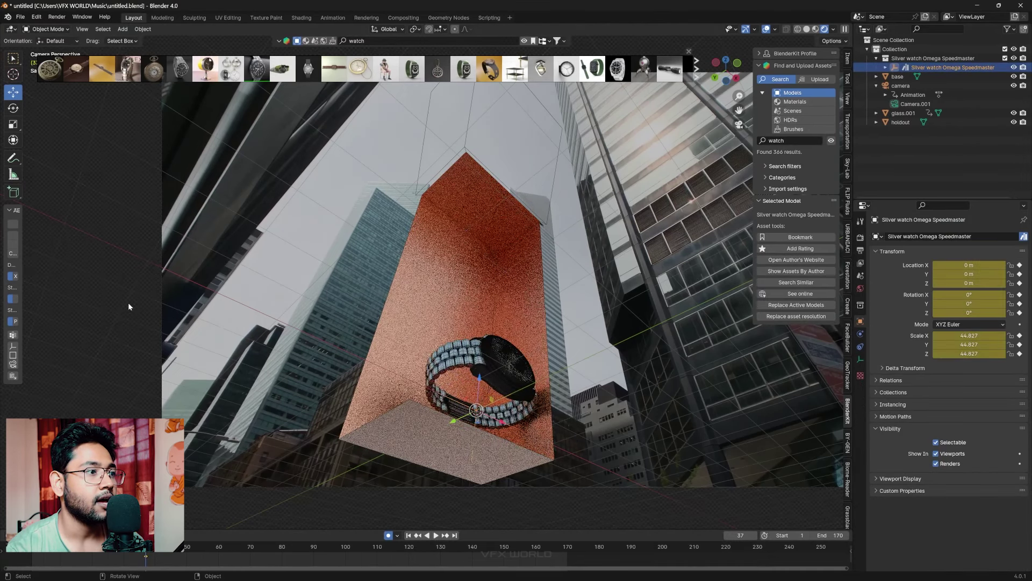
click(774, 30)
- Hide the wireframe overlay, rotate the watch 90° on Y and raise it on Z
click(718, 183)
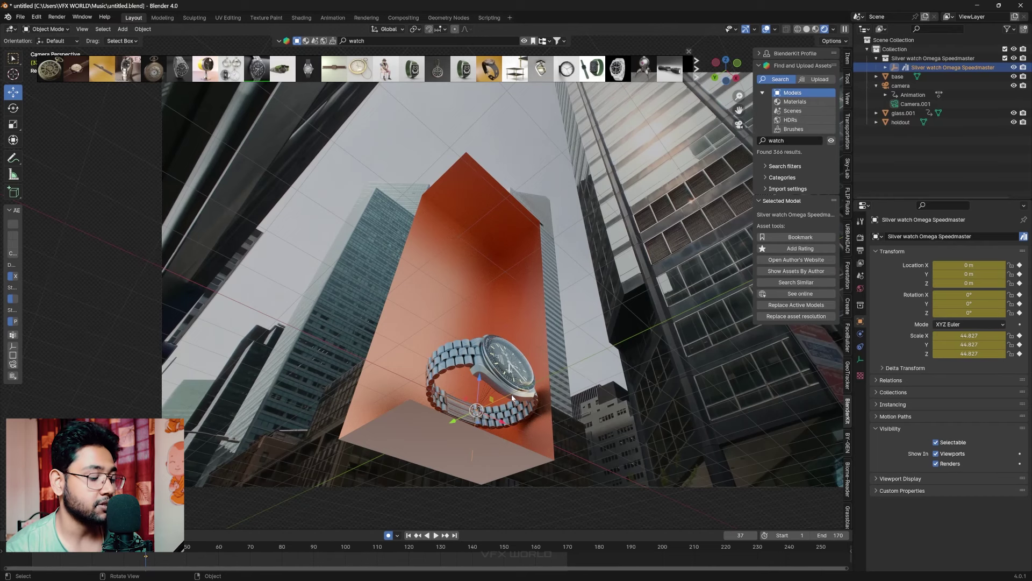
key(r)
key(y)
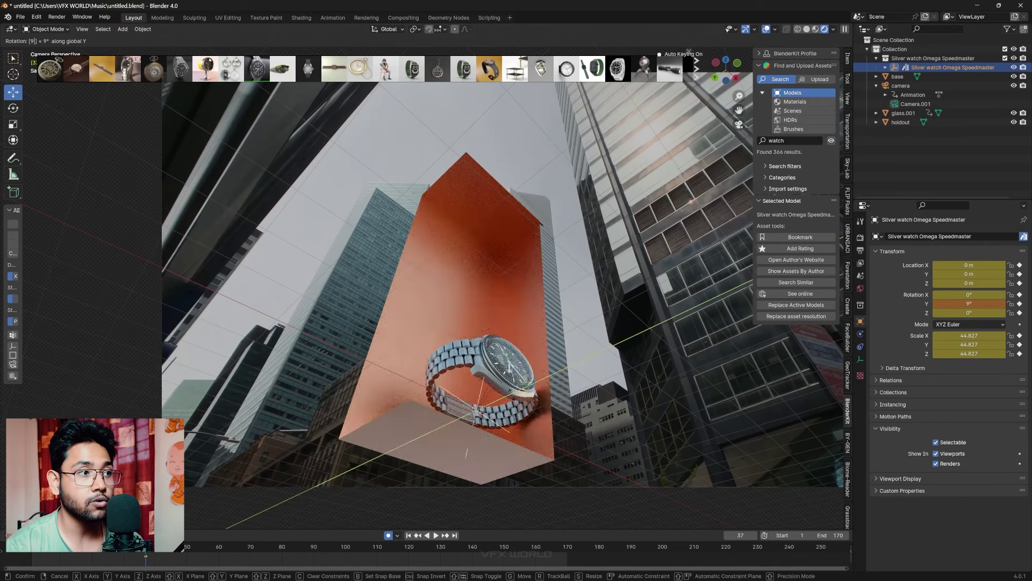
key(9)
key(0)
key(Return)
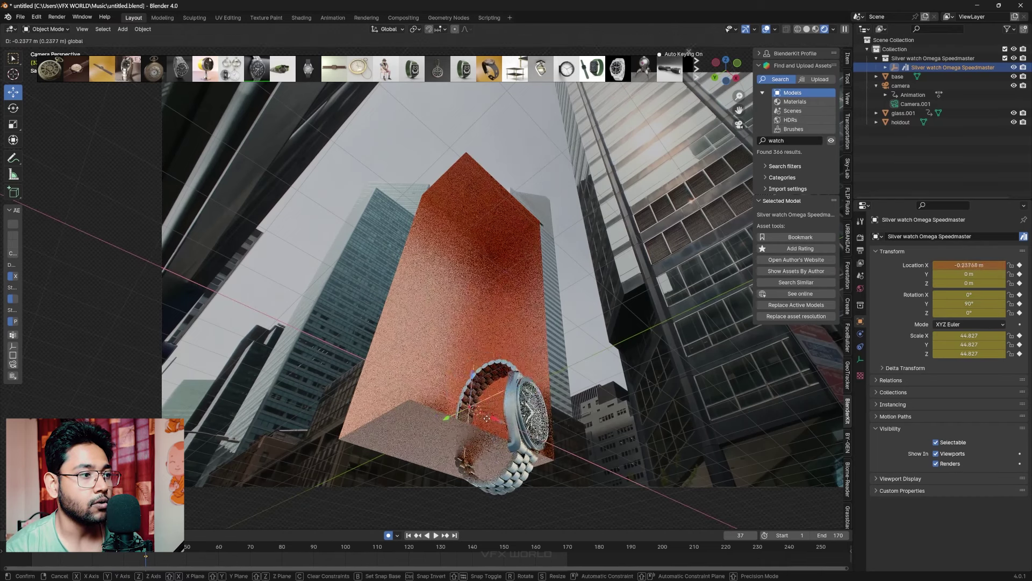
key(g)
key(z)
click(465, 270)
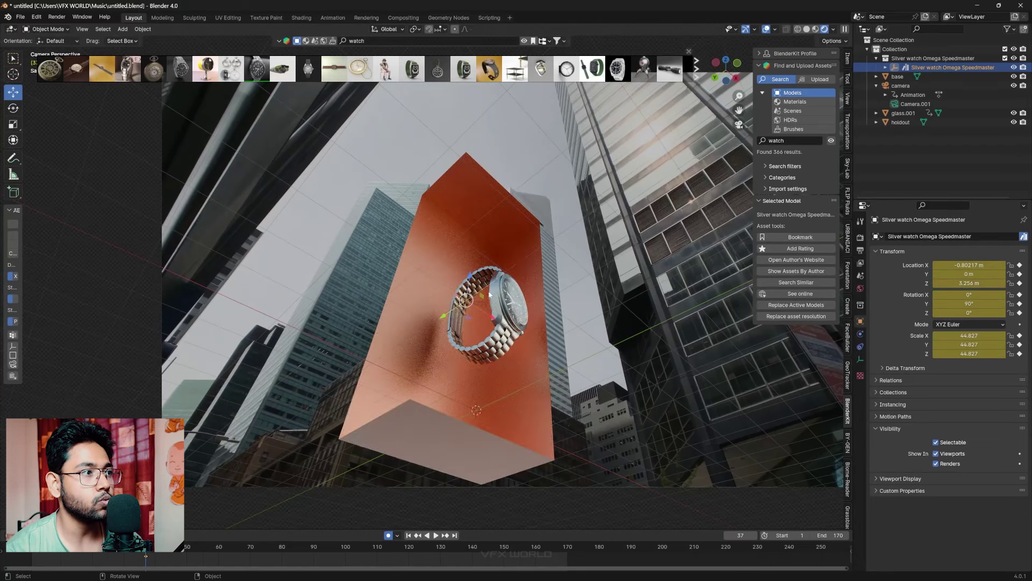
- Turn the watch on Z to face the camera, nudge it on Y, and use Local orientation
key(r)
key(z)
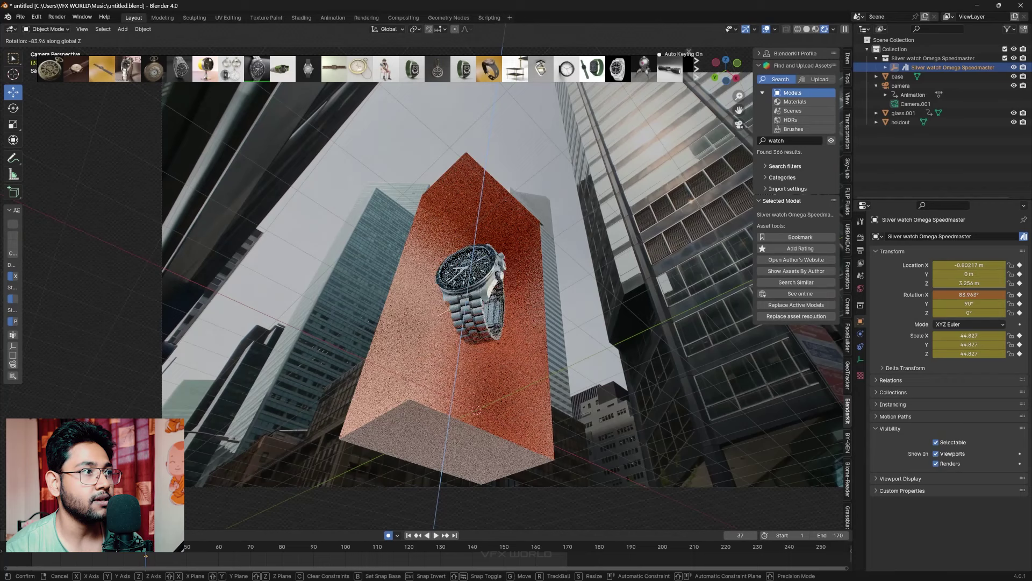
click(475, 312)
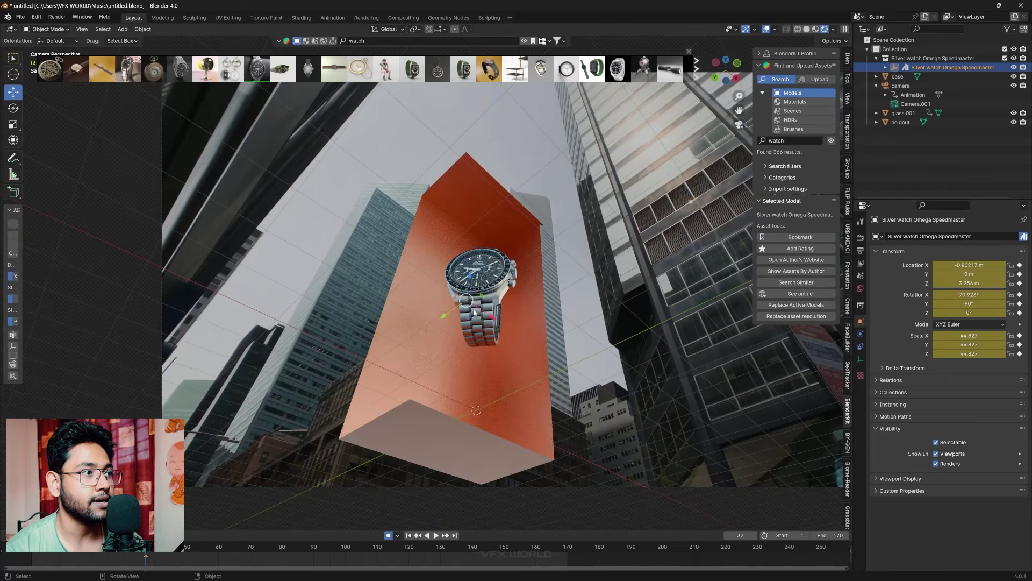
key(g)
key(y)
click(446, 317)
click(387, 30)
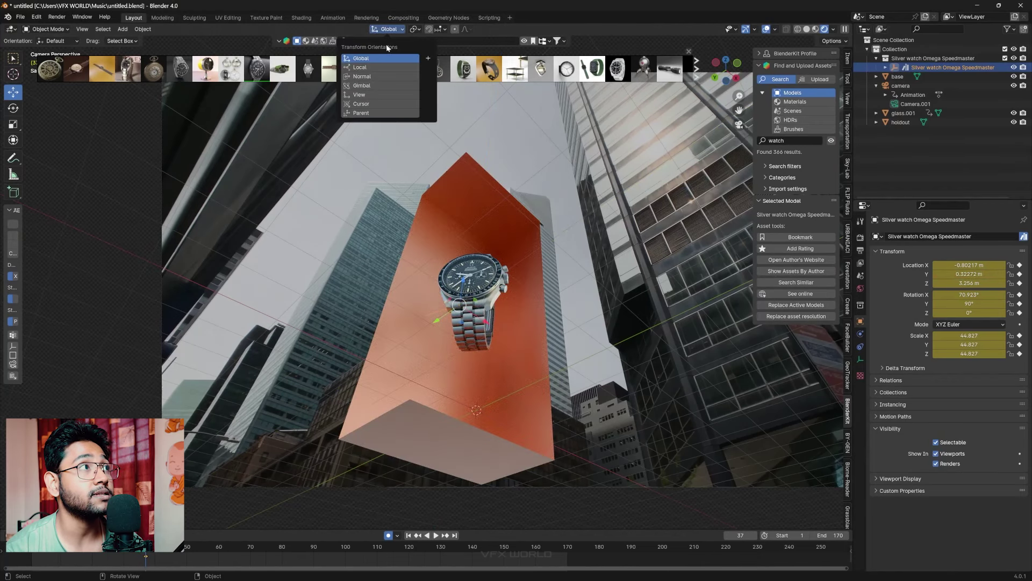
click(378, 66)
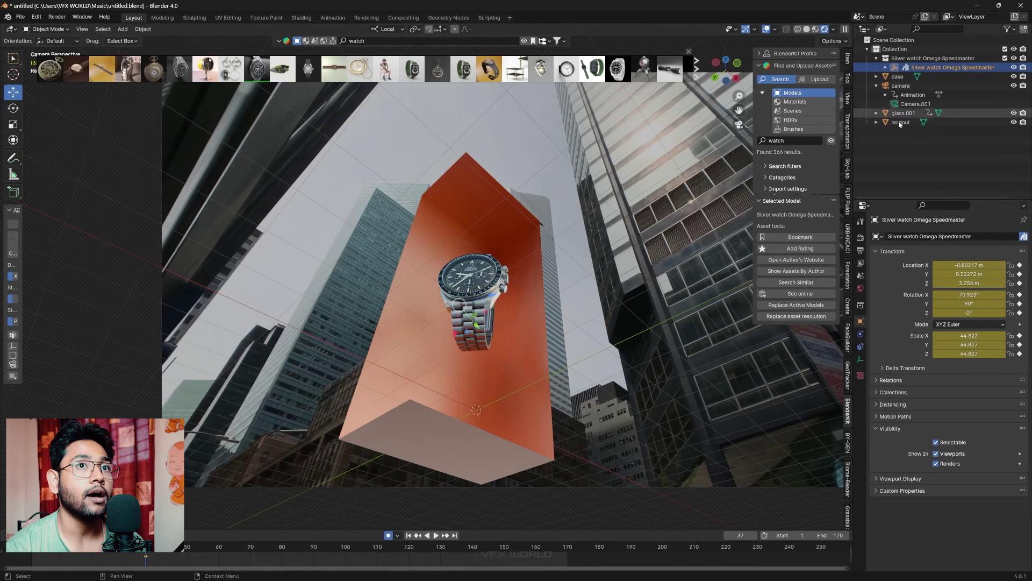
- Play the timeline from frame 20 and stop at frame 15 to check the watch
click(92, 552)
key(space)
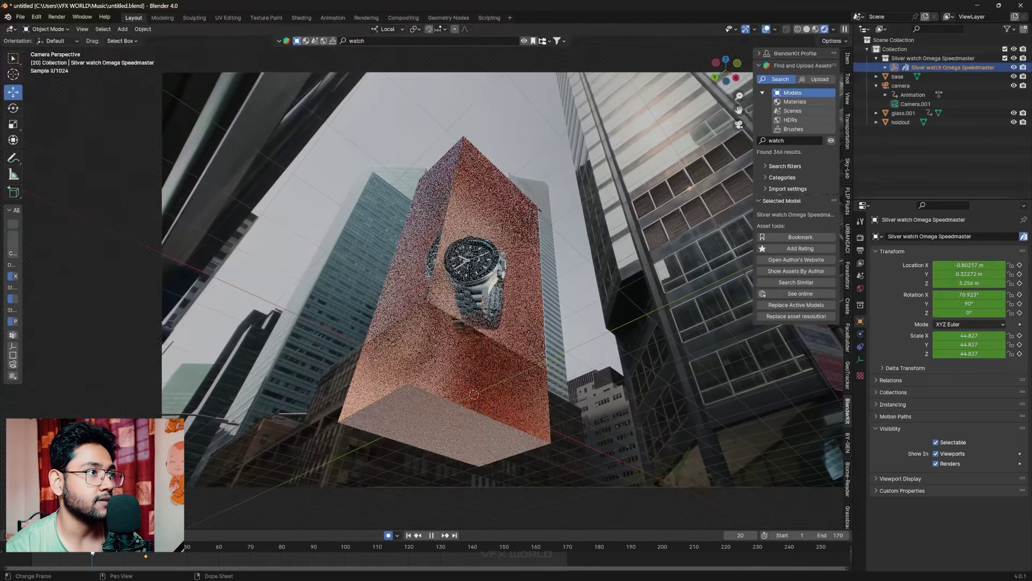
click(77, 552)
key(space)
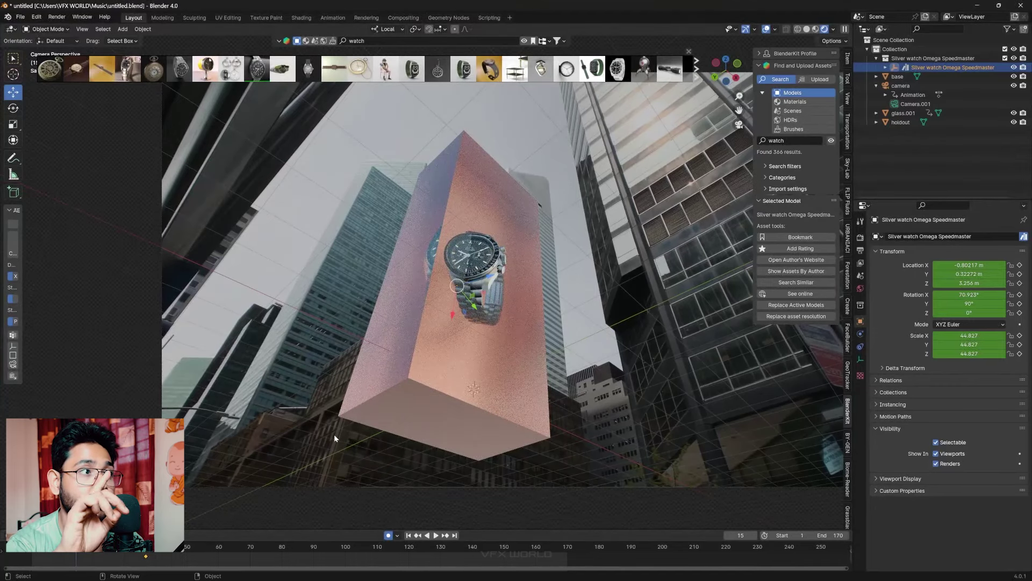
- Move the watch back against the box side, then select the glass.001 shell
mouse_move(334, 433)
middle_down()
mouse_move(537, 303)
mouse_move(529, 306)
mouse_move(538, 342)
mouse_move(541, 305)
mouse_move(545, 356)
mouse_move(507, 360)
middle_up()
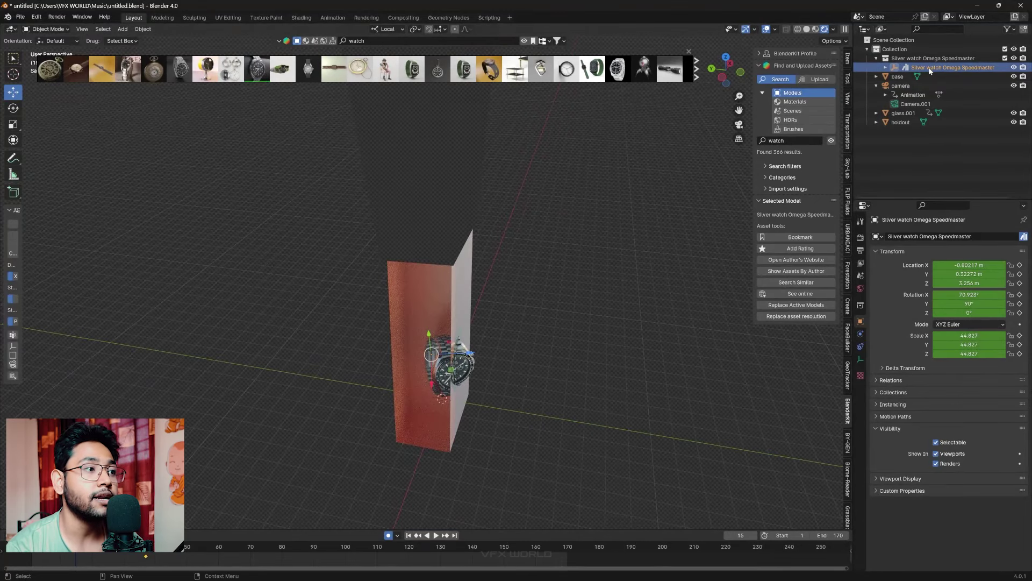
drag(463, 359, 504, 389)
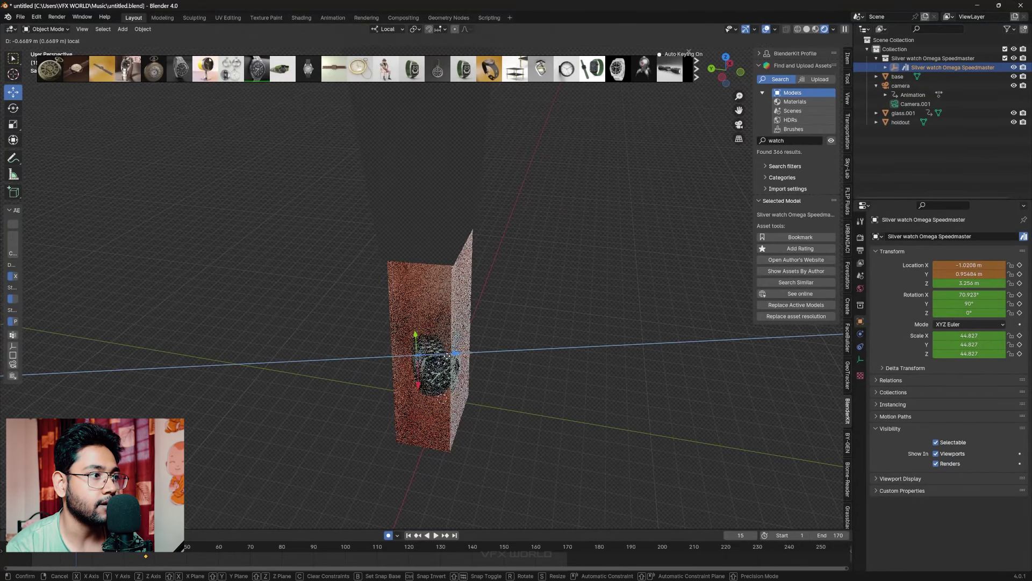
mouse_move(505, 385)
middle_down()
mouse_move(525, 365)
mouse_move(500, 368)
middle_up()
click(739, 124)
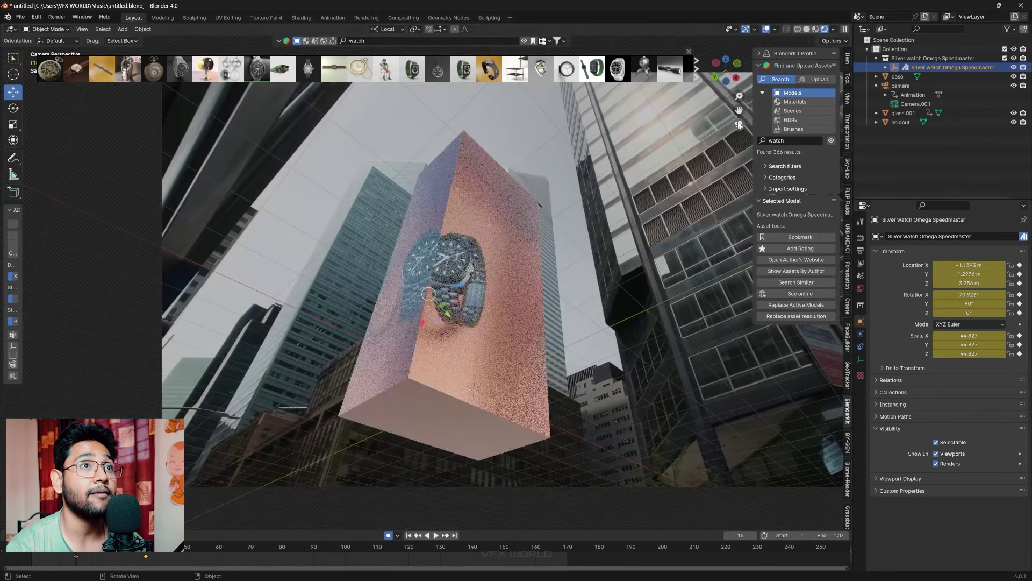
click(524, 304)
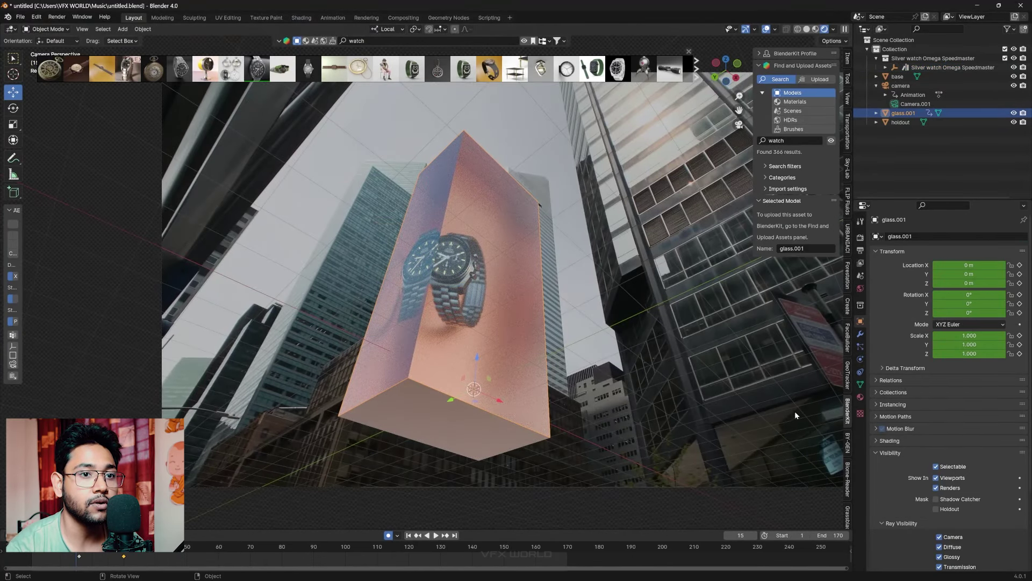
- Raise the Glass BSDF roughness from 0.139 to 0.511 and play the animation to preview
click(862, 398)
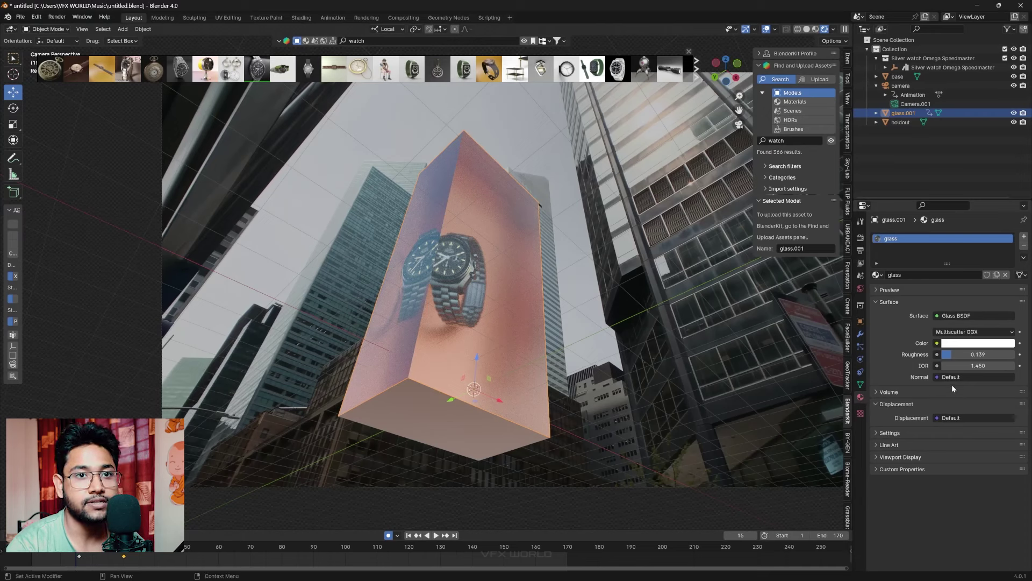
drag(952, 354, 980, 357)
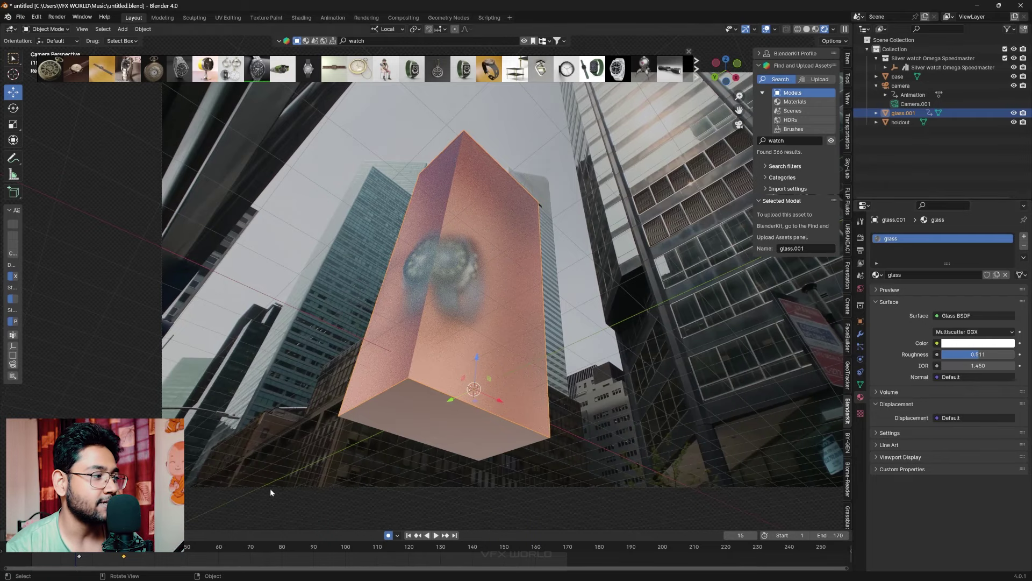
key(space)
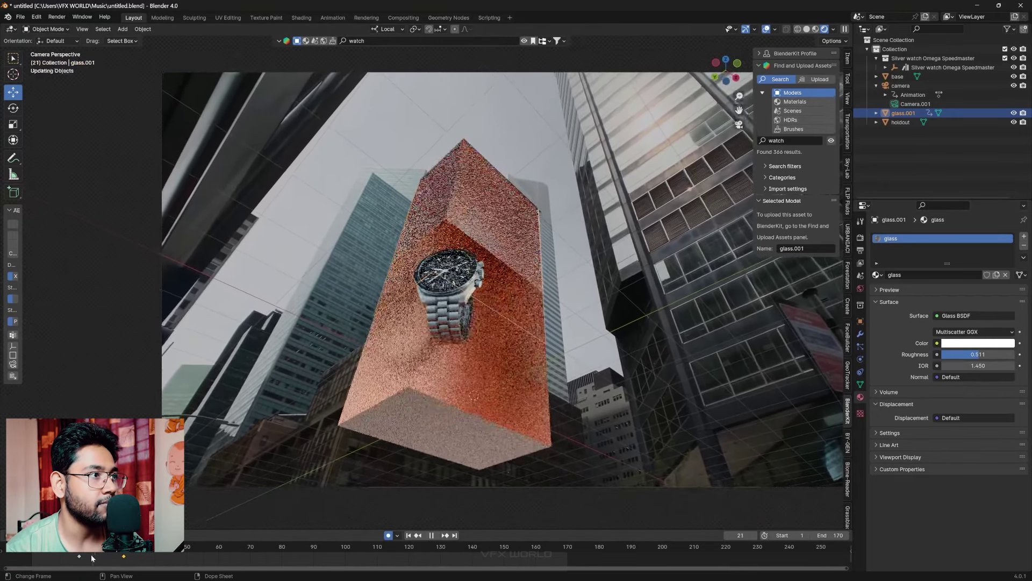
key(Escape)
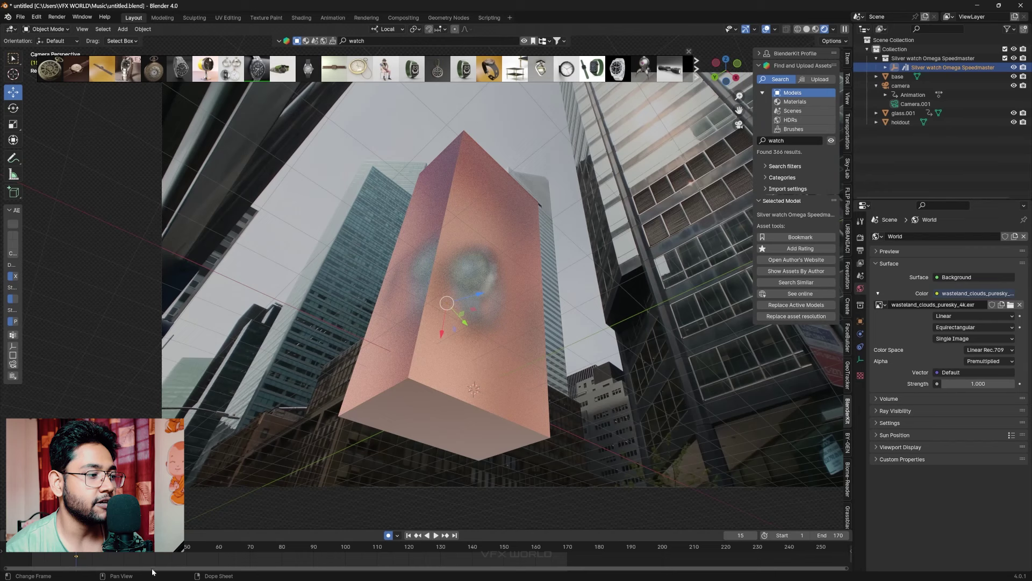
- Play the animation to around frame 27 and move the watch up the orange block
key(space)
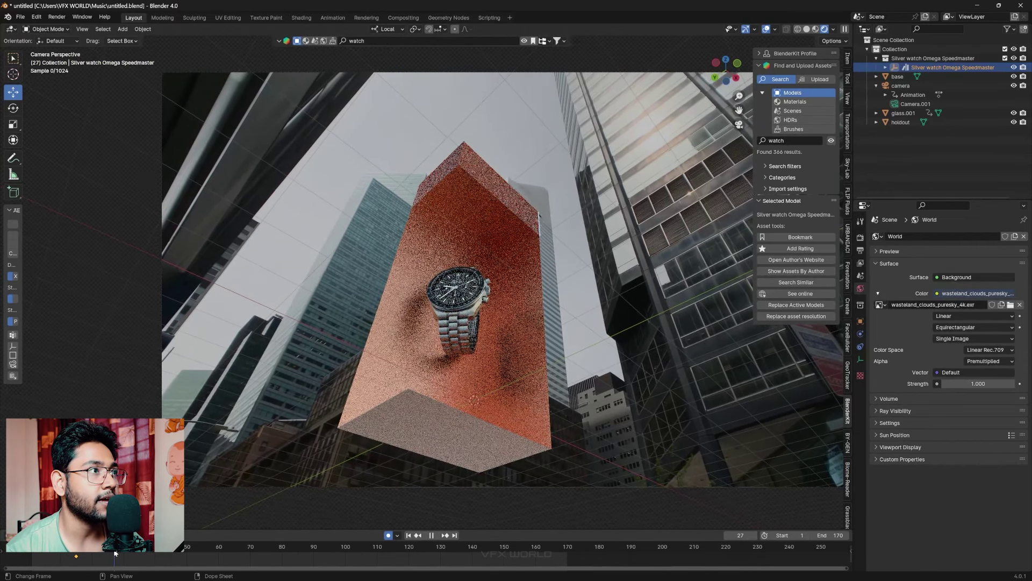
key(space)
key(space)
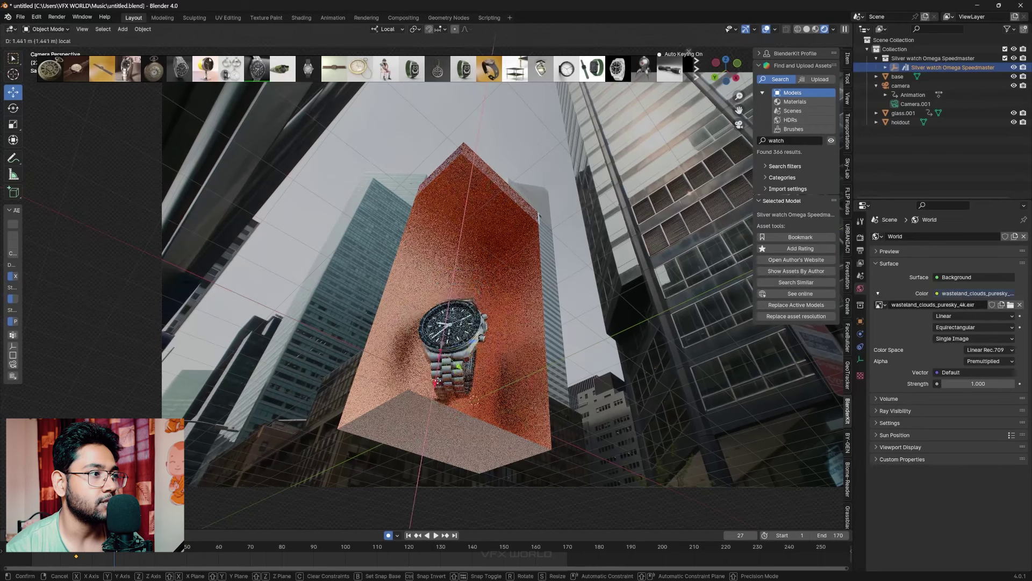
key(space)
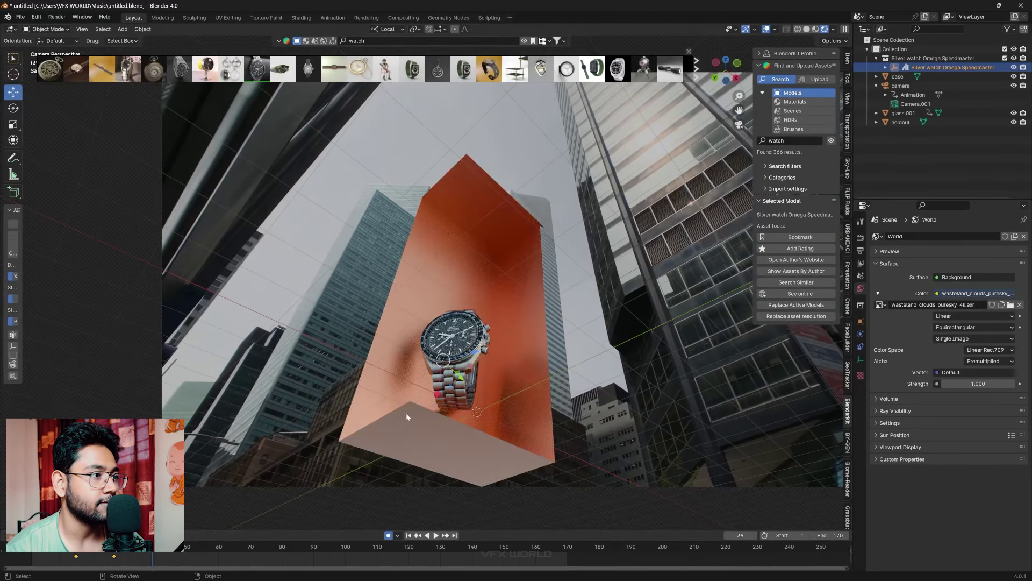
drag(436, 398, 461, 322)
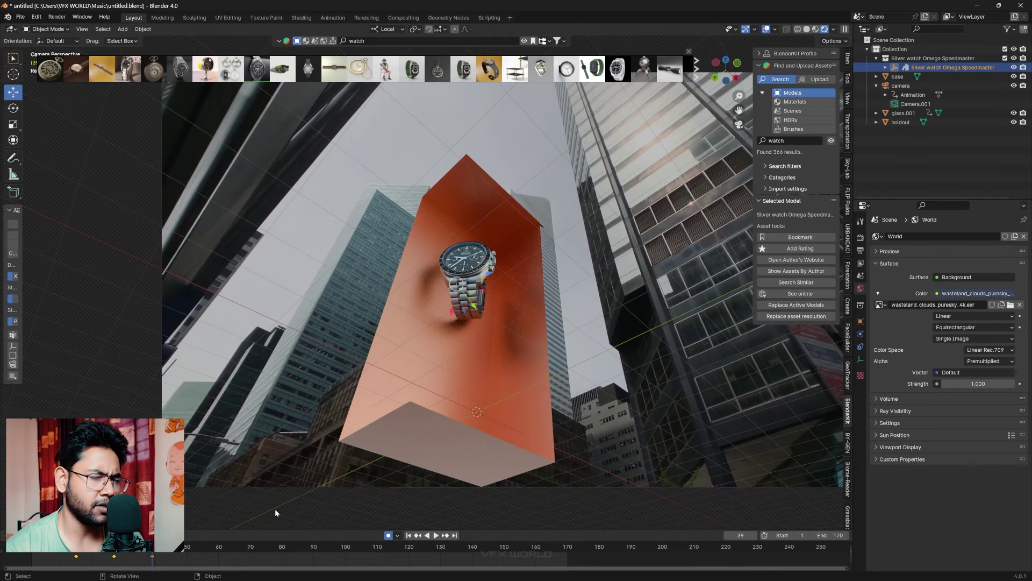
- At frame 53, scale the watch up by 1.2297 and shift it up-left, then scrub to frame 130
drag(152, 559, 197, 559)
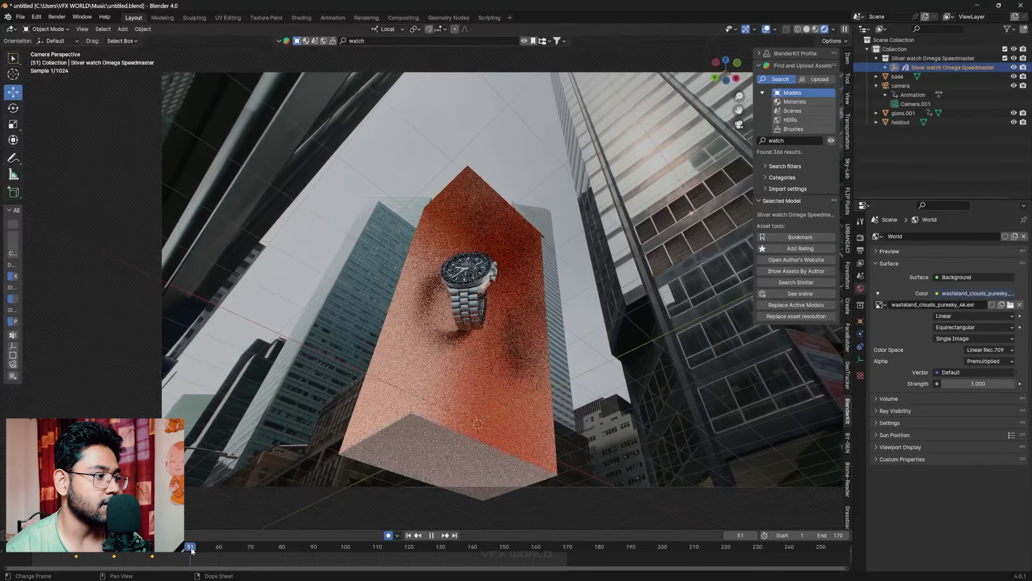
key(s)
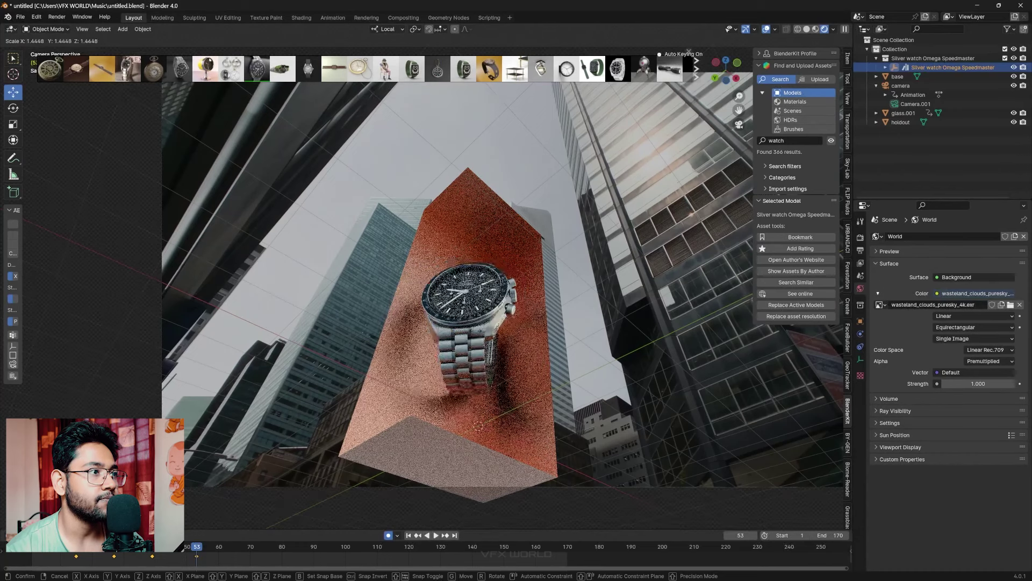
click(478, 362)
key(g)
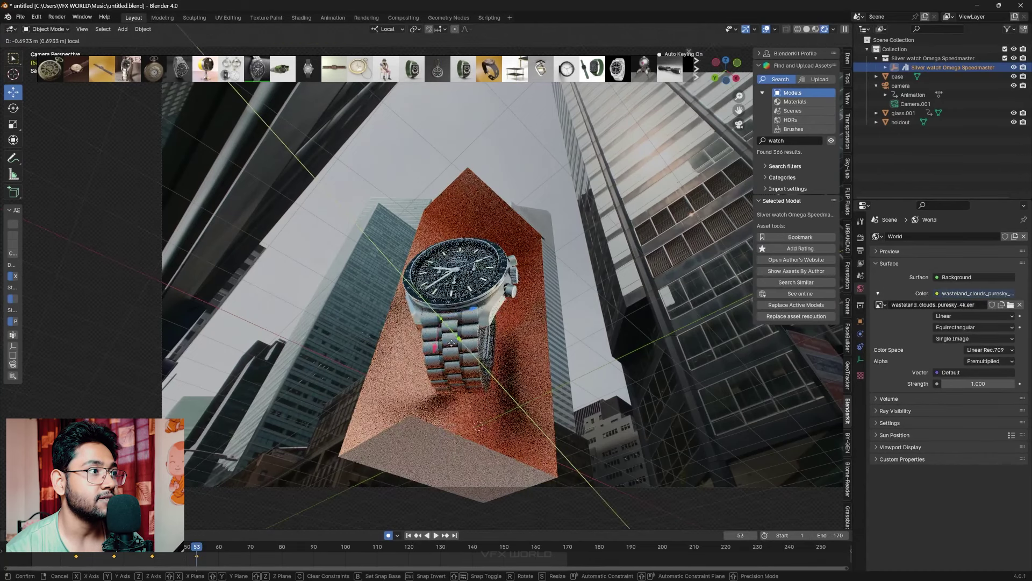
click(463, 320)
drag(468, 306, 473, 304)
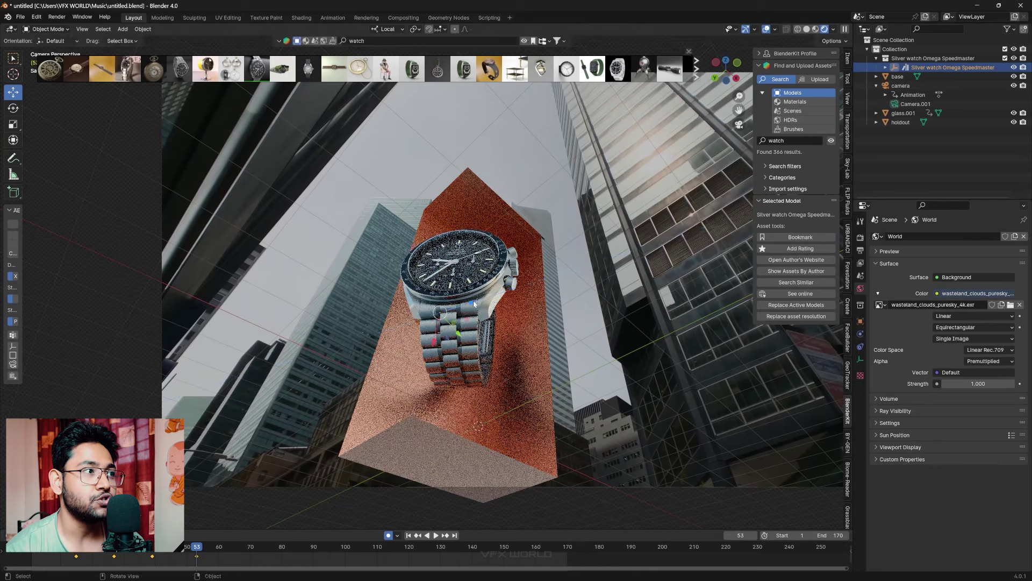
click(434, 340)
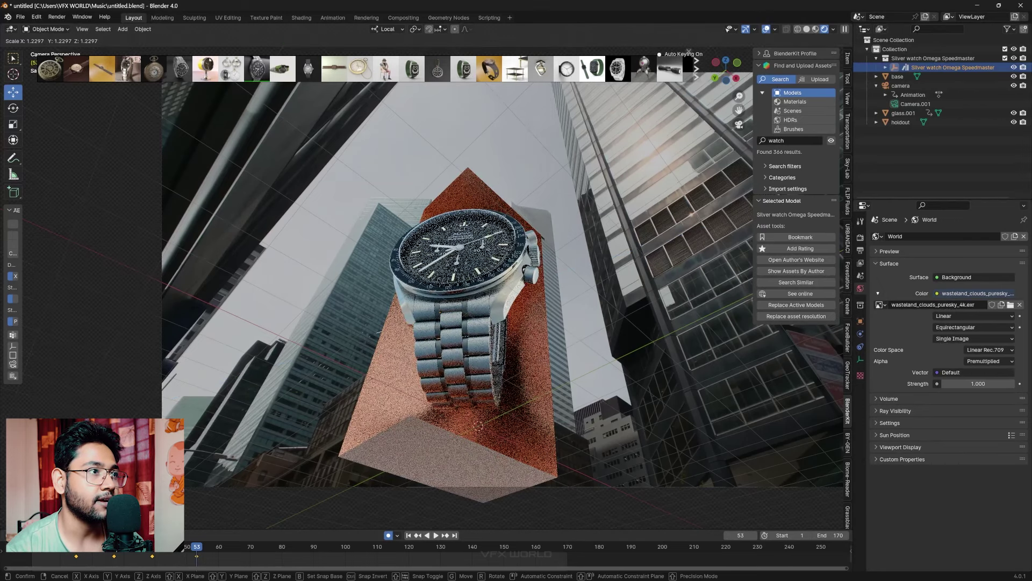
drag(424, 548, 441, 548)
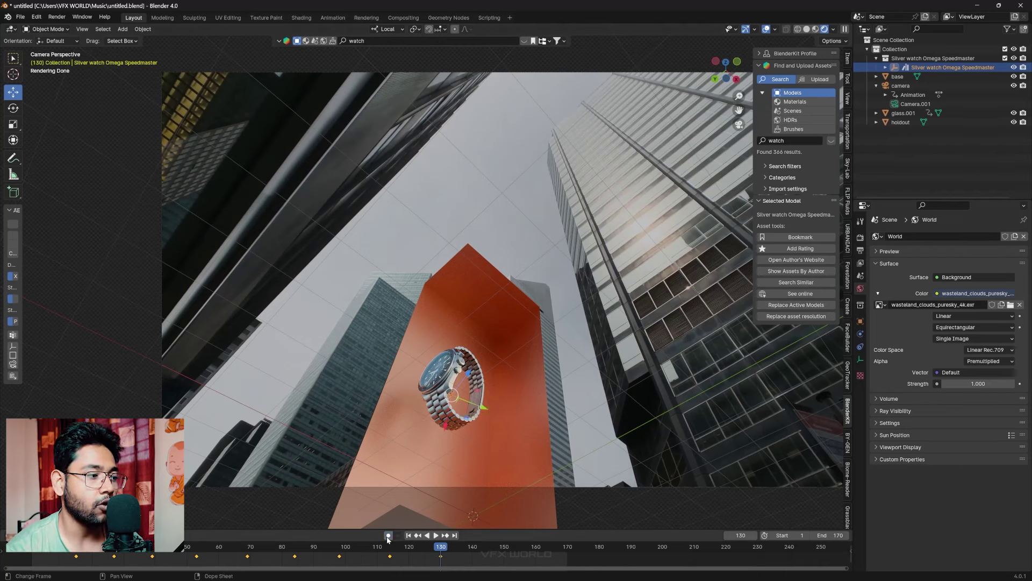
- Keyframe the glass.001 shell's lifted location at frame 120
click(901, 114)
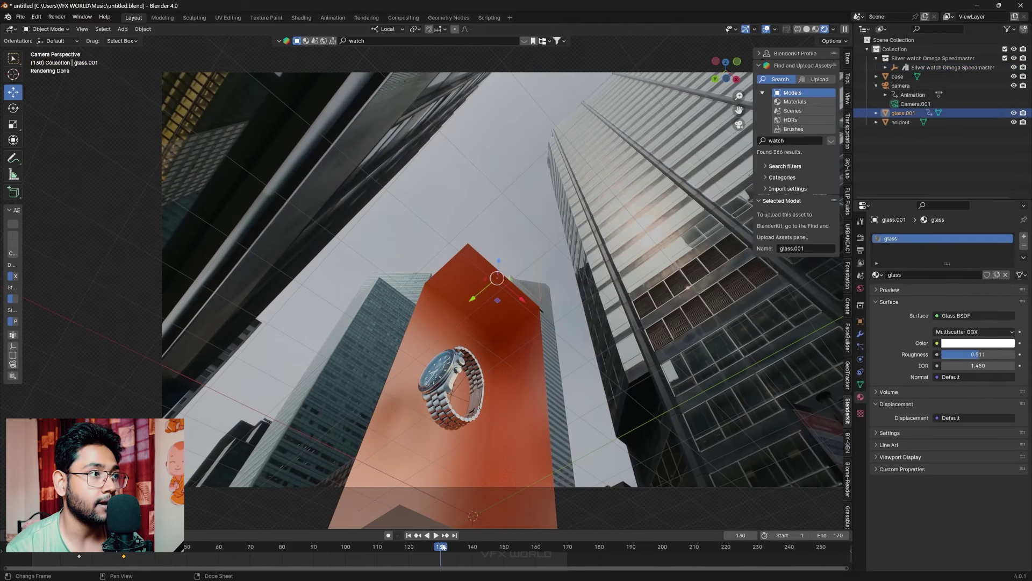
drag(443, 547, 409, 557)
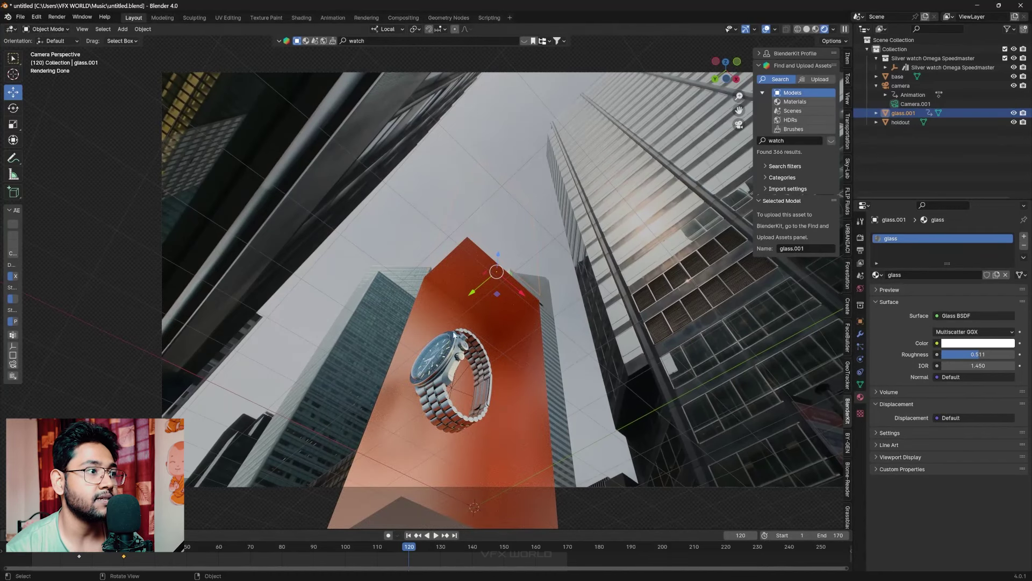
click(847, 58)
right_click(791, 76)
click(793, 78)
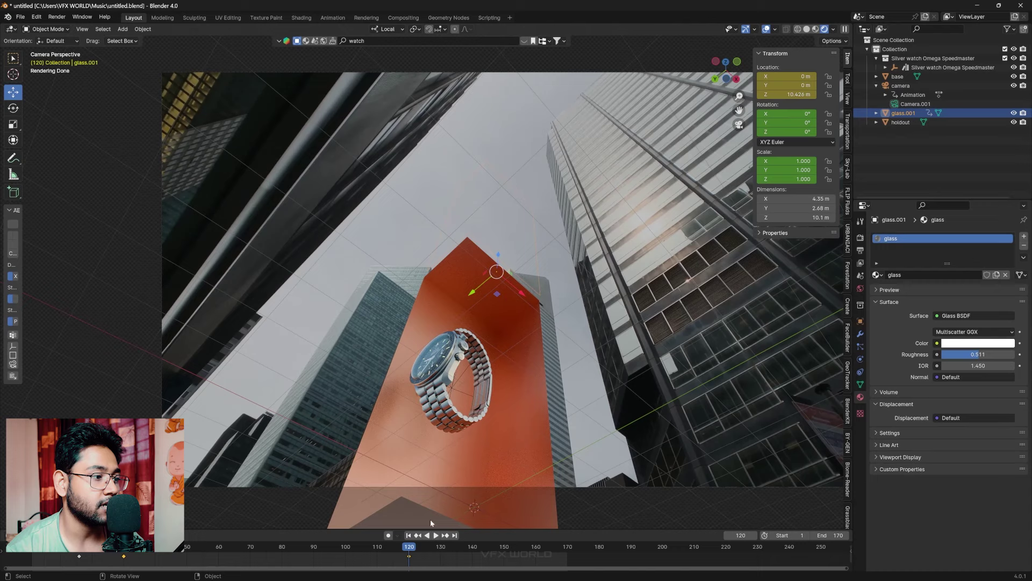
- At frame 127, lower the glass shell along Z over the orange block, then play the animation
drag(409, 549, 431, 548)
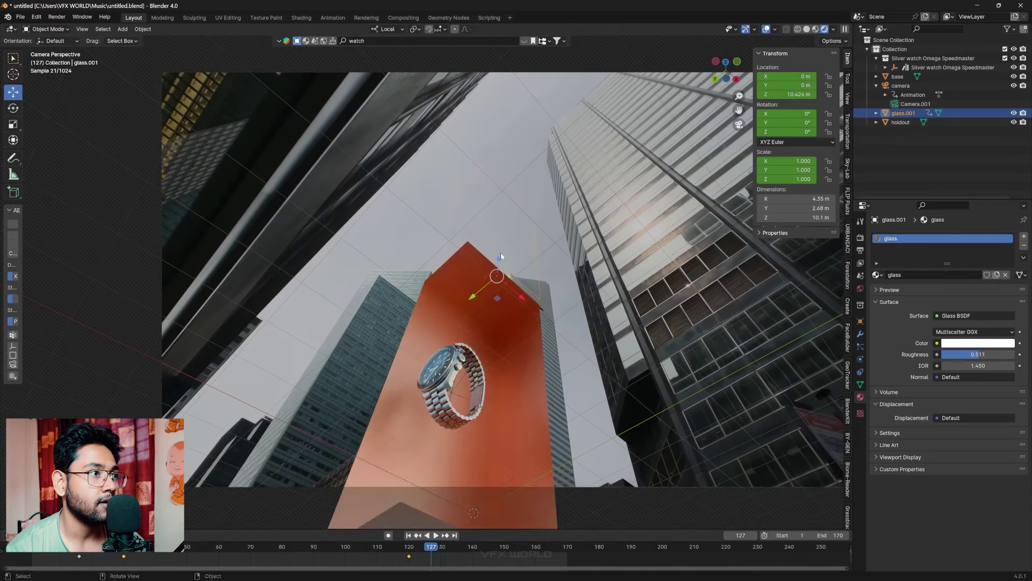
key(g)
key(z)
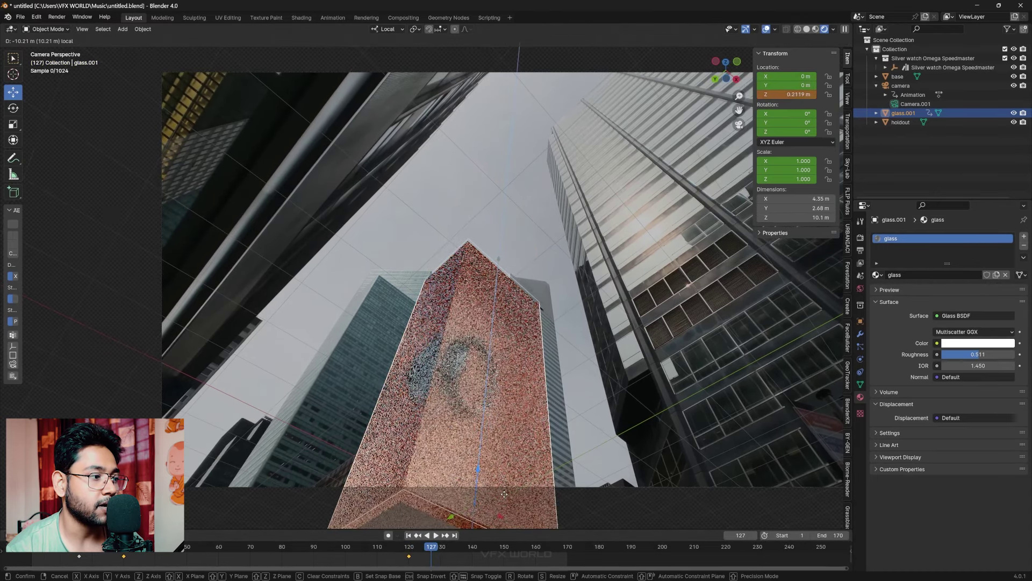
click(510, 501)
click(435, 535)
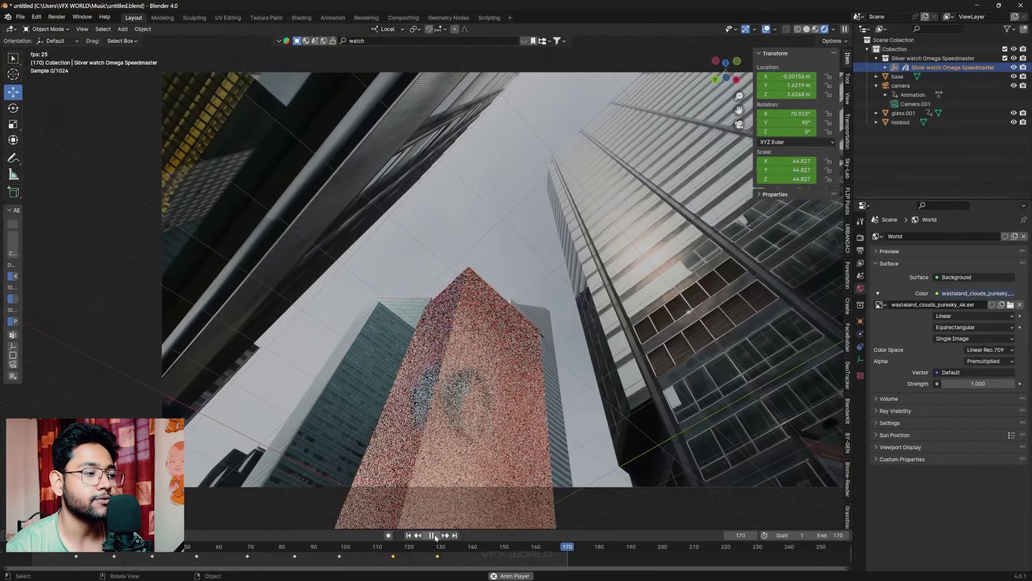
- Stop playback, return to frame 1 in Solid shading, and bring up the Add menu
click(433, 535)
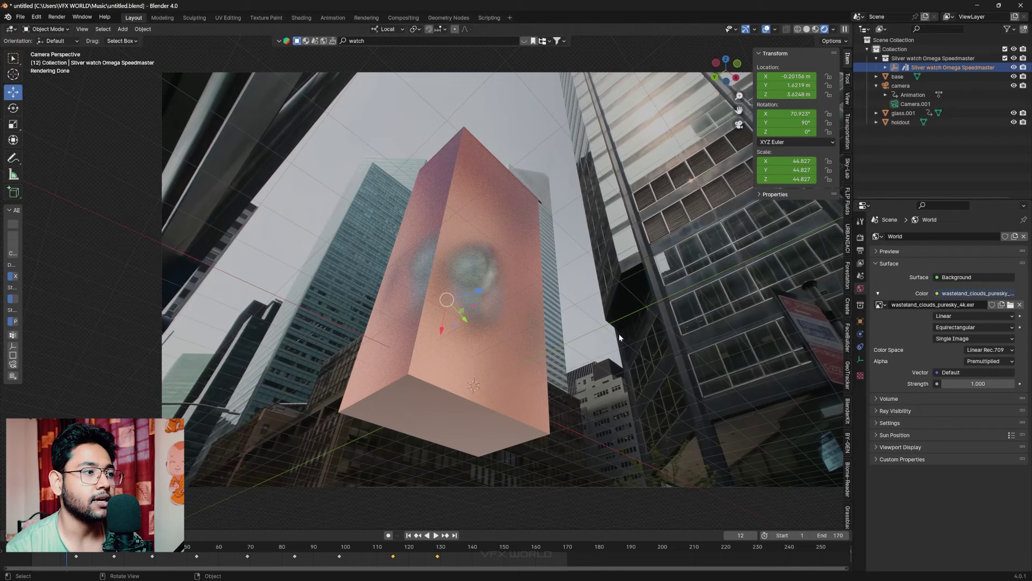
key(shift+Left)
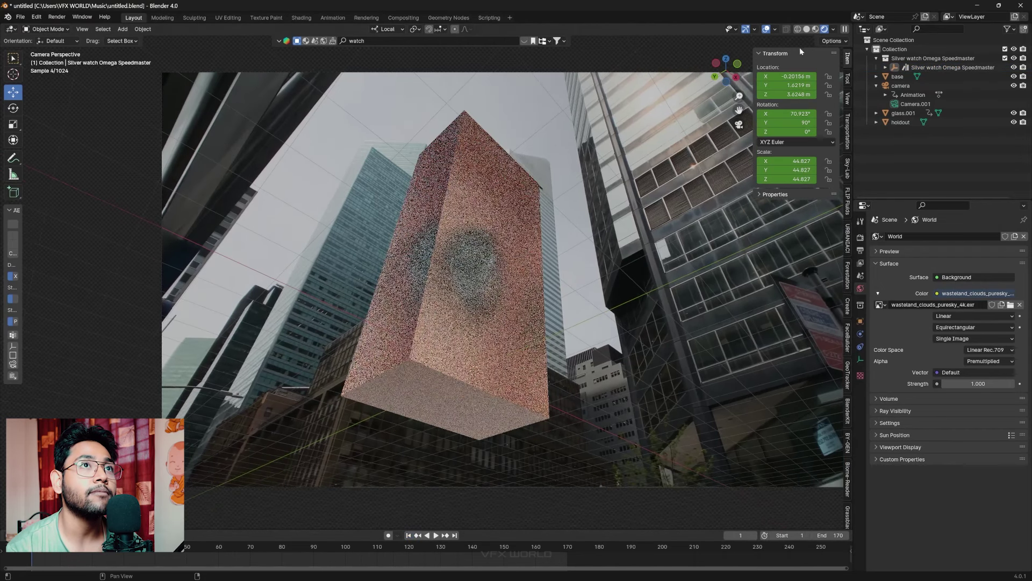
click(806, 29)
key(shift+a)
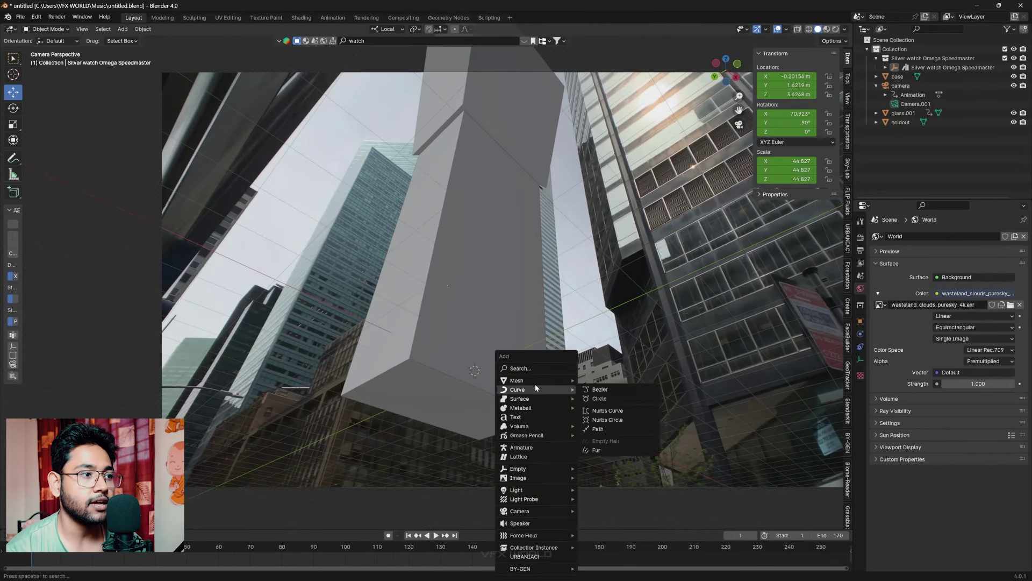
mouse_move(516, 380)
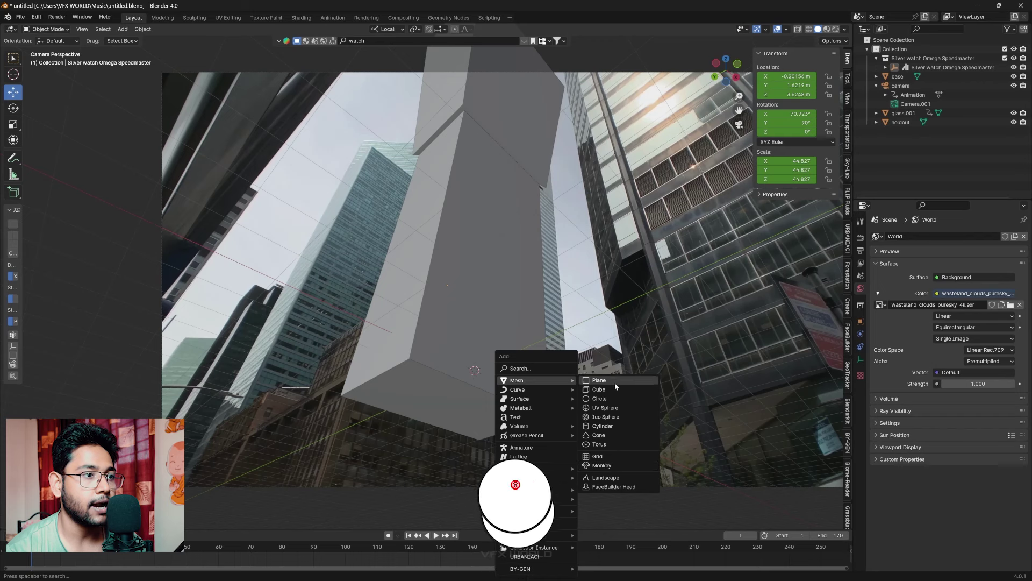
- Add a cube scaled to 2.238 and lower it in front of the building base
click(598, 389)
key(g)
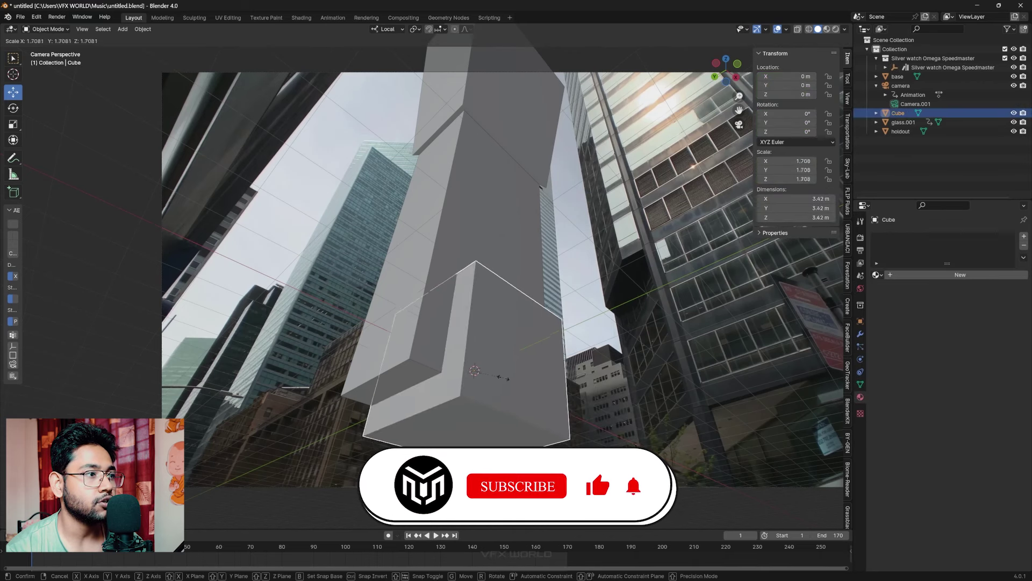
click(513, 378)
drag(477, 348, 474, 441)
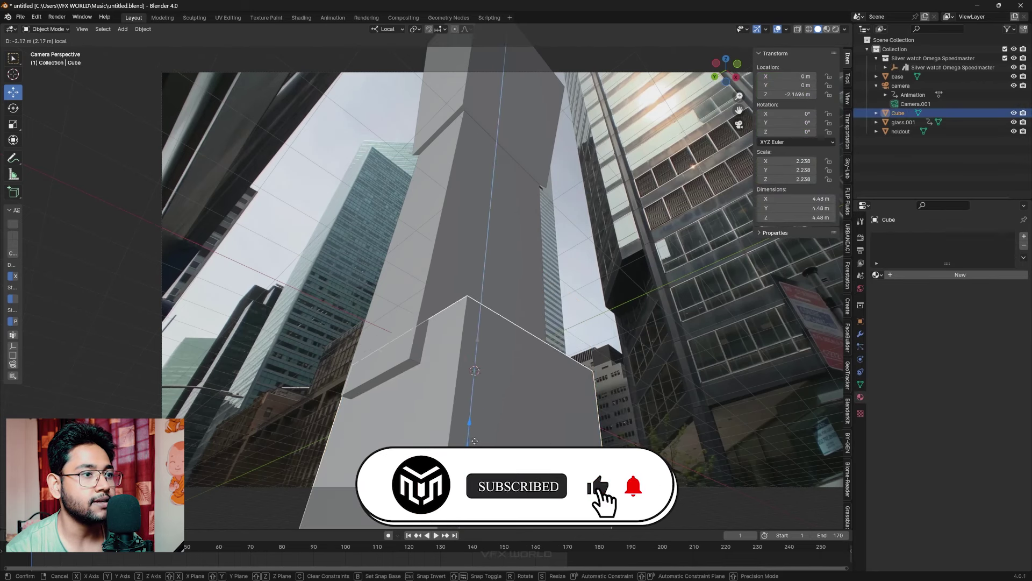
click(620, 567)
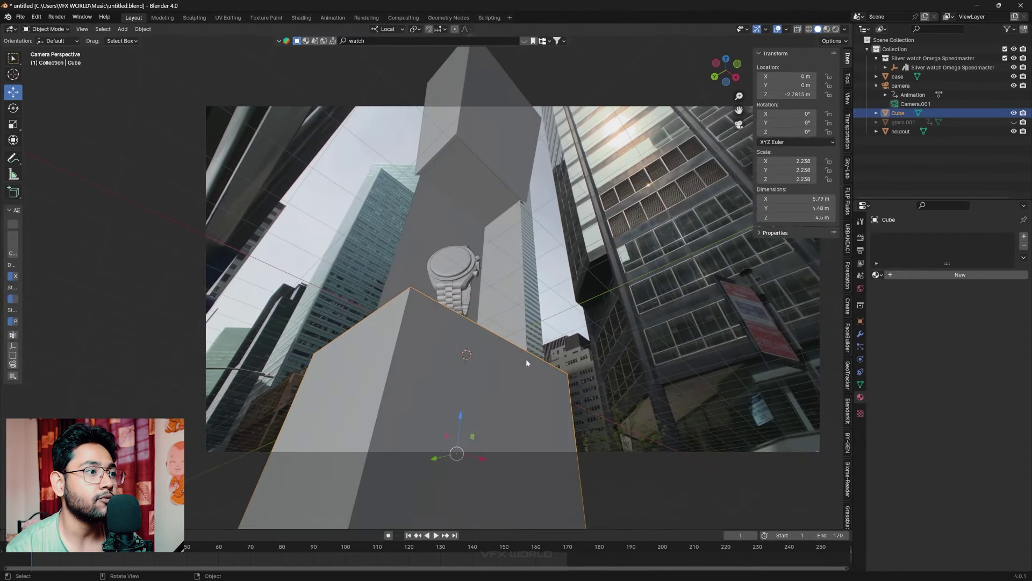
- Switch to Rendered shading and scroll down the cube's Object properties
click(834, 30)
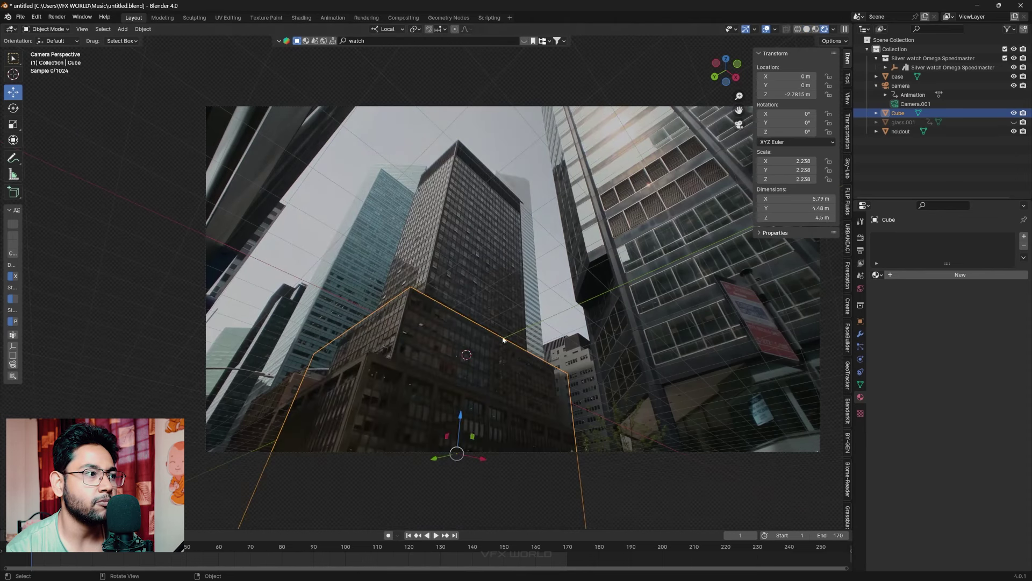
click(859, 321)
scroll(912, 484, down, 3)
- Enable Holdout in the cube's Object Visibility settings so the footage shows through
click(936, 433)
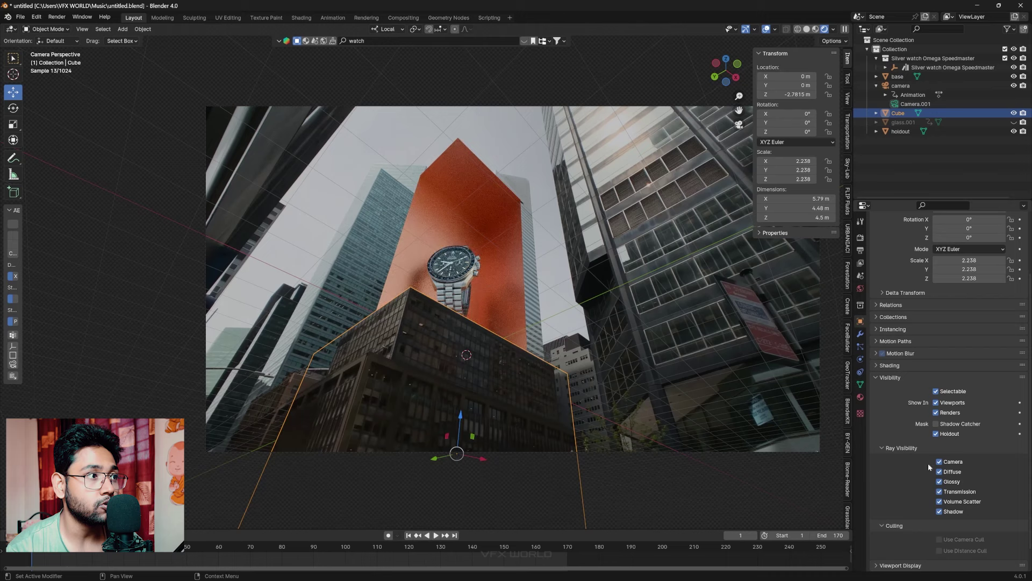